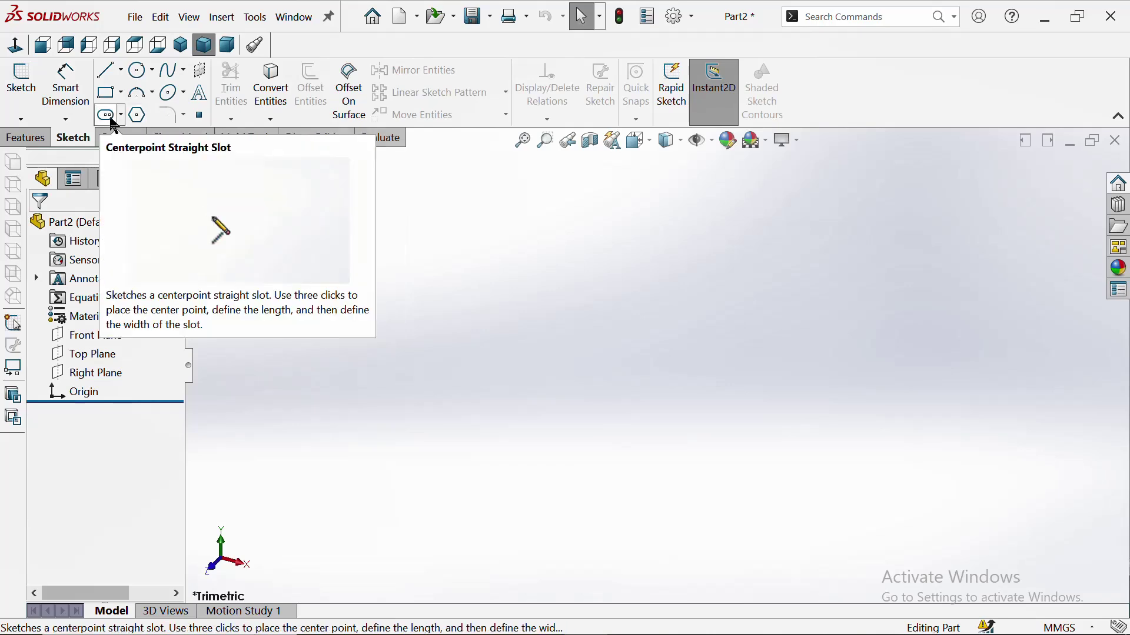
Start a new sketch on the Top Plane
left_click(151, 93)
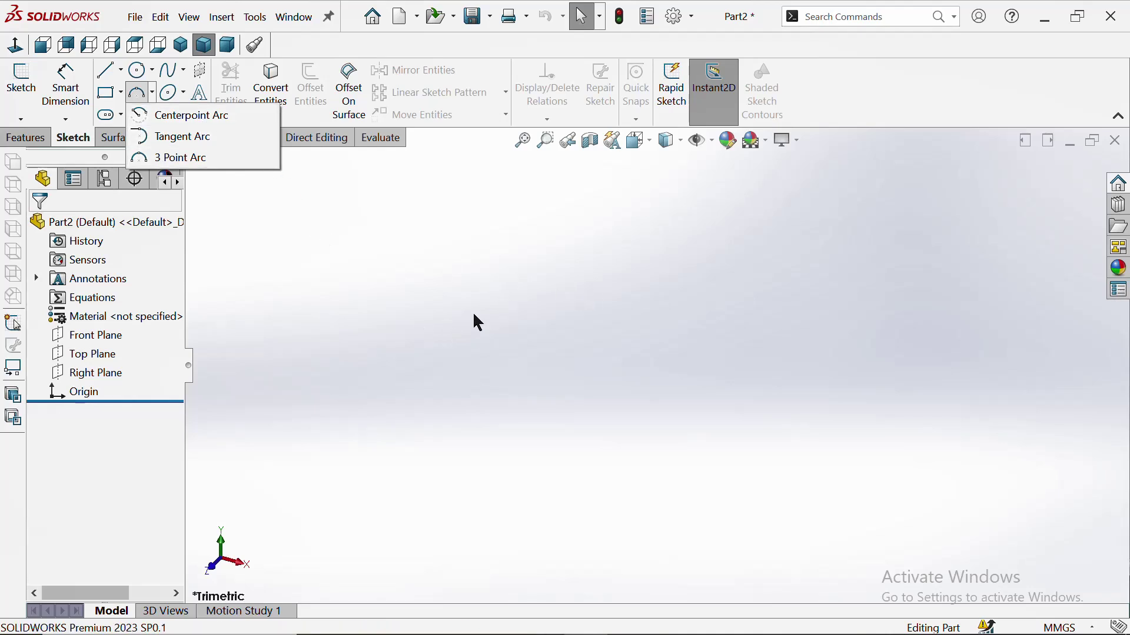
left_click(485, 323)
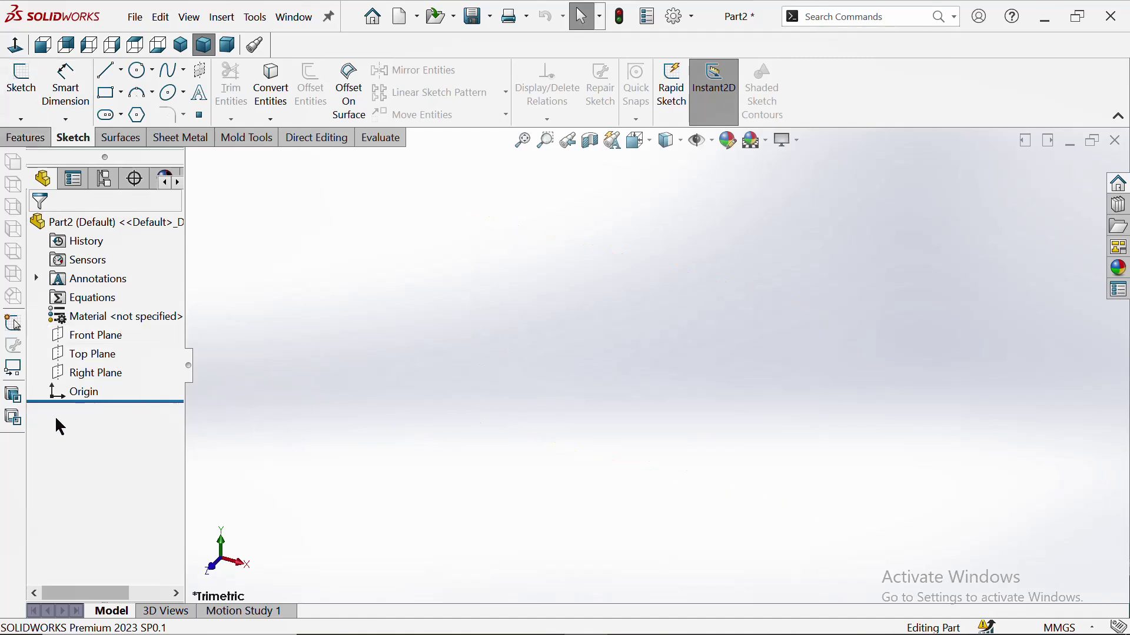
left_click(87, 354)
left_click(94, 337)
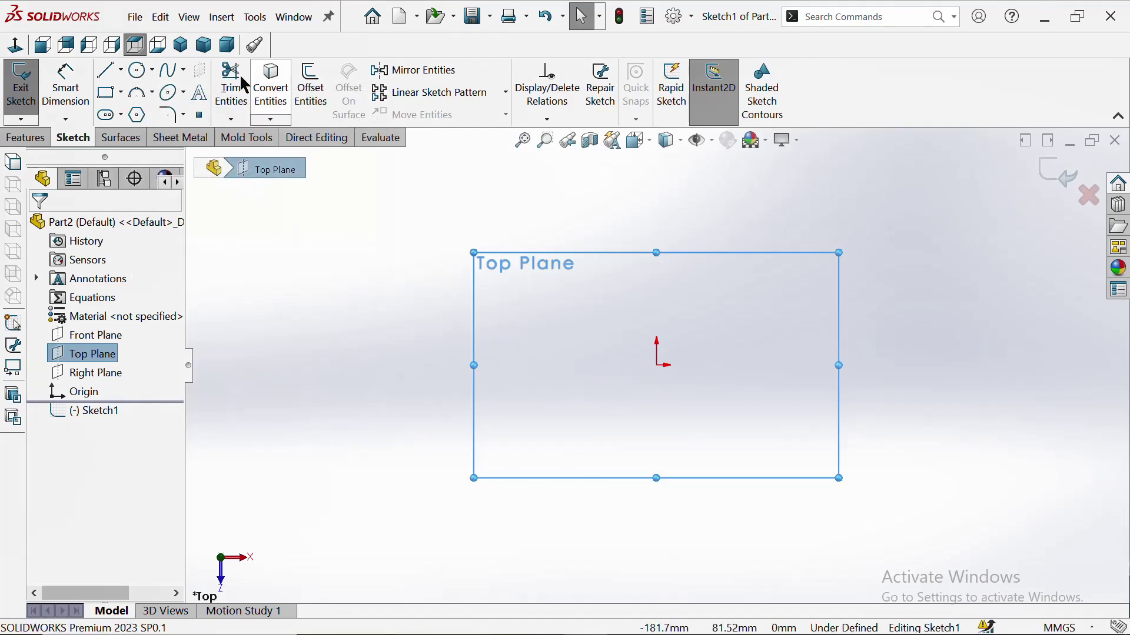
Draw a circle centred on the origin
left_click(140, 70)
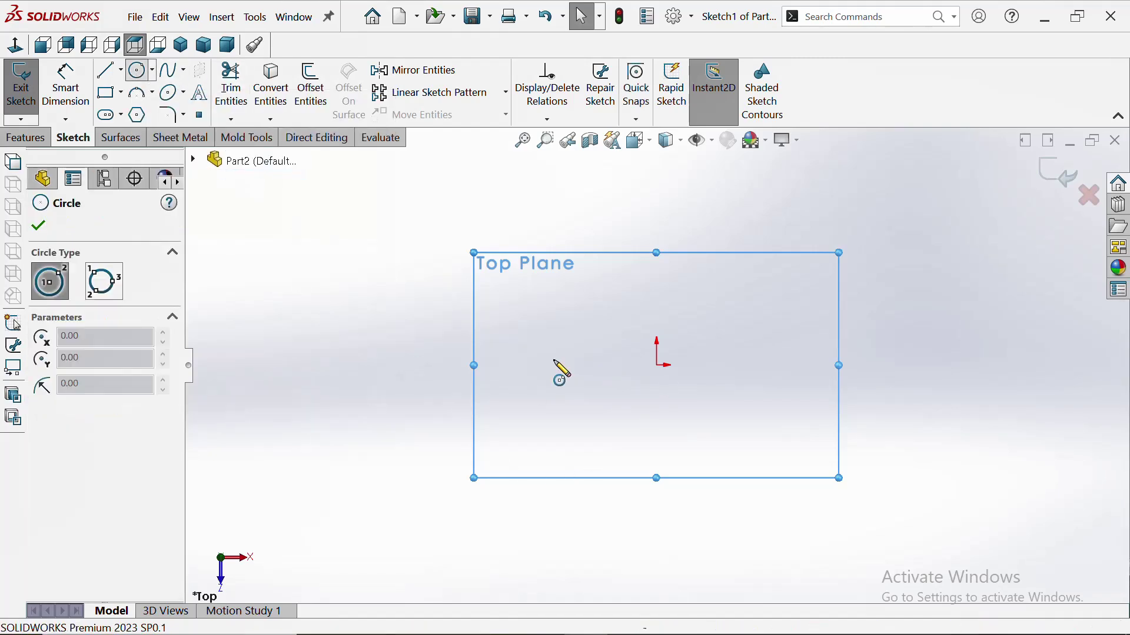
left_click(658, 366)
left_click(830, 262)
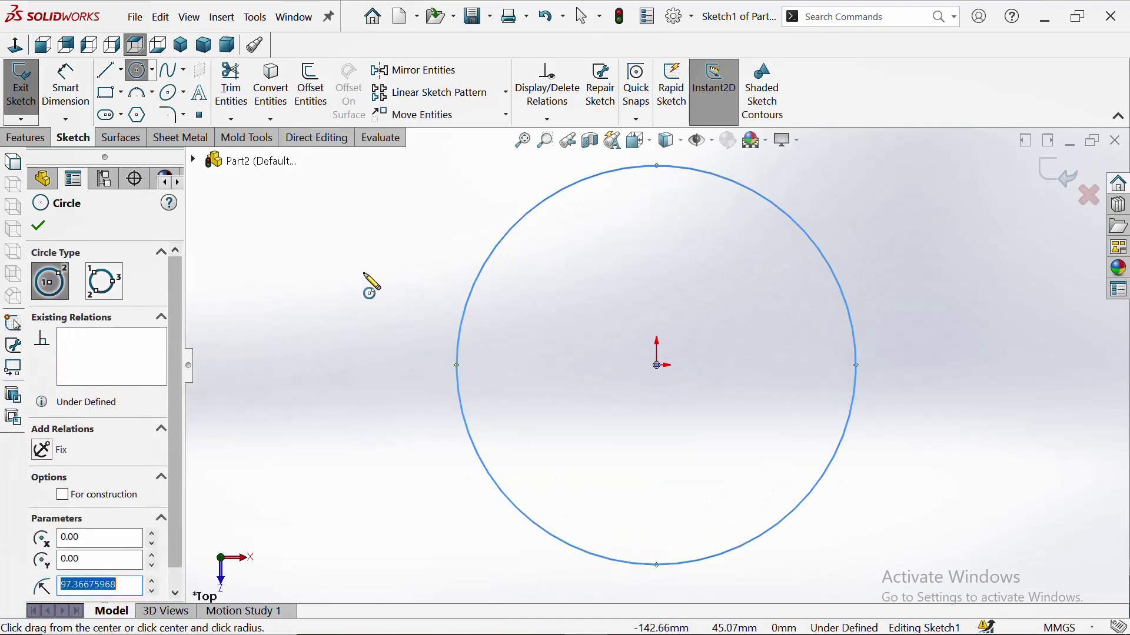
right_click(313, 272)
left_click(349, 284)
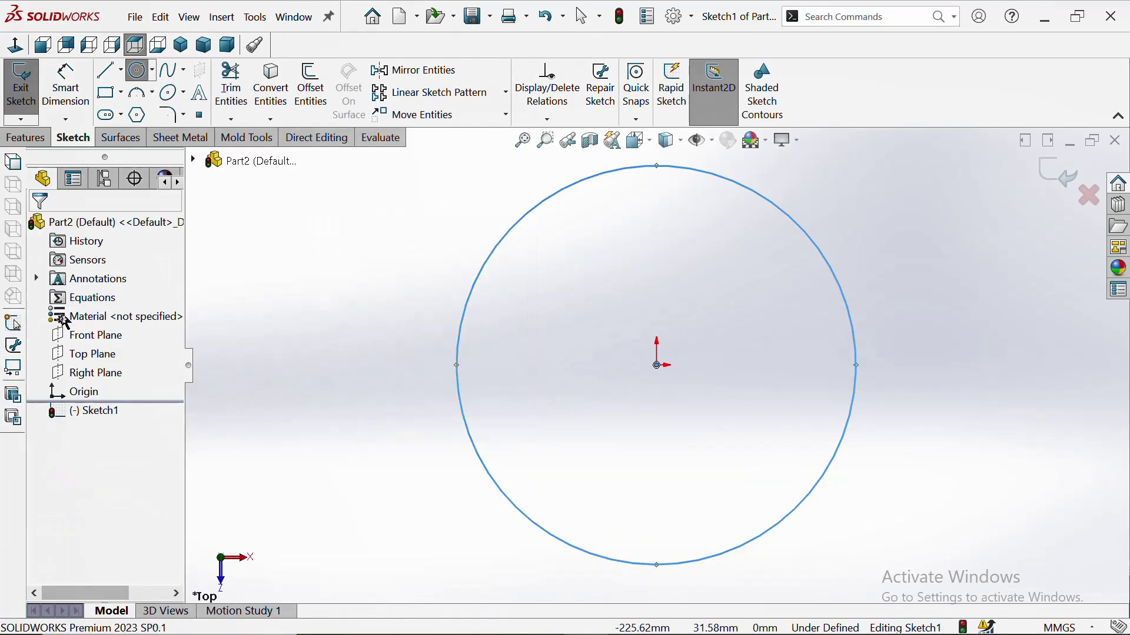
Dimension the circle's diameter to 100 mm
left_click(65, 88)
left_click(857, 369)
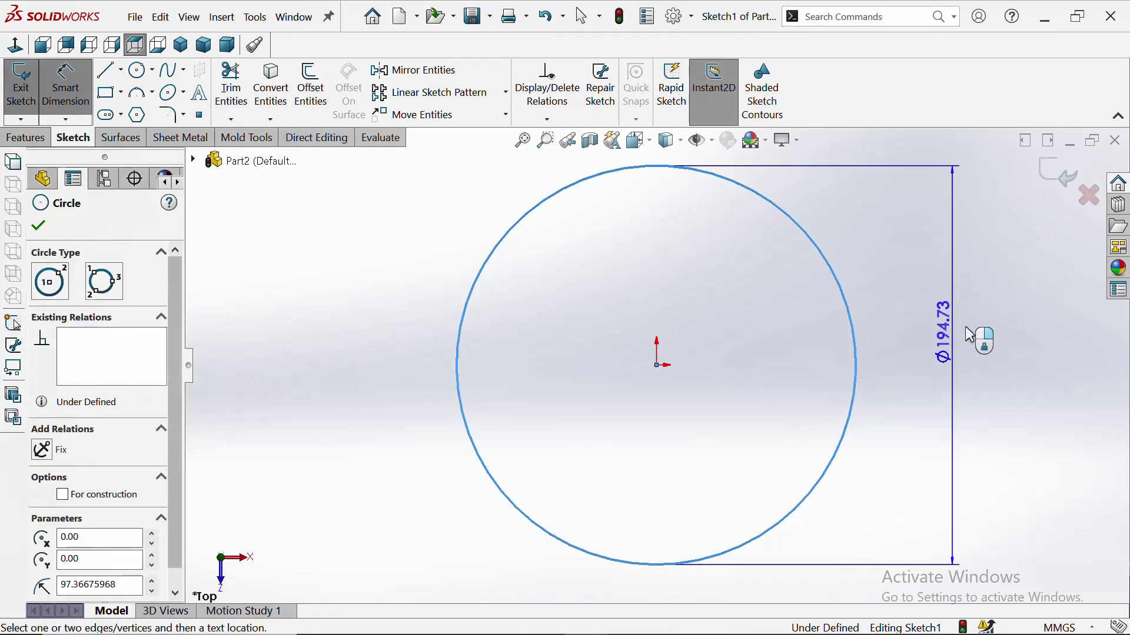
left_click(971, 335)
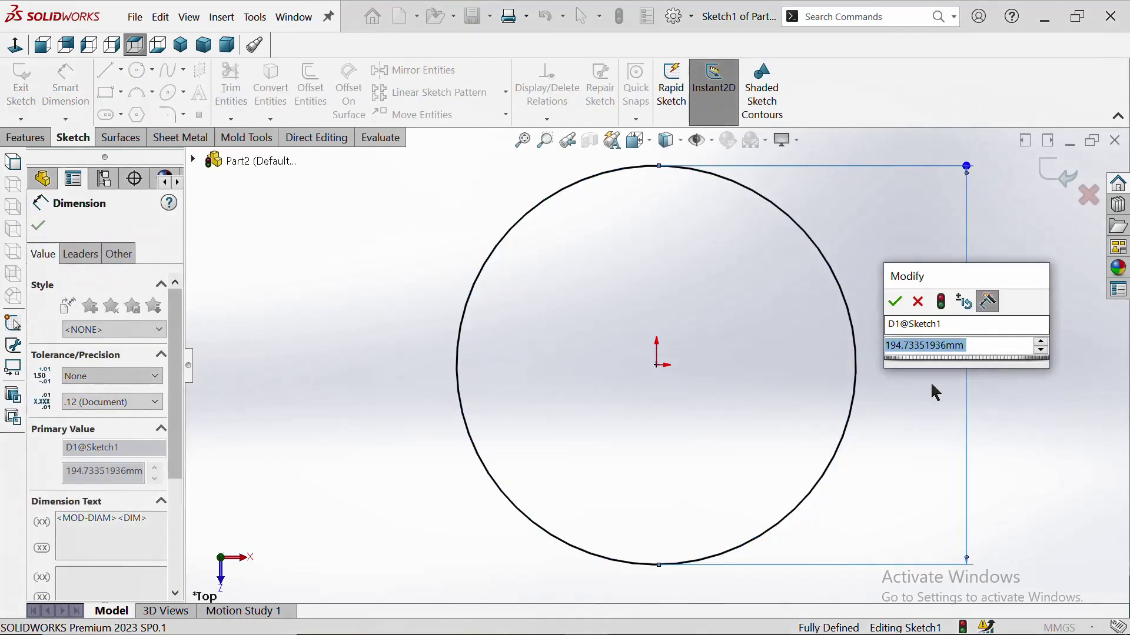
type("100")
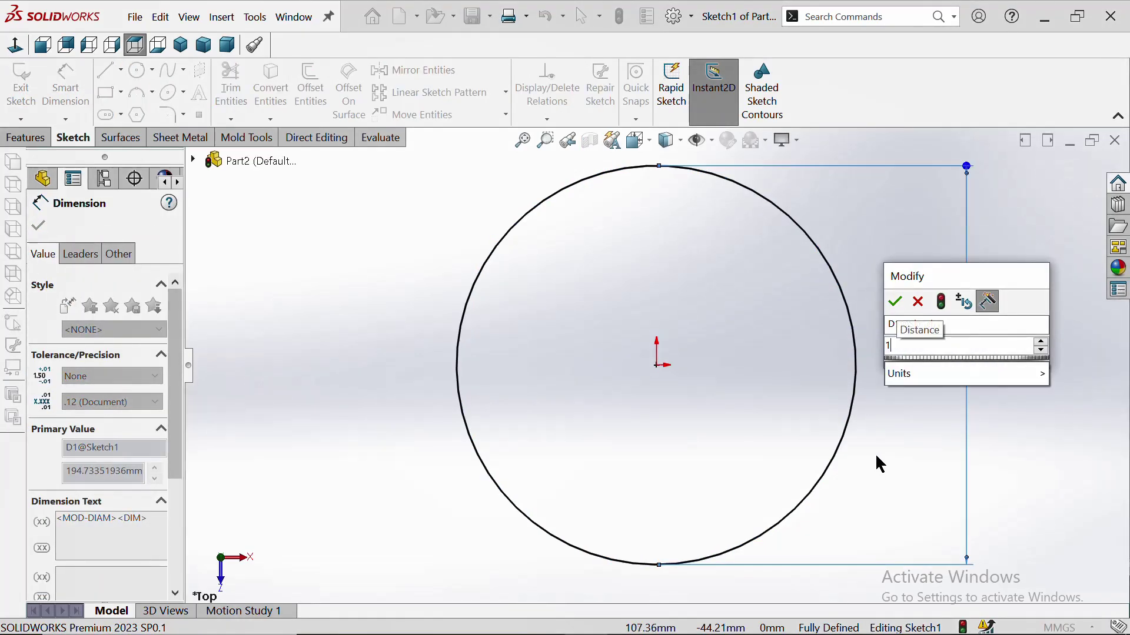
key("Return")
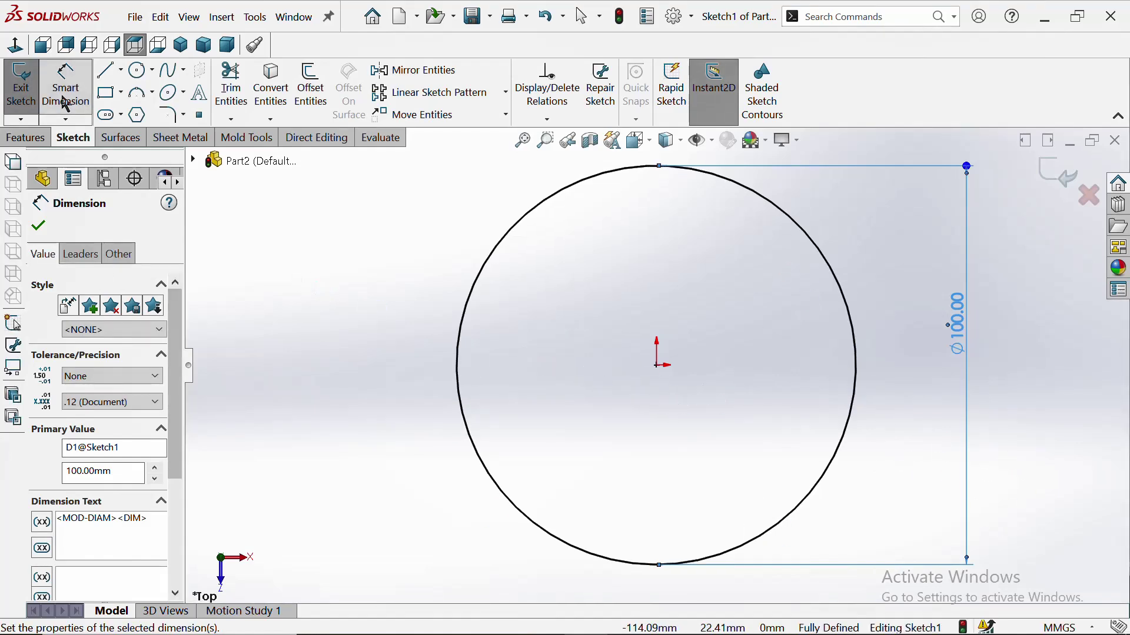
Draw a smaller circle left of the Ø100 circle and dimension its diameter to 50 mm
left_click(78, 89)
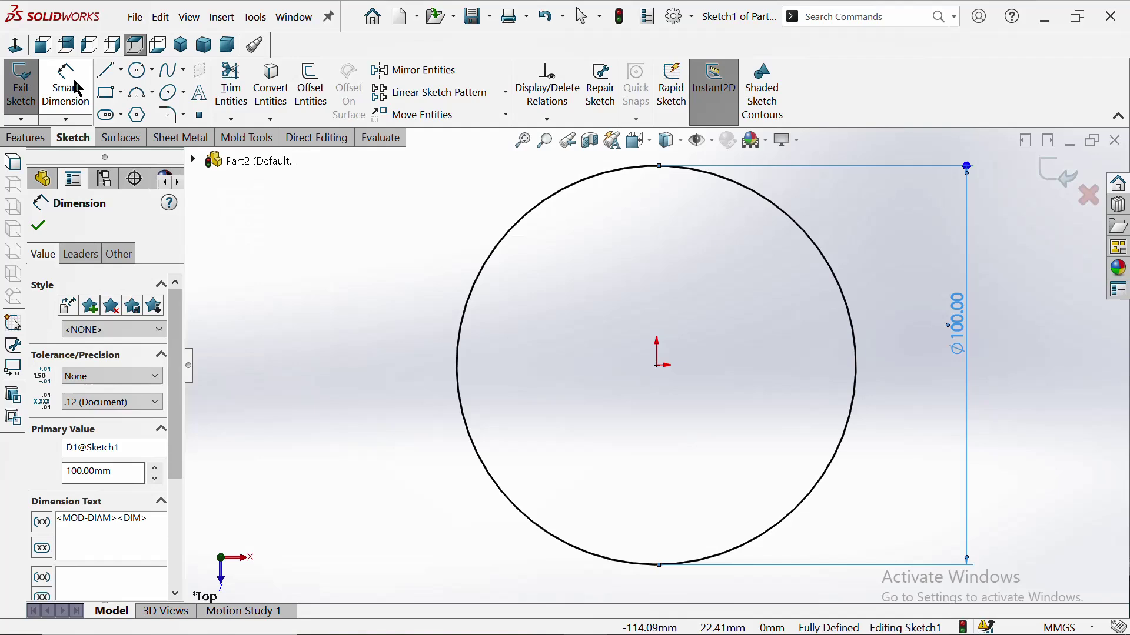
left_click(138, 75)
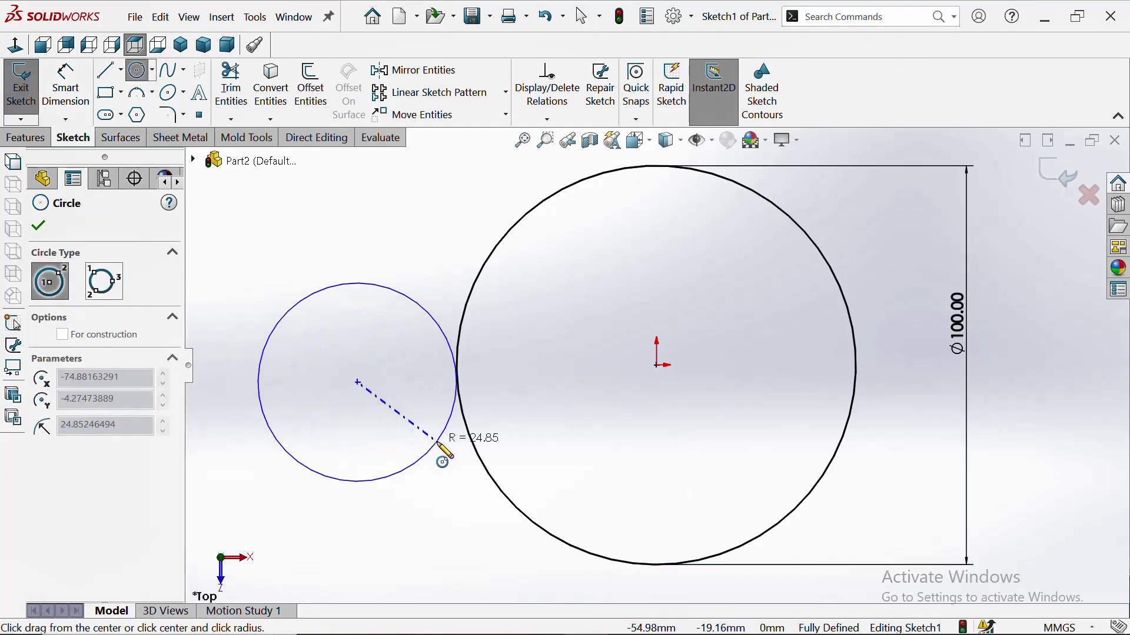
left_click_drag(357, 383, 433, 448)
key("Escape")
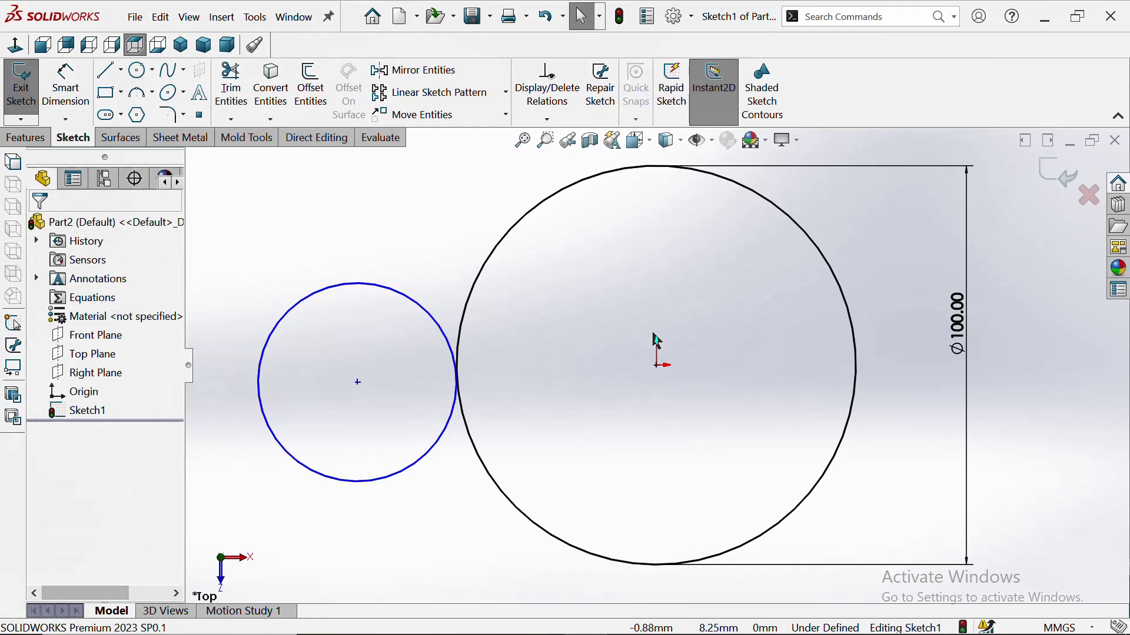
left_click(75, 95)
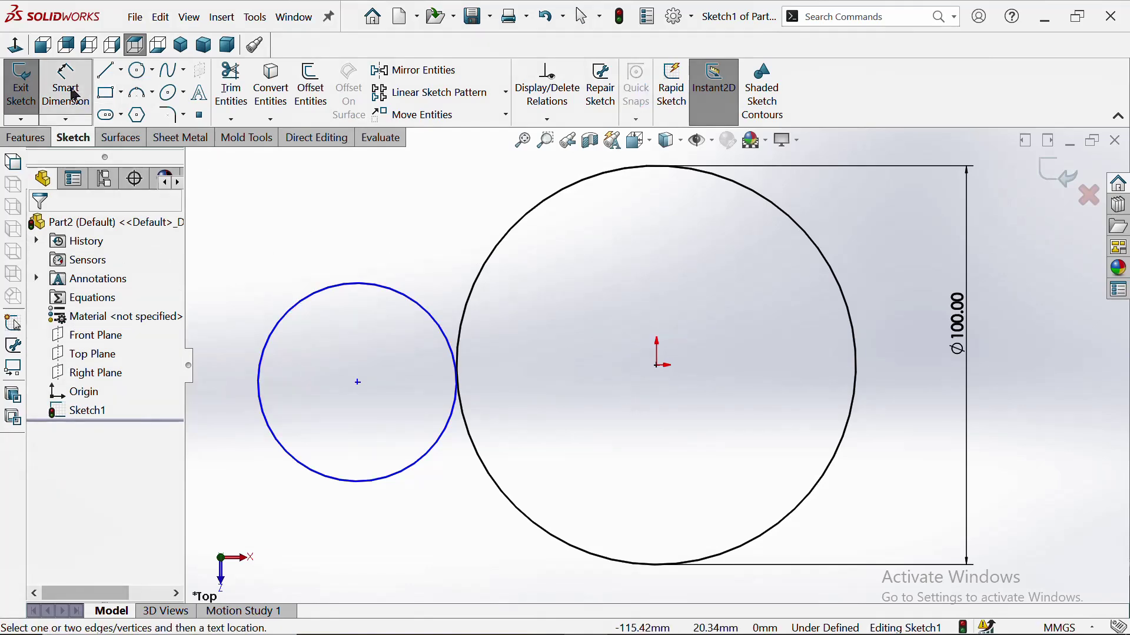
left_click(429, 315)
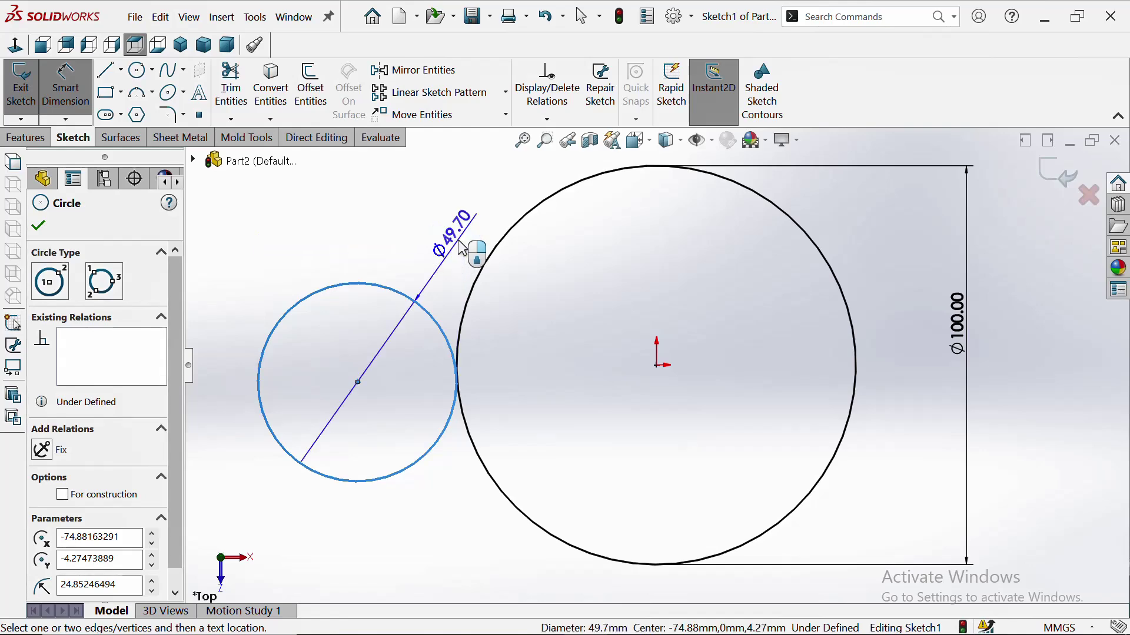
left_click(463, 247)
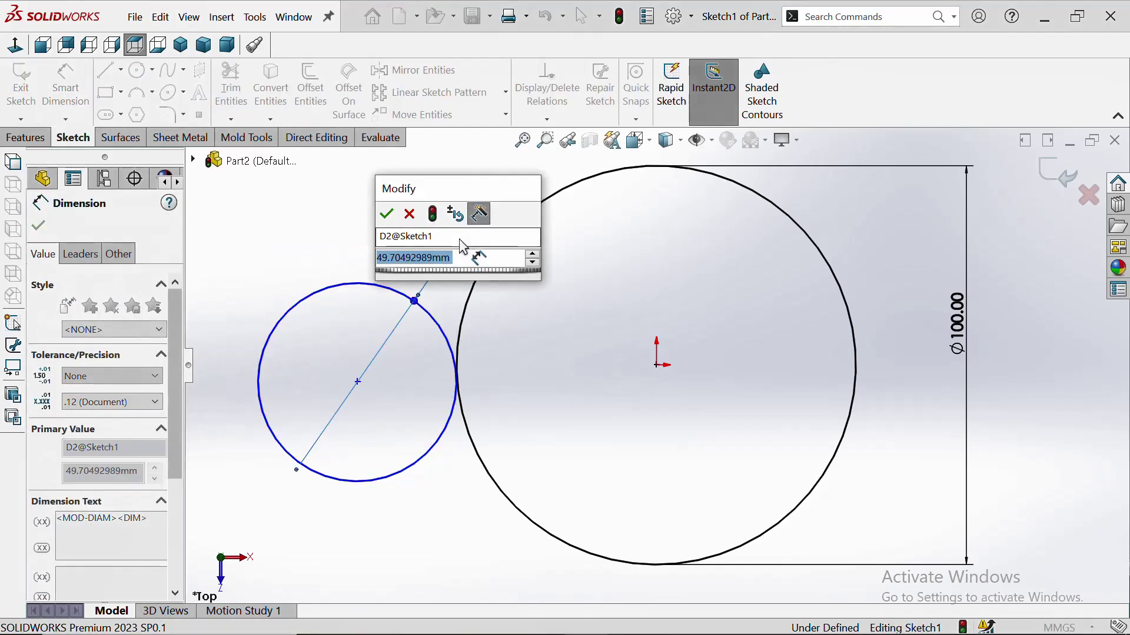
type("50")
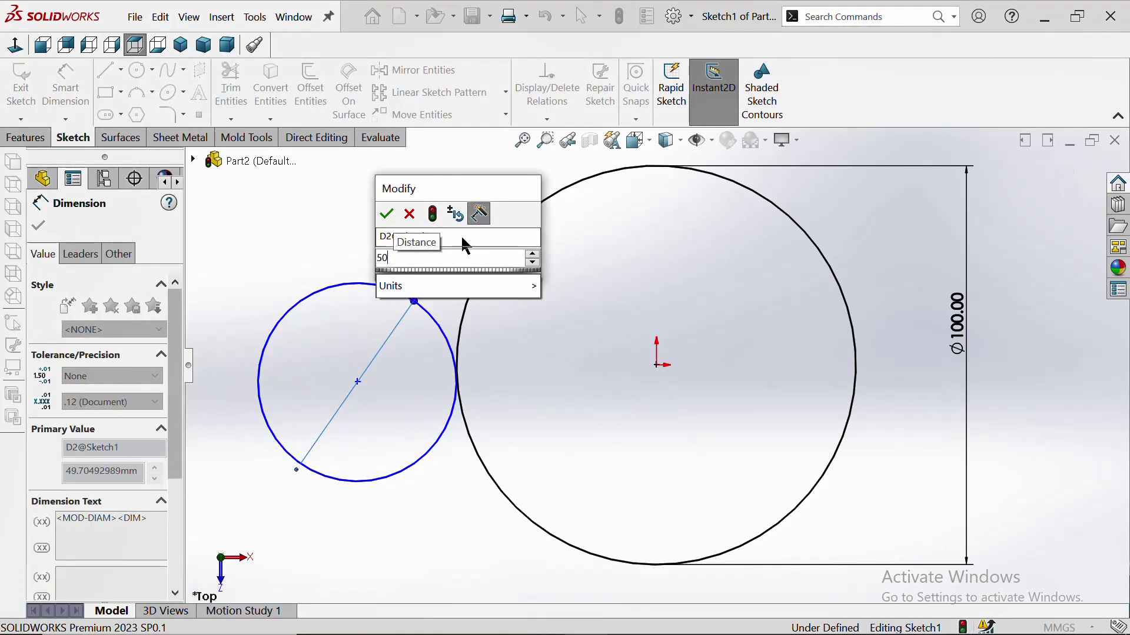
key("Return")
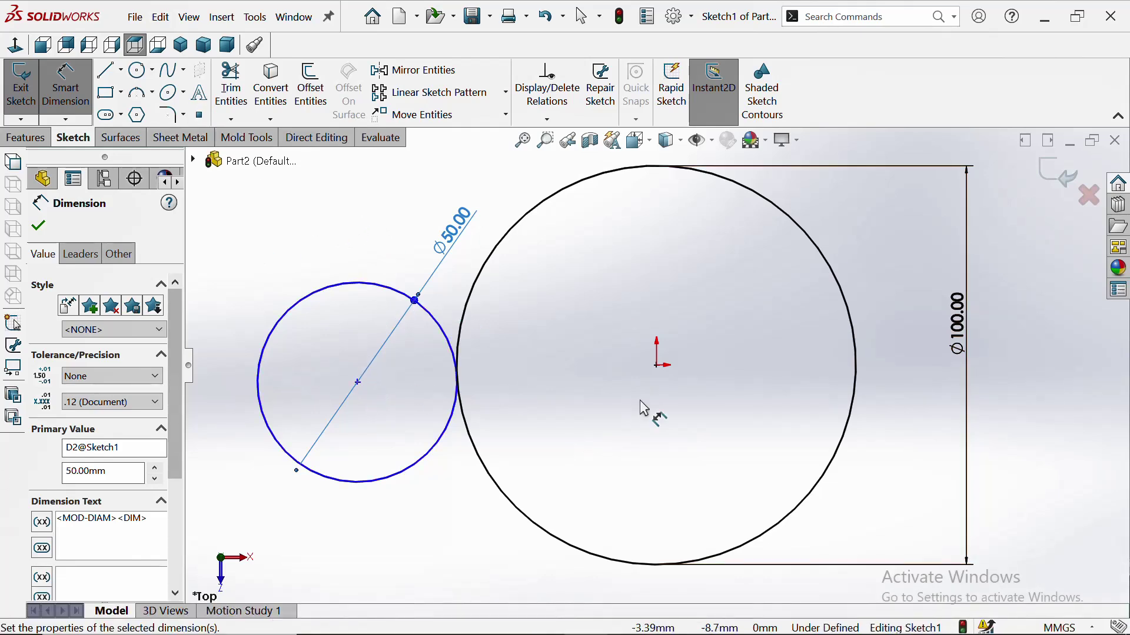
Dimension the small circle's centre from the origin: 75 mm horizontal, 4 mm vertical
left_click(357, 384)
left_click(658, 366)
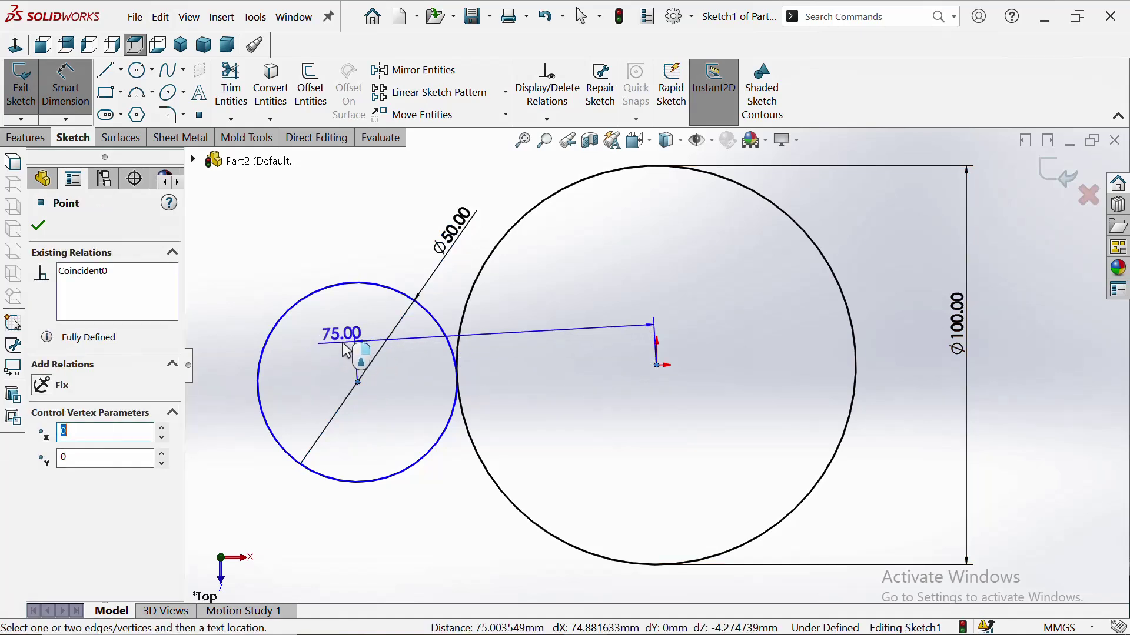
left_click(344, 353)
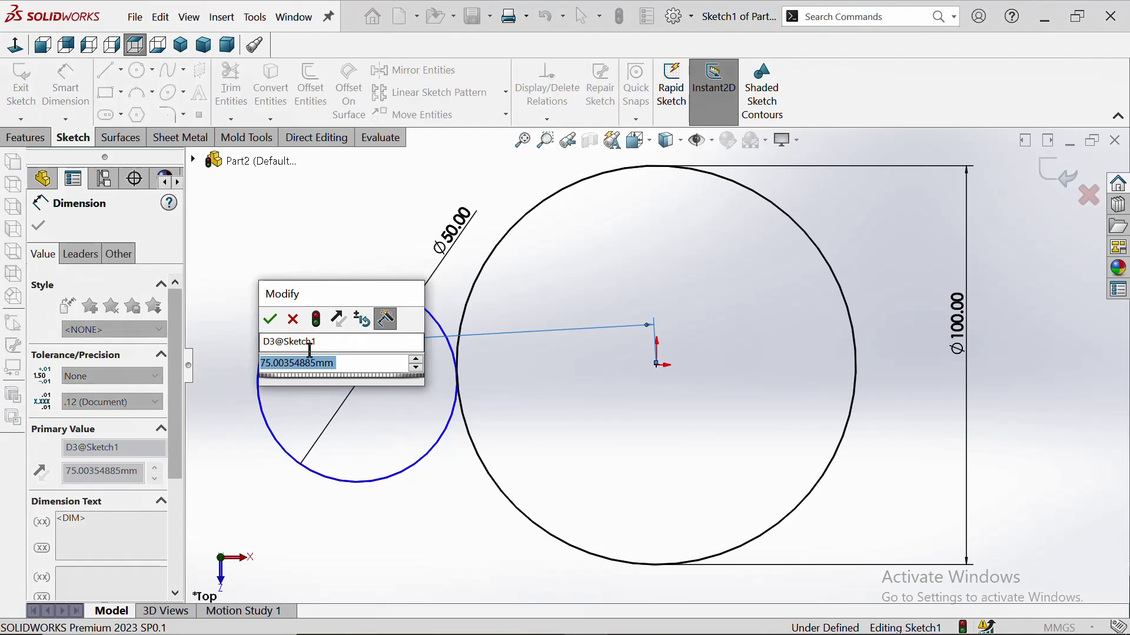
type("75")
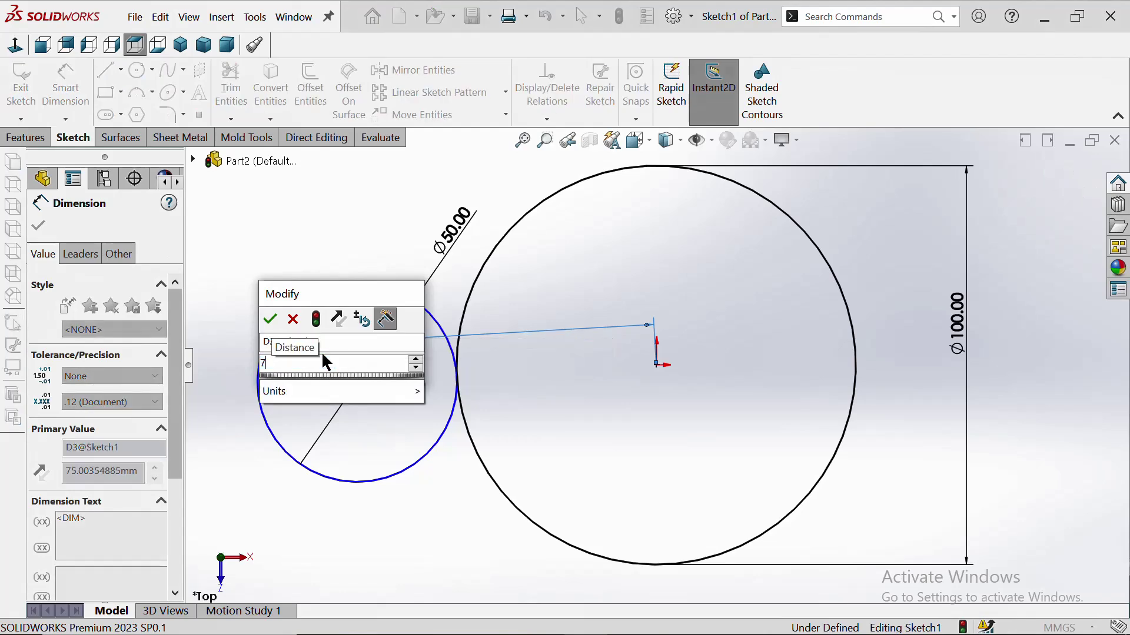
left_click(270, 319)
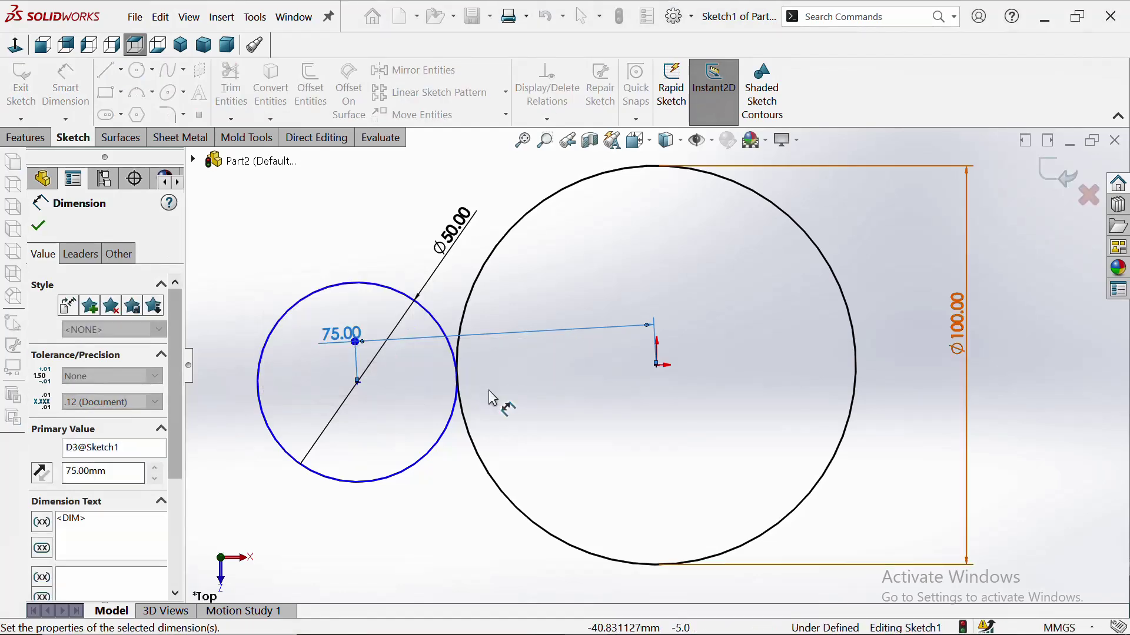
left_click(657, 366)
left_click(358, 383)
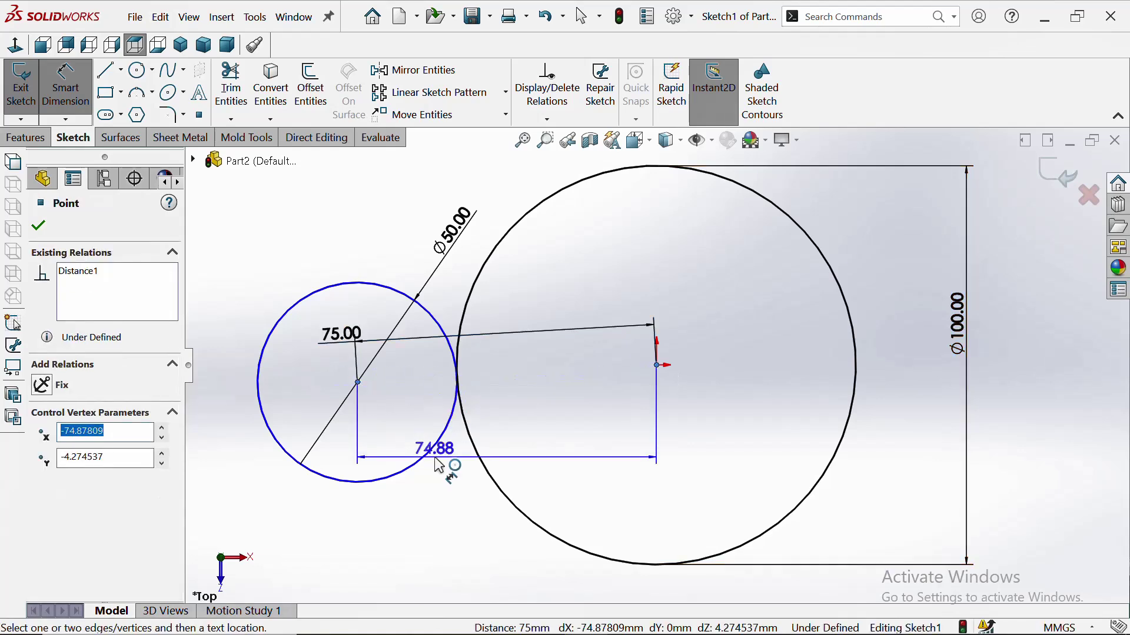
left_click(296, 388)
type("4")
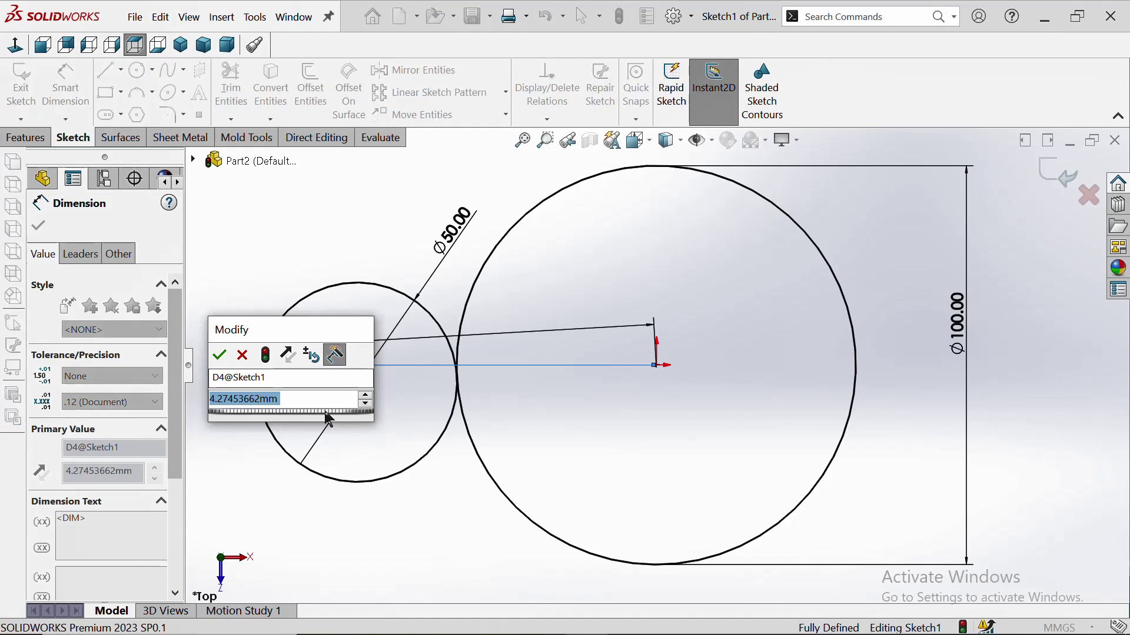
left_click(219, 355)
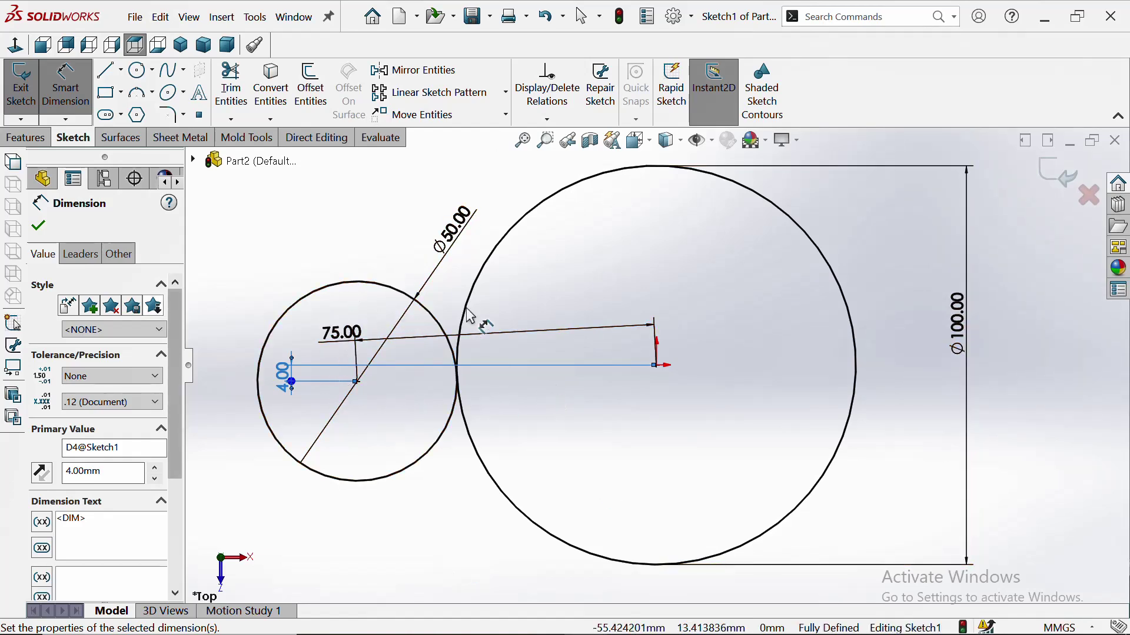
Draw a Perimeter Circle through three points right of the Ø100 circle
scroll(757, 517, "up", 1)
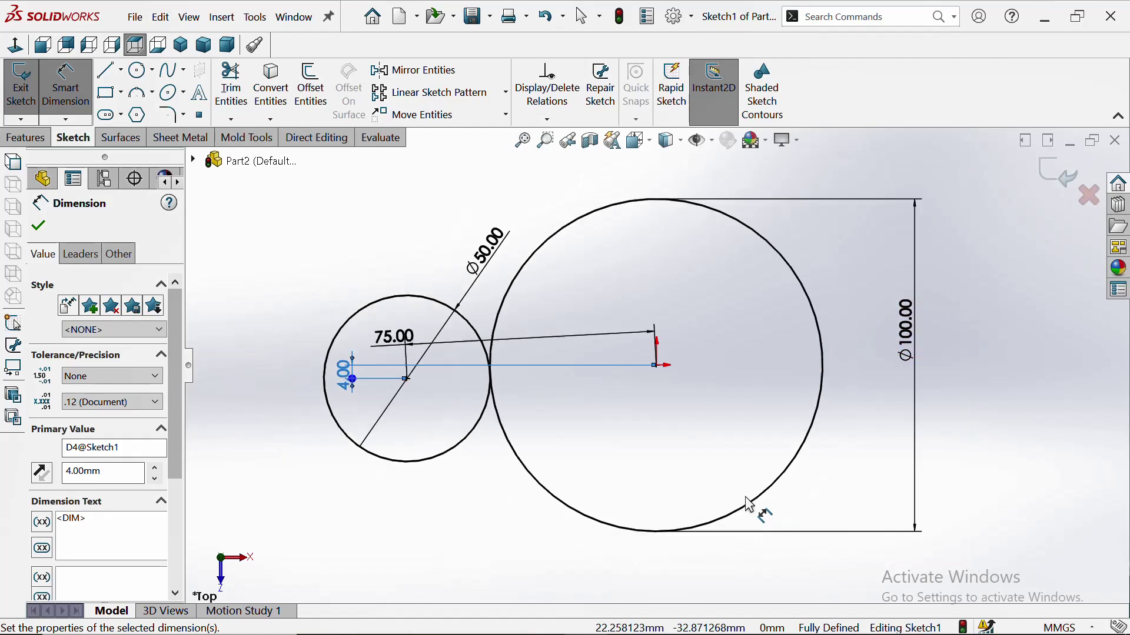
scroll(724, 500, "up", 2)
scroll(665, 435, "up", 3)
scroll(660, 425, "down", 2)
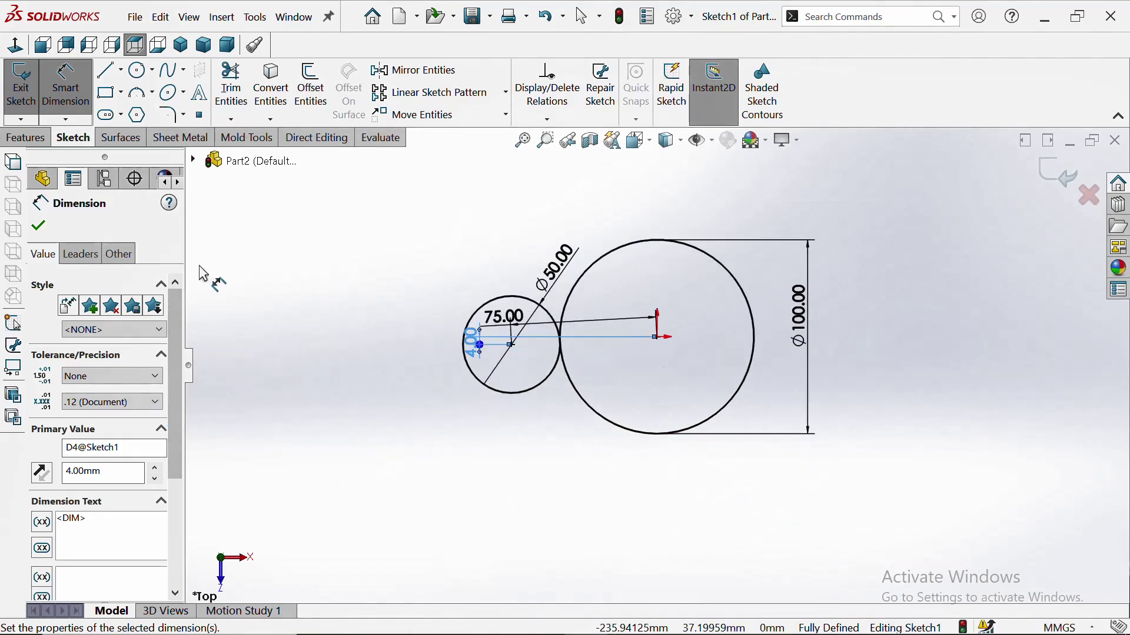
left_click(154, 76)
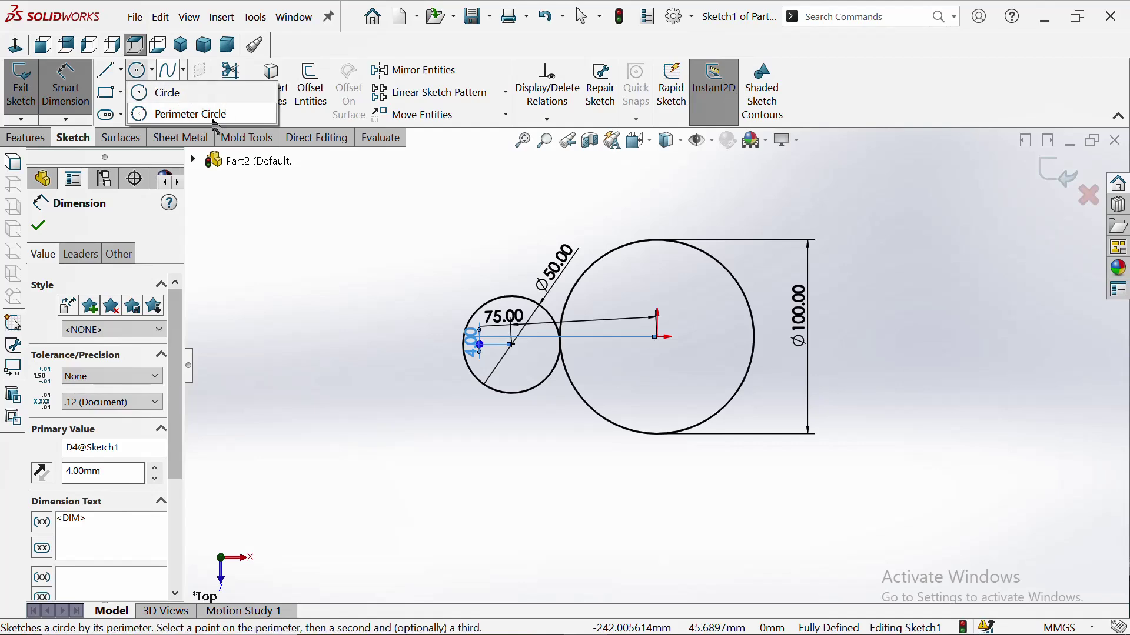
left_click(186, 119)
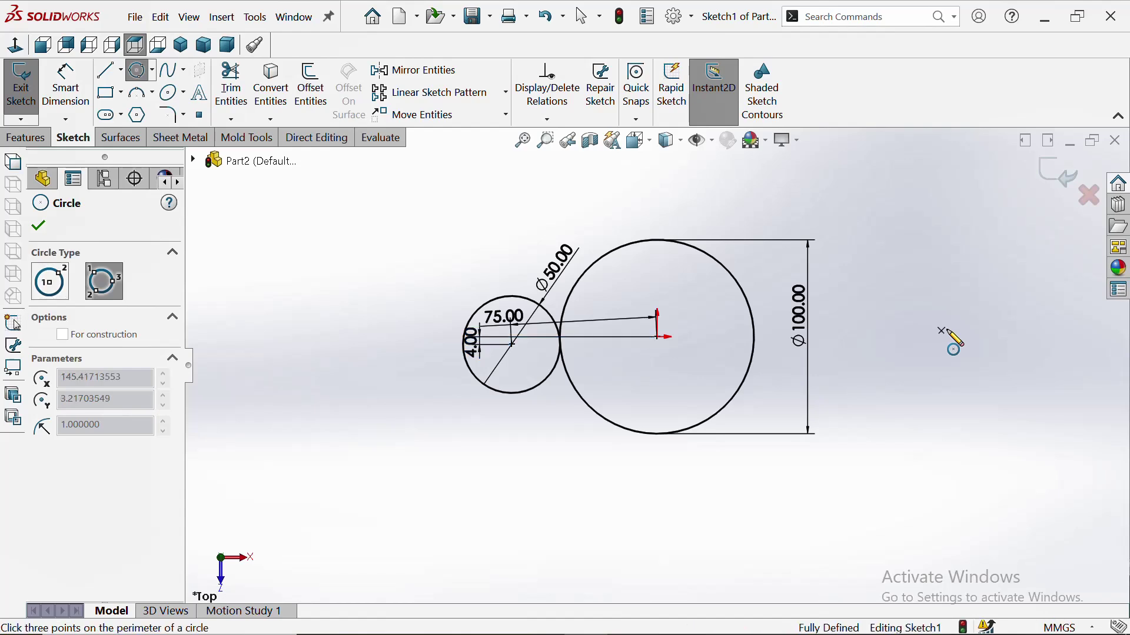
left_click(946, 344)
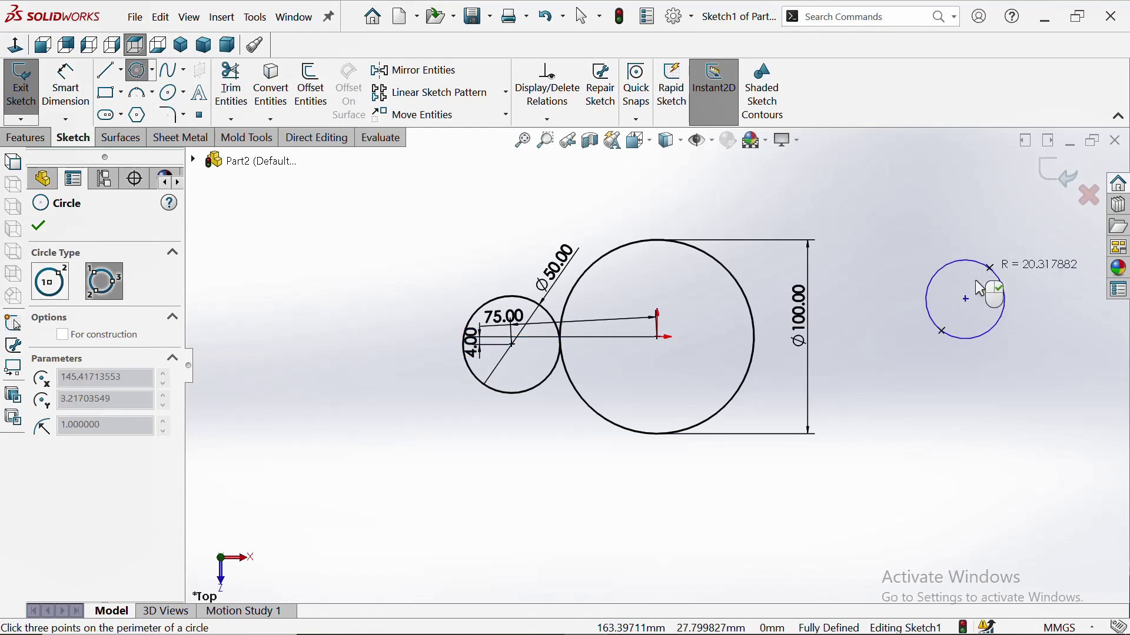
left_click(930, 277)
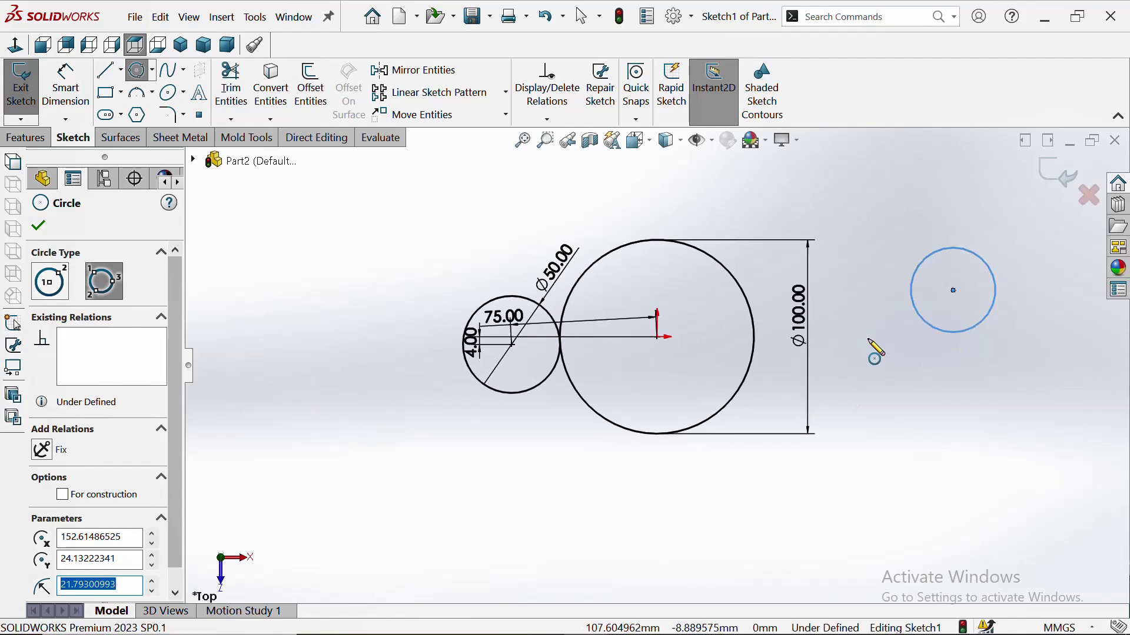
right_click(852, 214)
left_click(881, 215)
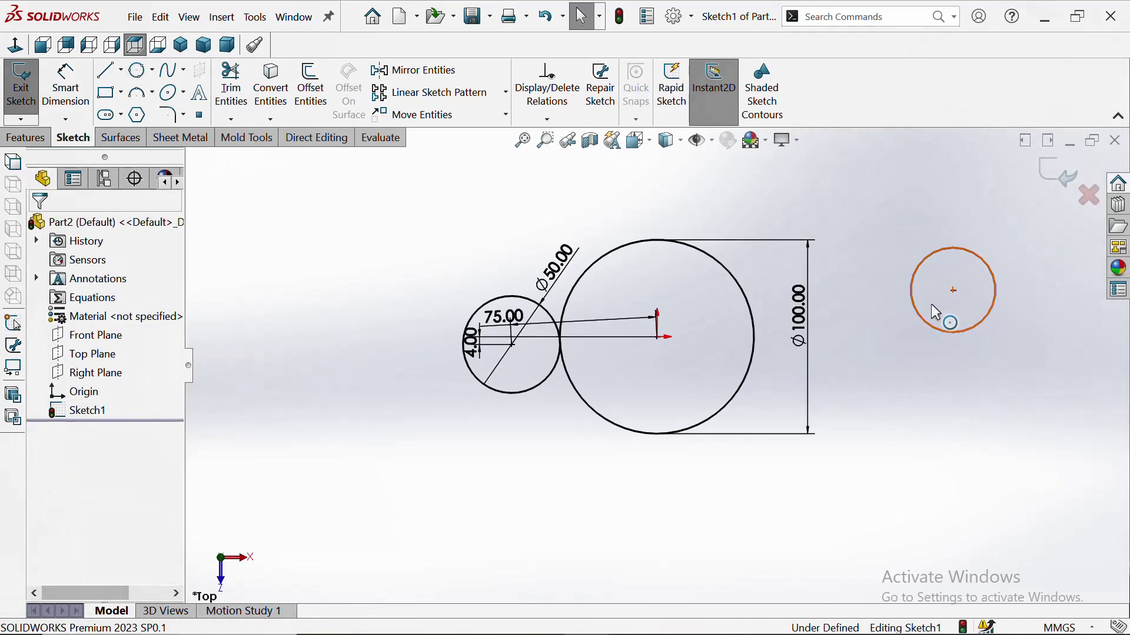
Dimension the right circle's diameter to 50 mm
left_click(65, 85)
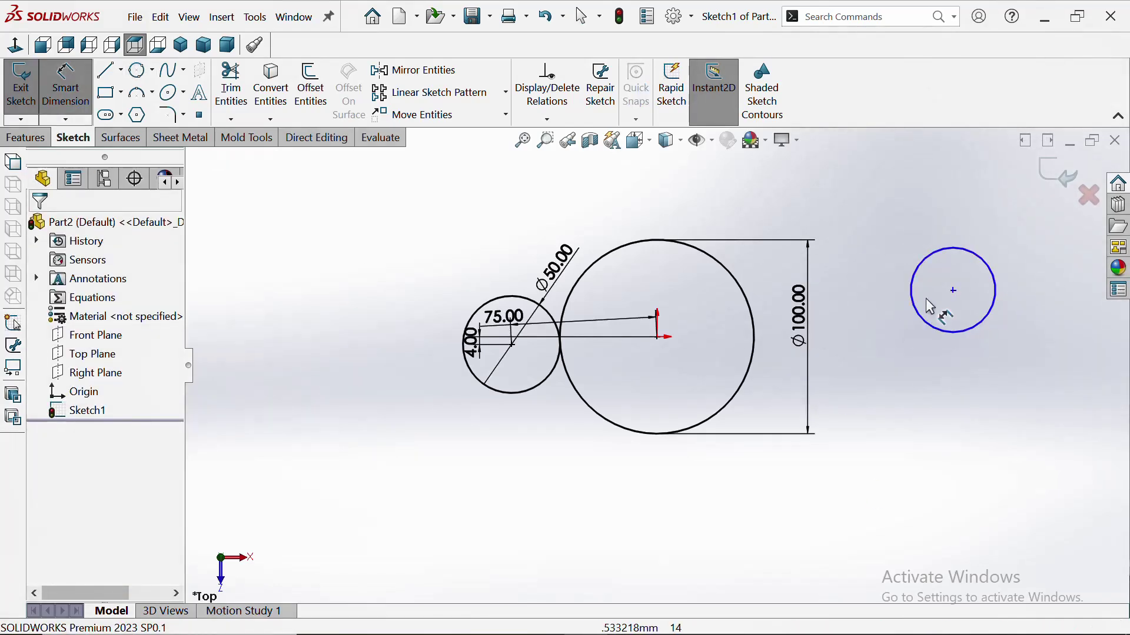
left_click(947, 258)
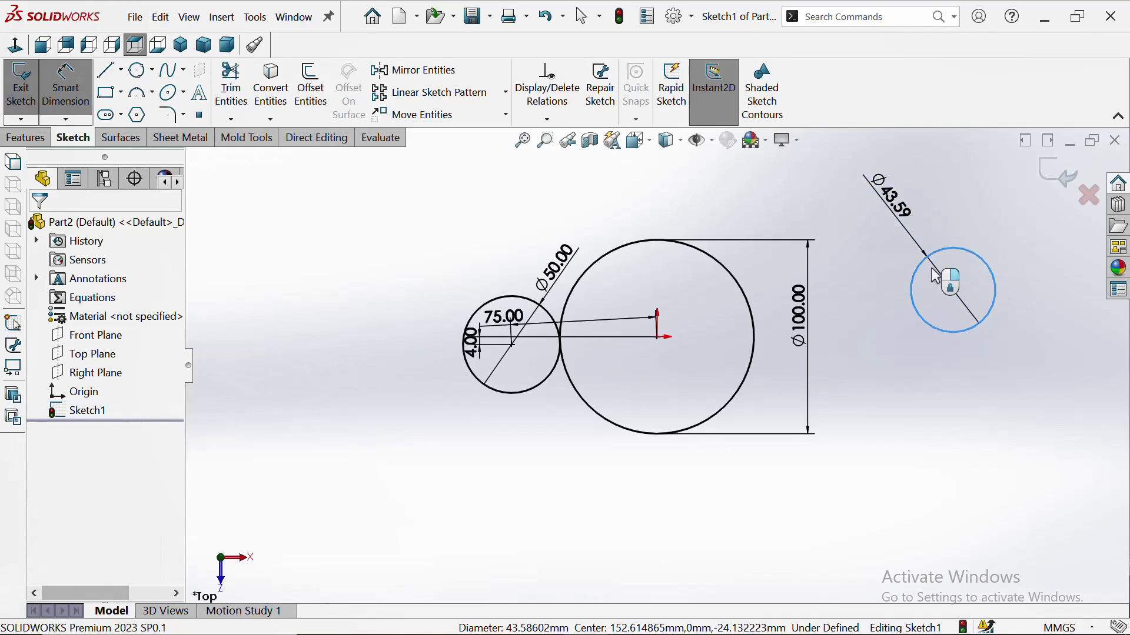
left_click(936, 276)
type("50")
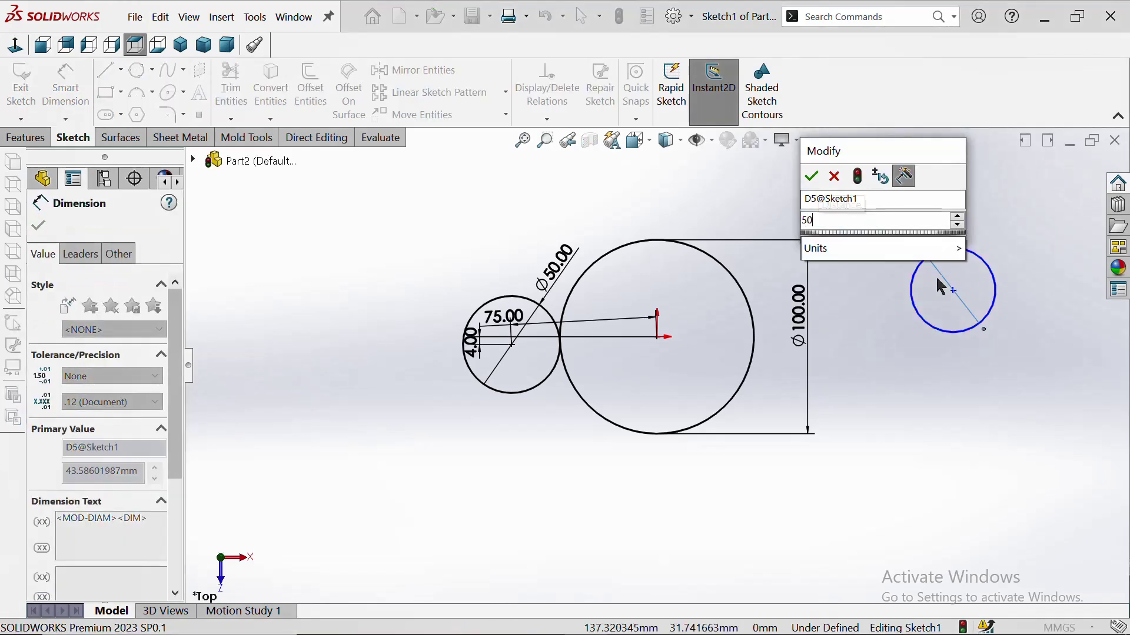
mouse_move(882, 248)
left_click(815, 181)
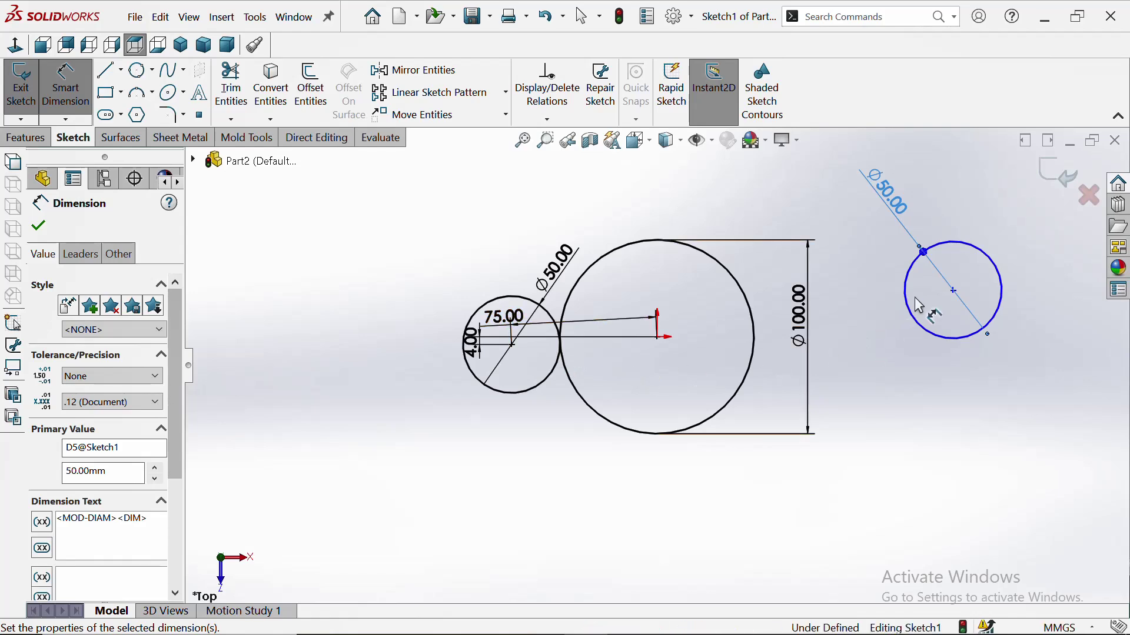
Position the right circle's centre 142 mm horizontally and 24 mm vertically from the origin
left_click(954, 291)
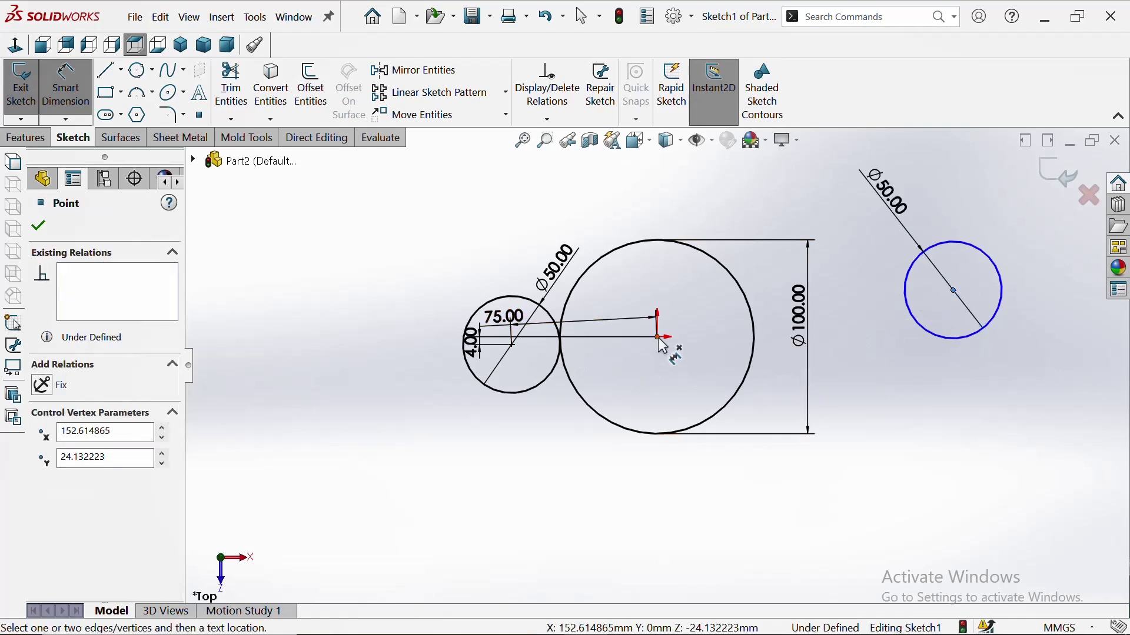
left_click(660, 340)
left_click(860, 373)
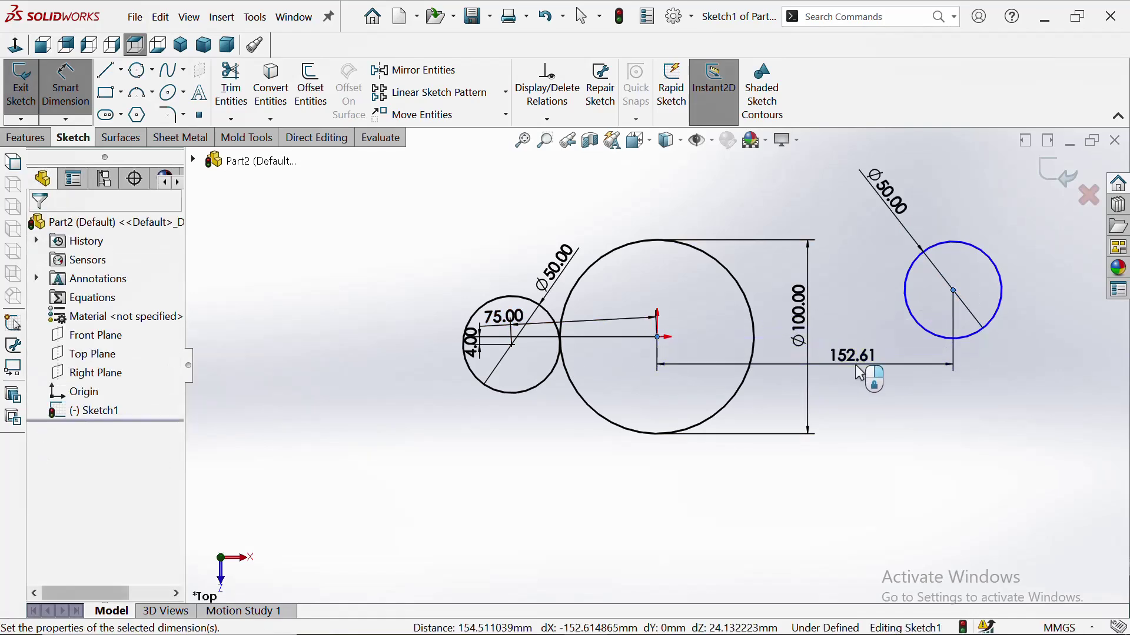
type("1")
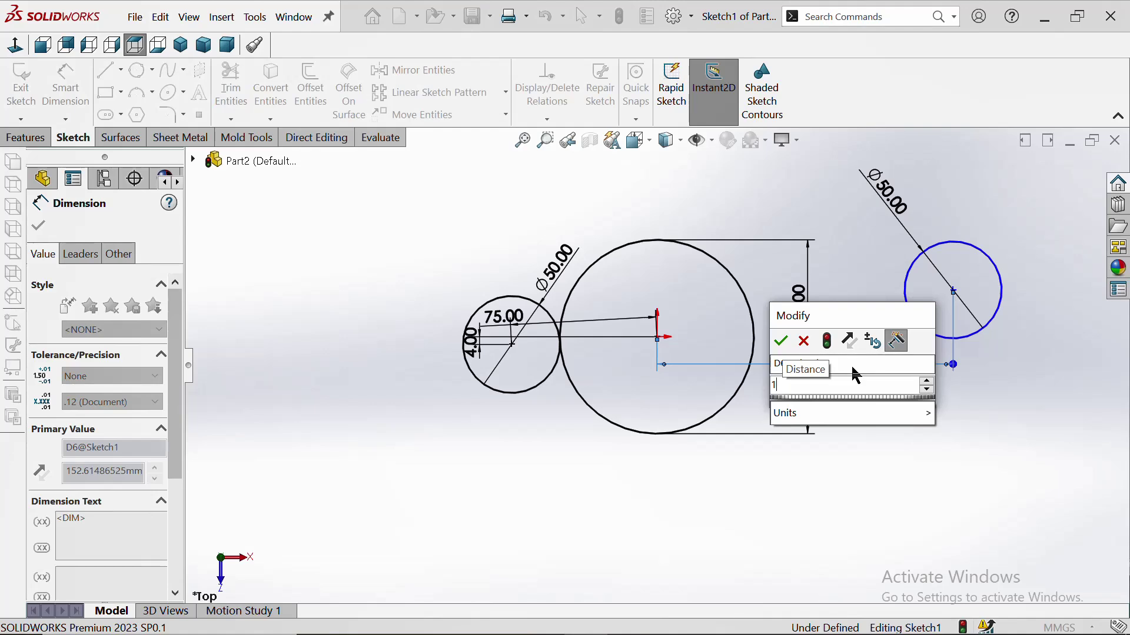
type("42")
key("Return")
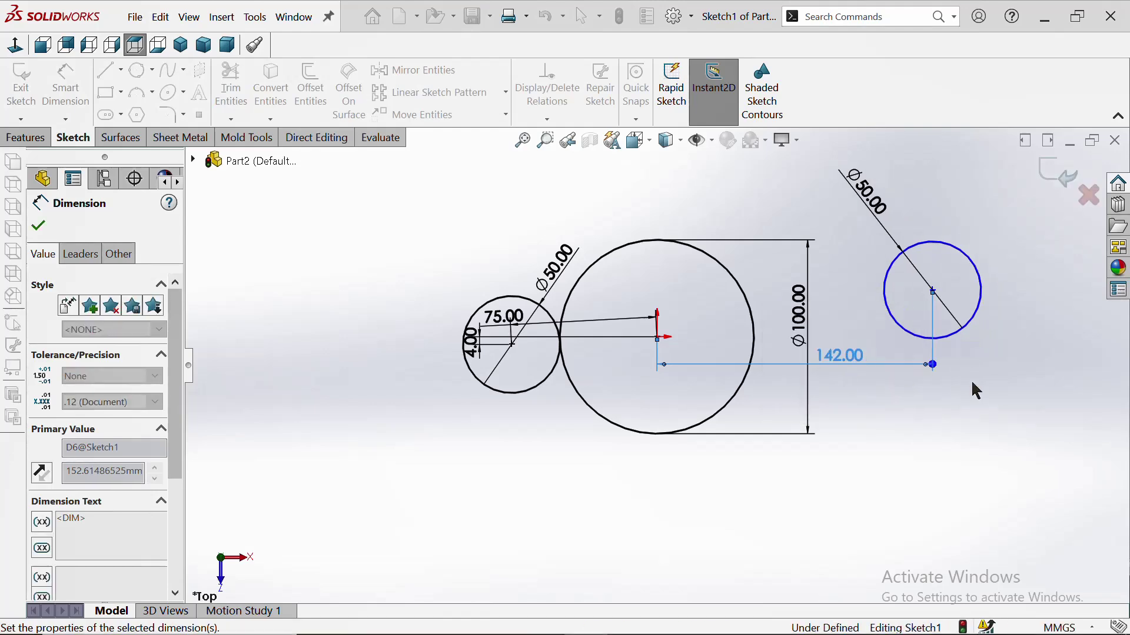
left_click(659, 339)
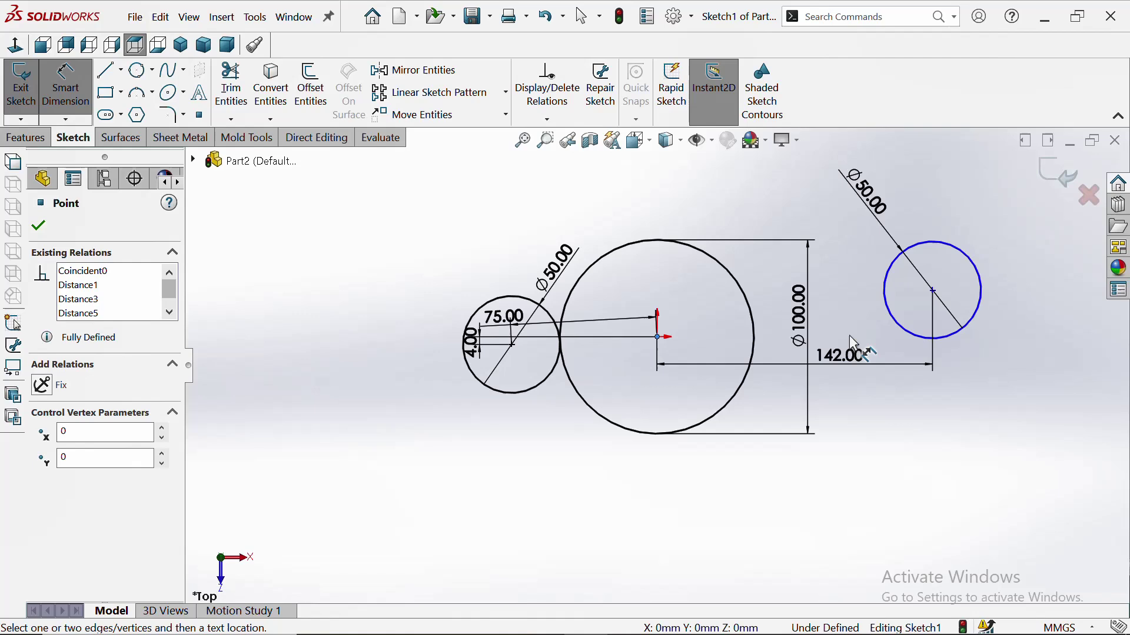
left_click(934, 290)
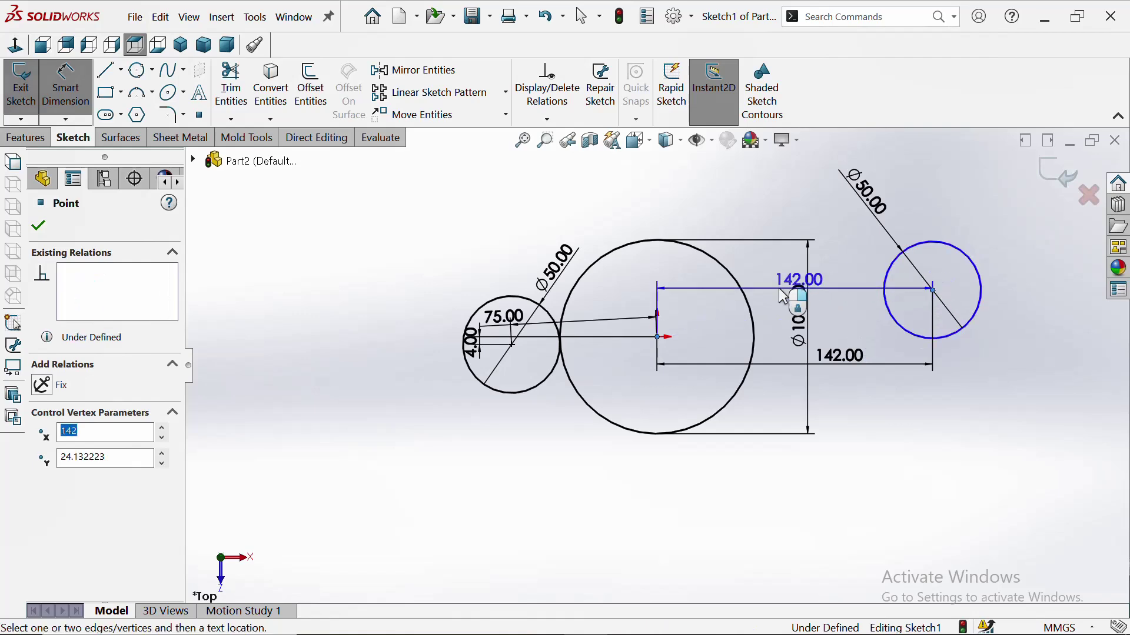
left_click(626, 312)
key("BackSpace")
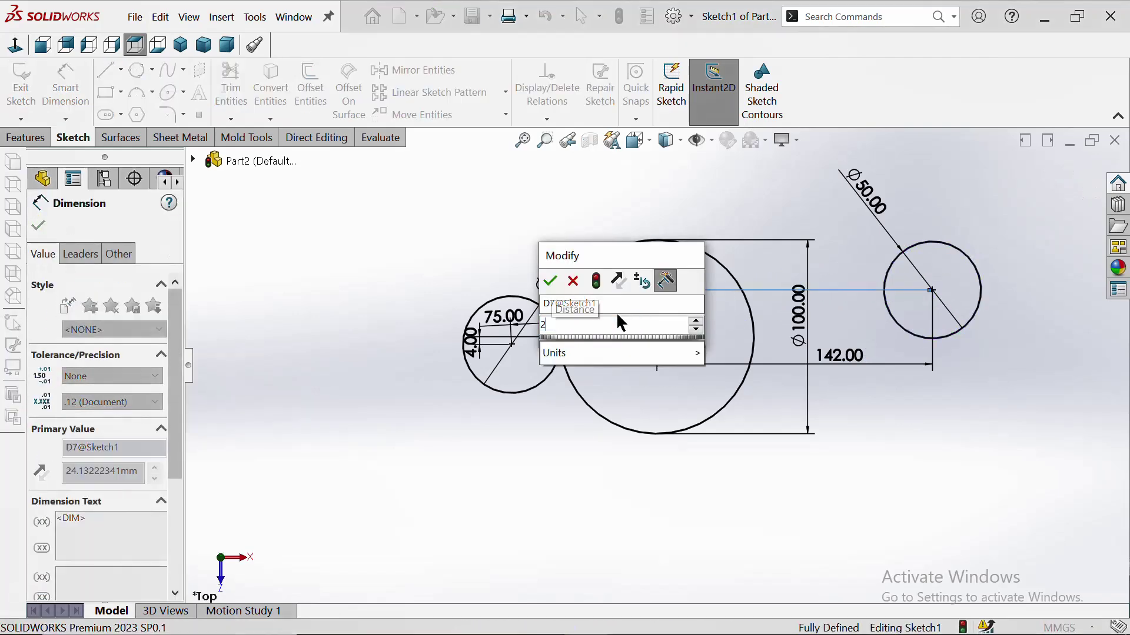
type("24")
key("Return")
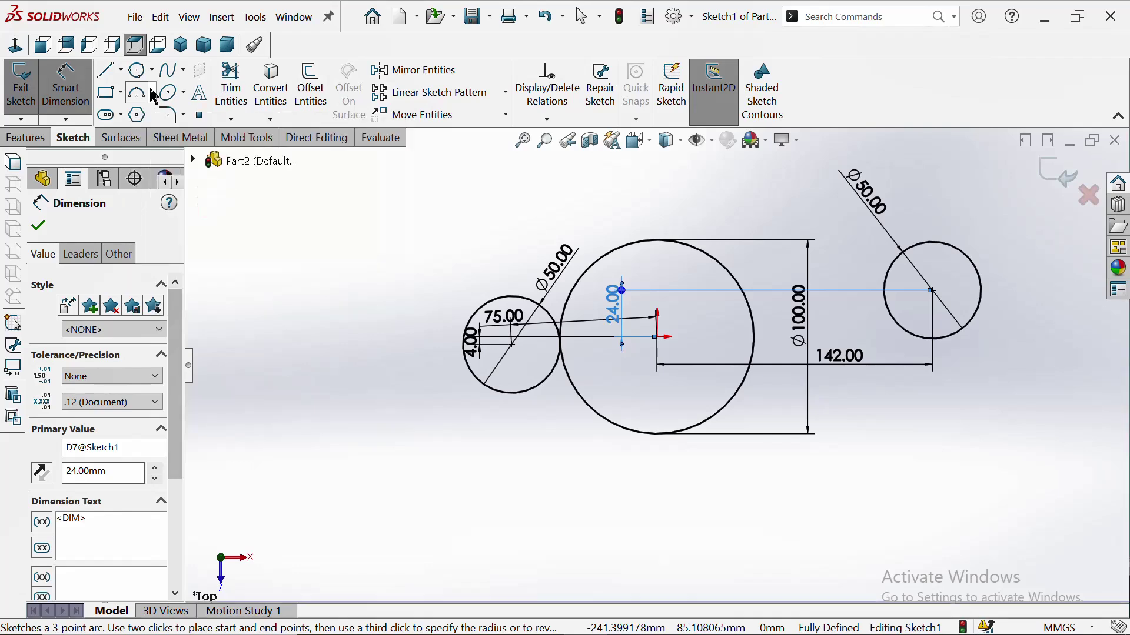
left_click(154, 94)
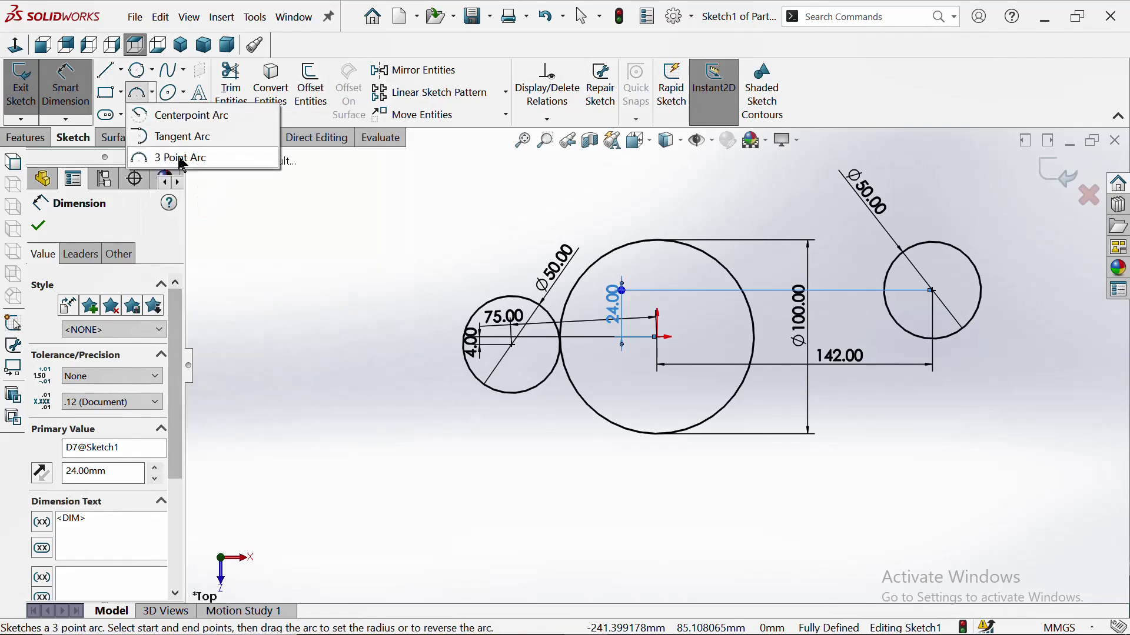
Draw a 3 Point Arc above and left of the small Ø50 circle
left_click(188, 158)
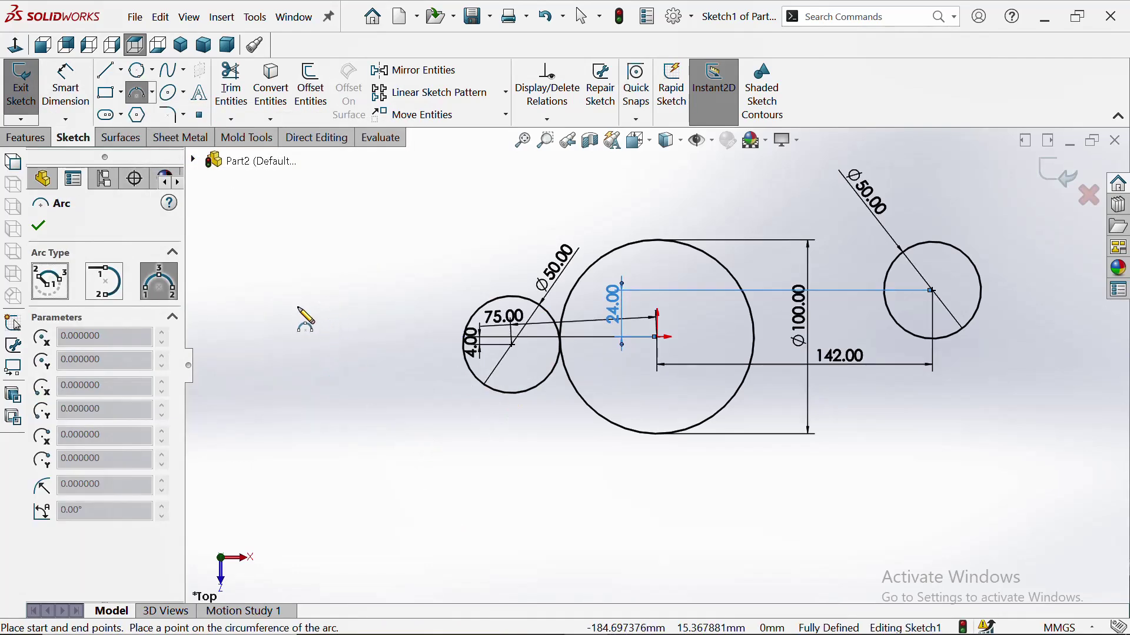
left_click(287, 291)
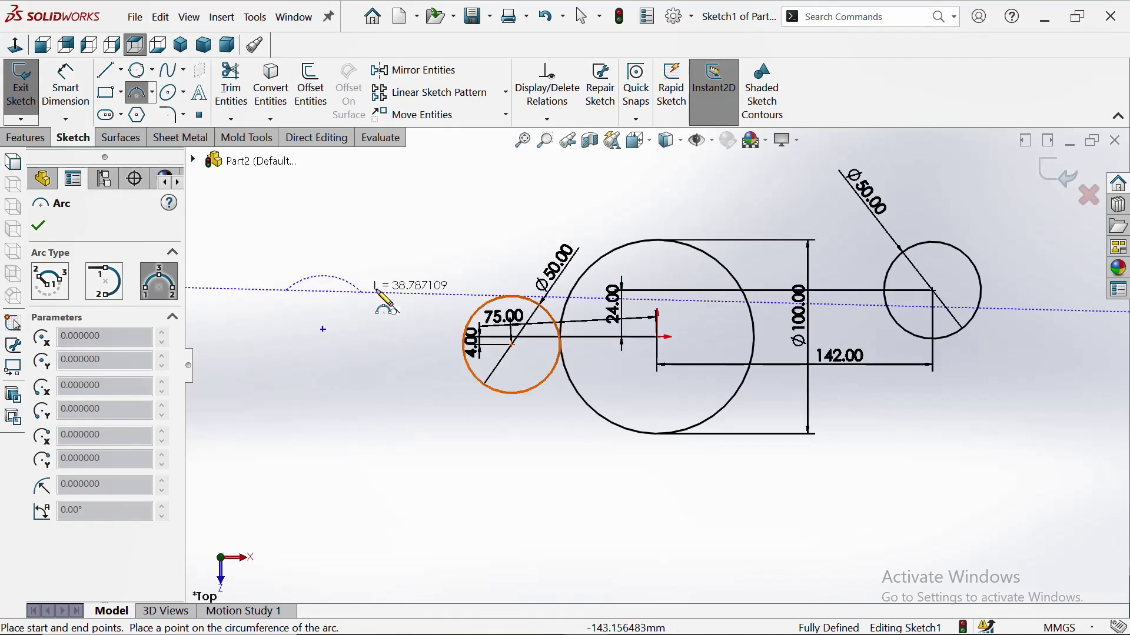
left_click(448, 290)
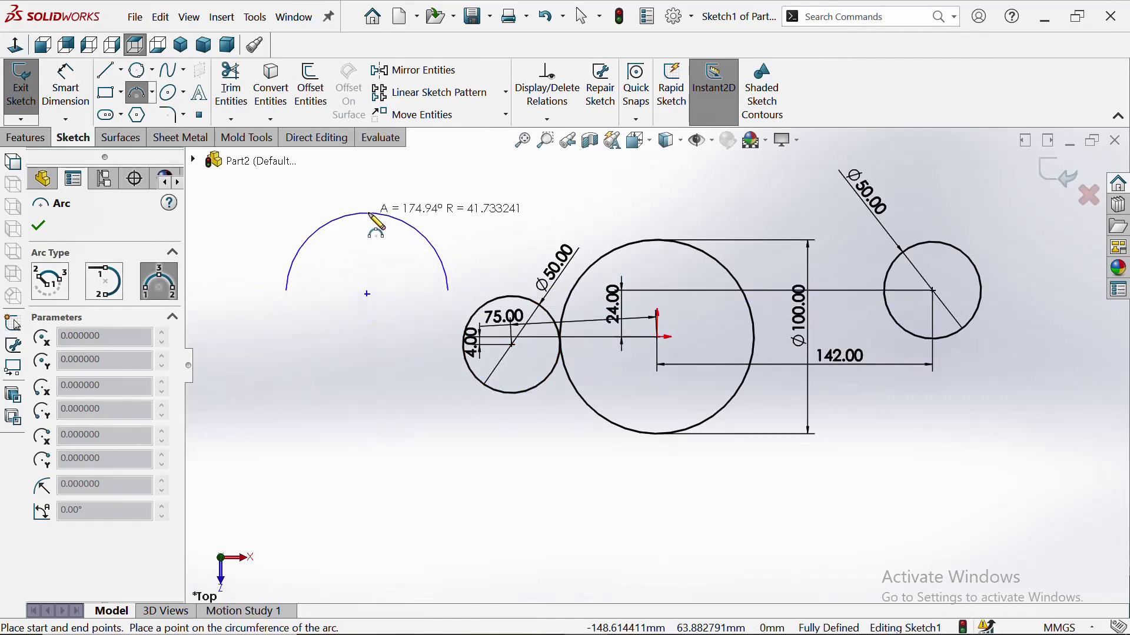
left_click(371, 251)
right_click(419, 206)
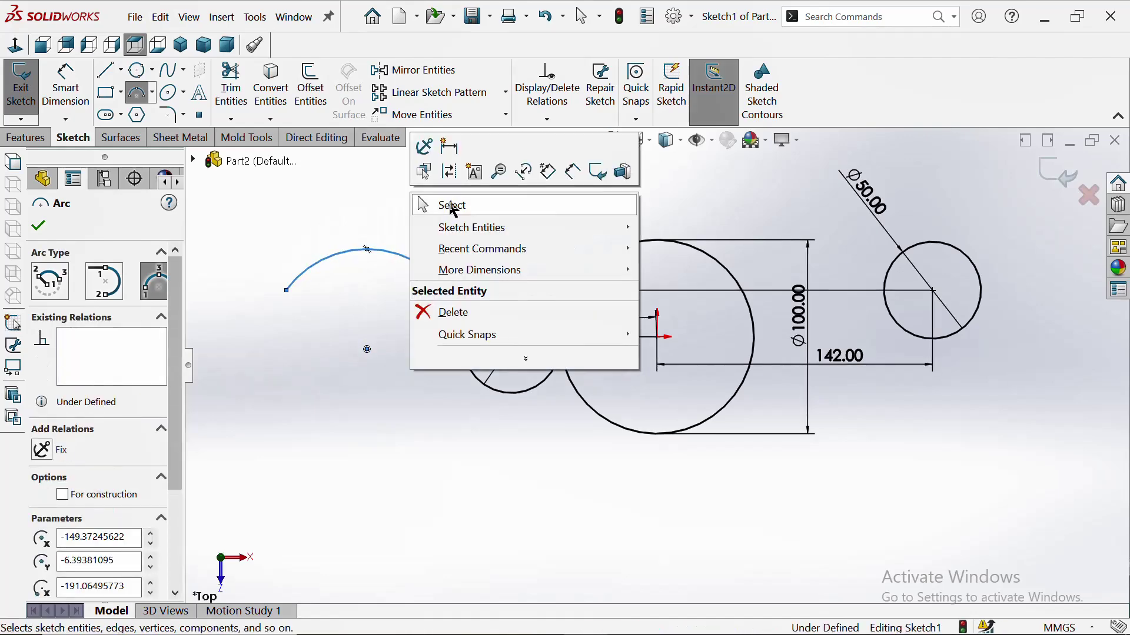
left_click(424, 193)
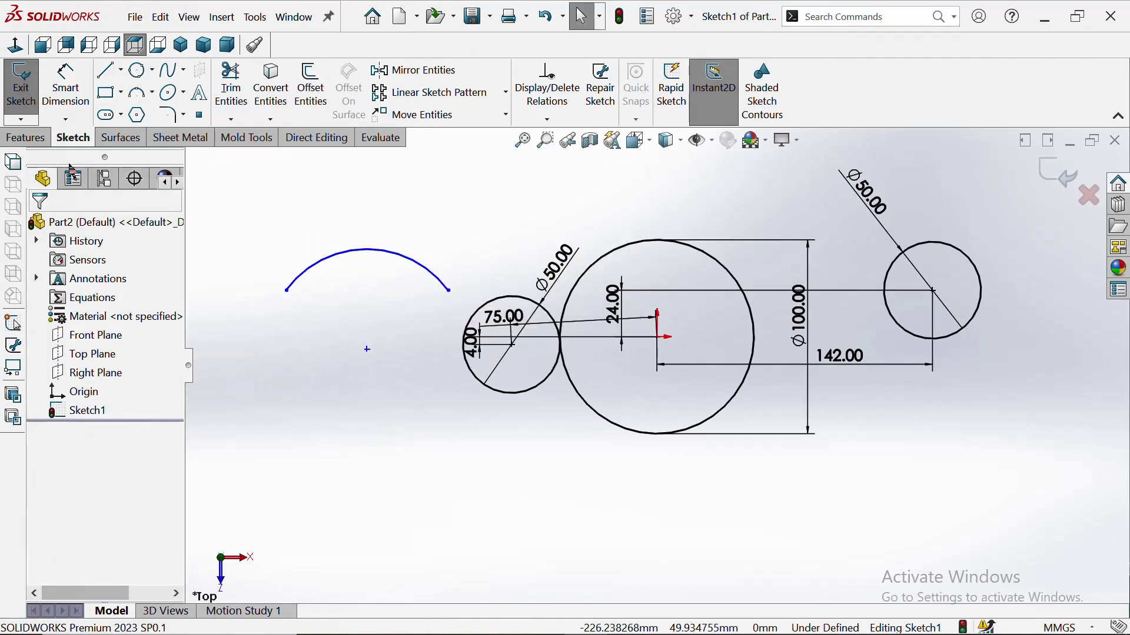
Dimension the arc's radius to 50 mm
left_click(66, 88)
left_click(398, 253)
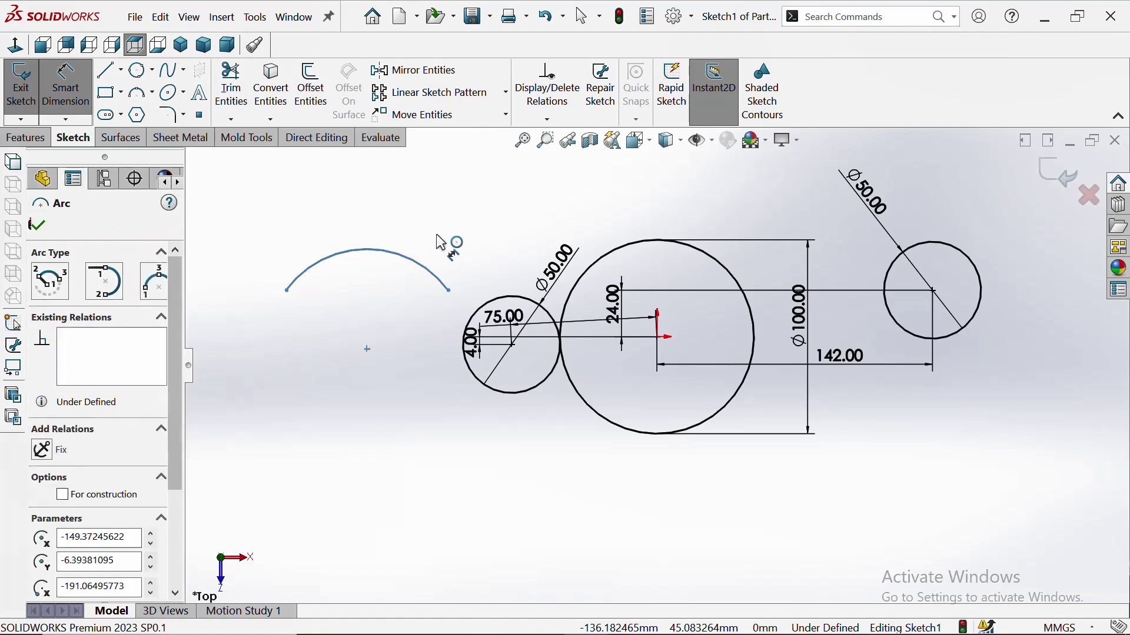
left_click(462, 223)
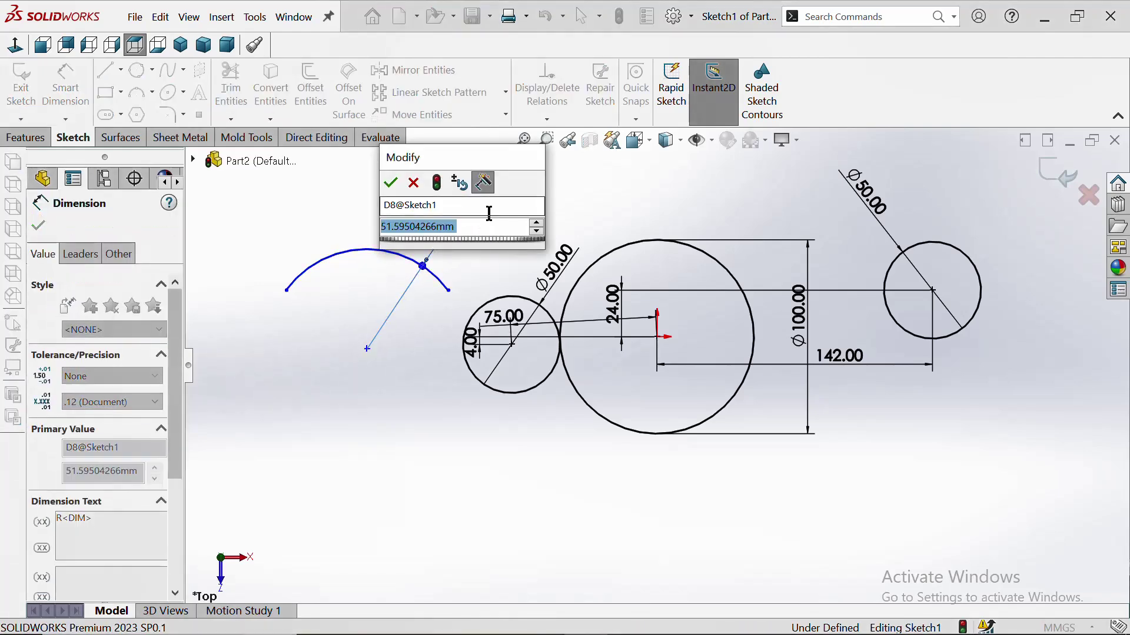
type("50")
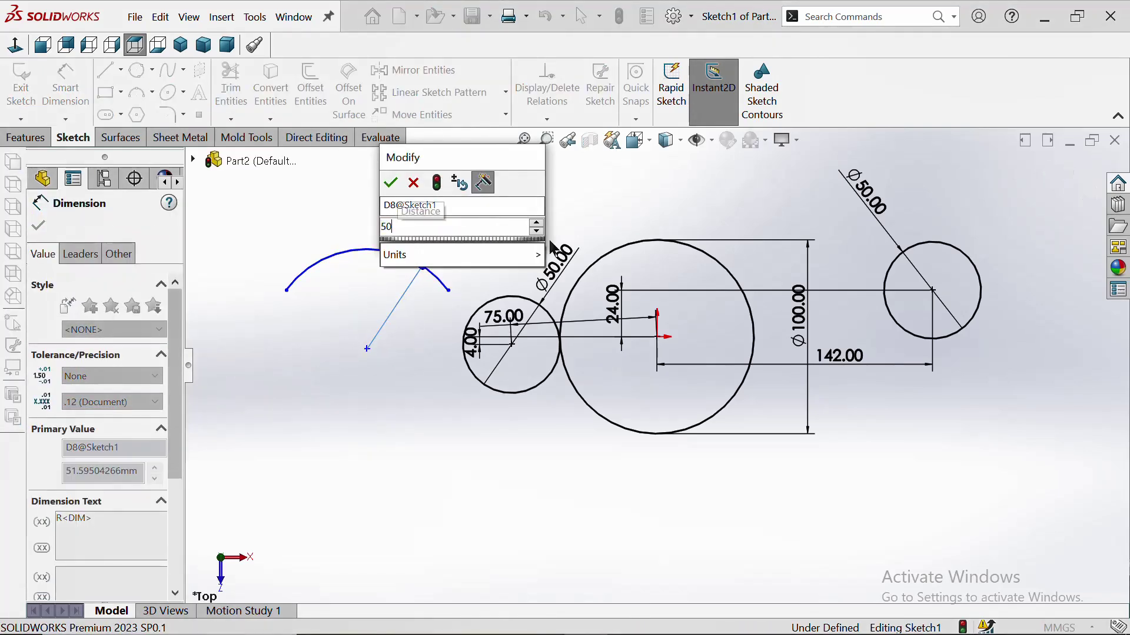
key("Escape")
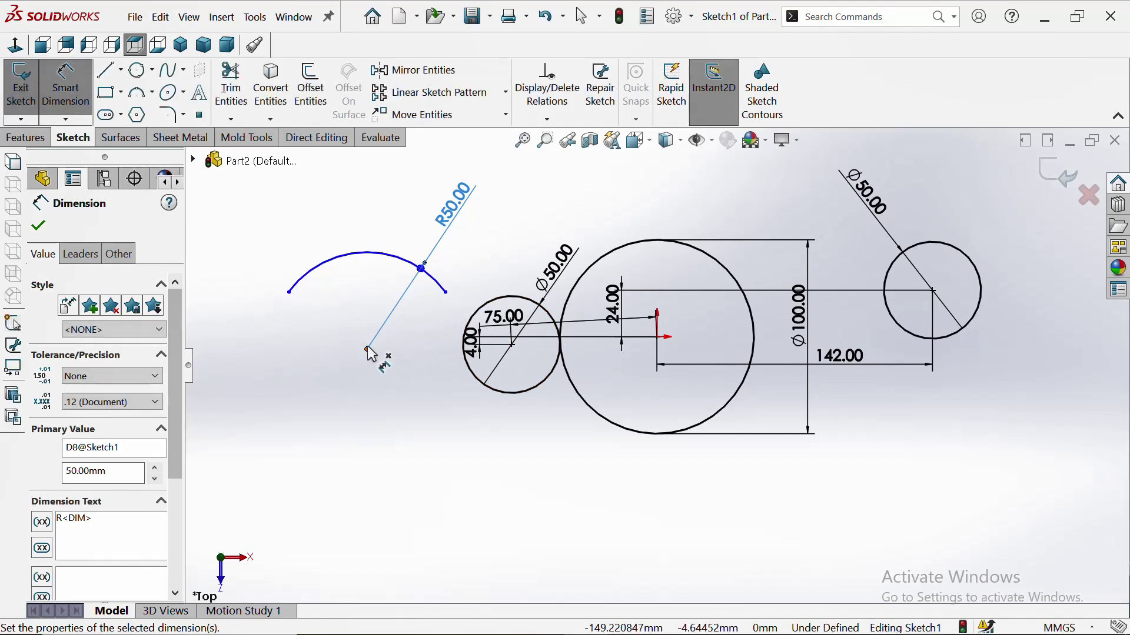
Set the arc centre's horizontal distance from the origin to 150 mm
left_click(368, 350)
left_click(660, 338)
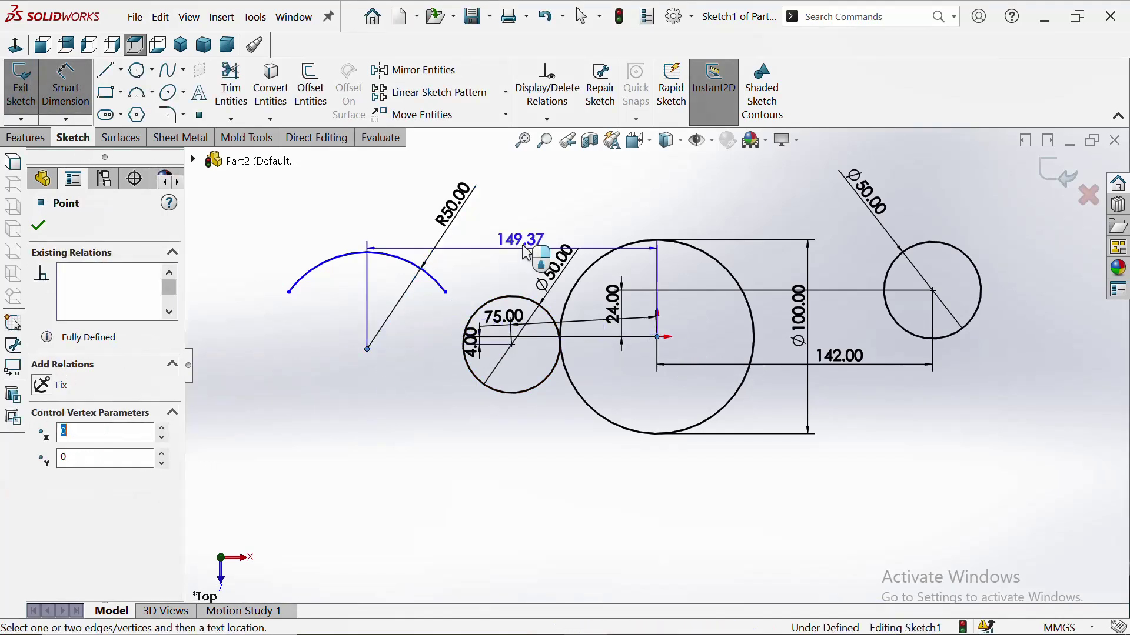
left_click(532, 241)
type("1")
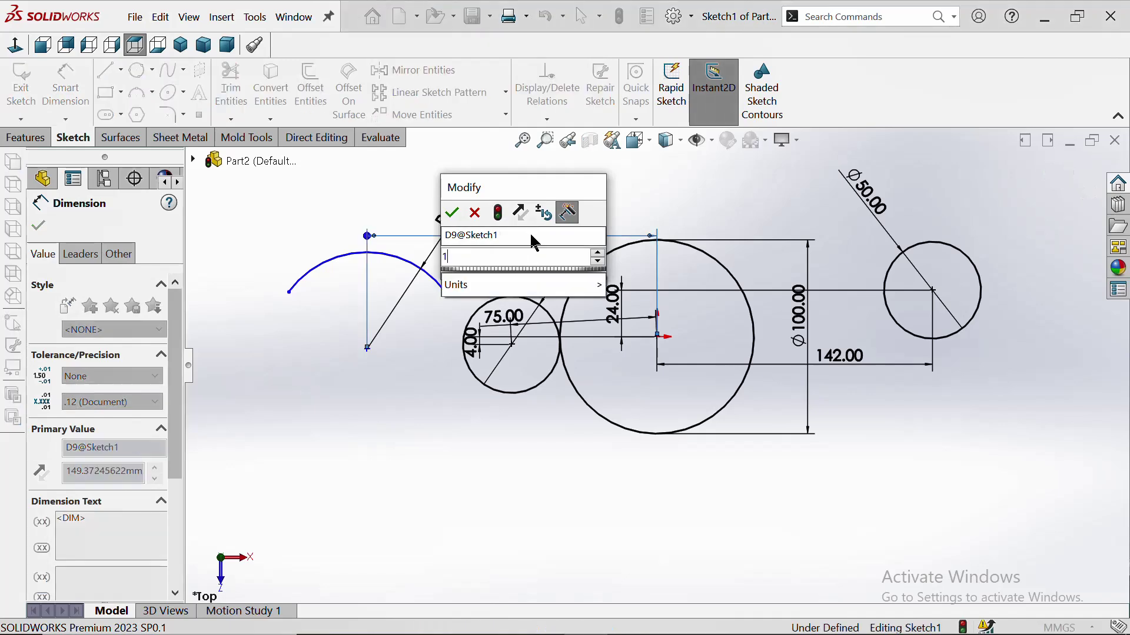
type("50")
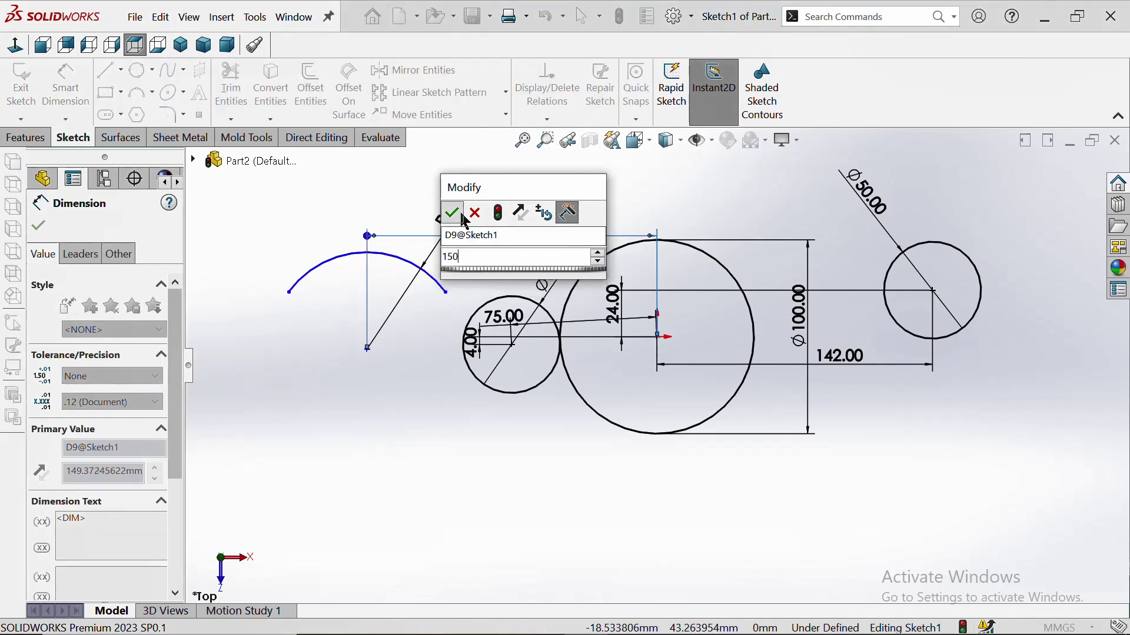
left_click(458, 217)
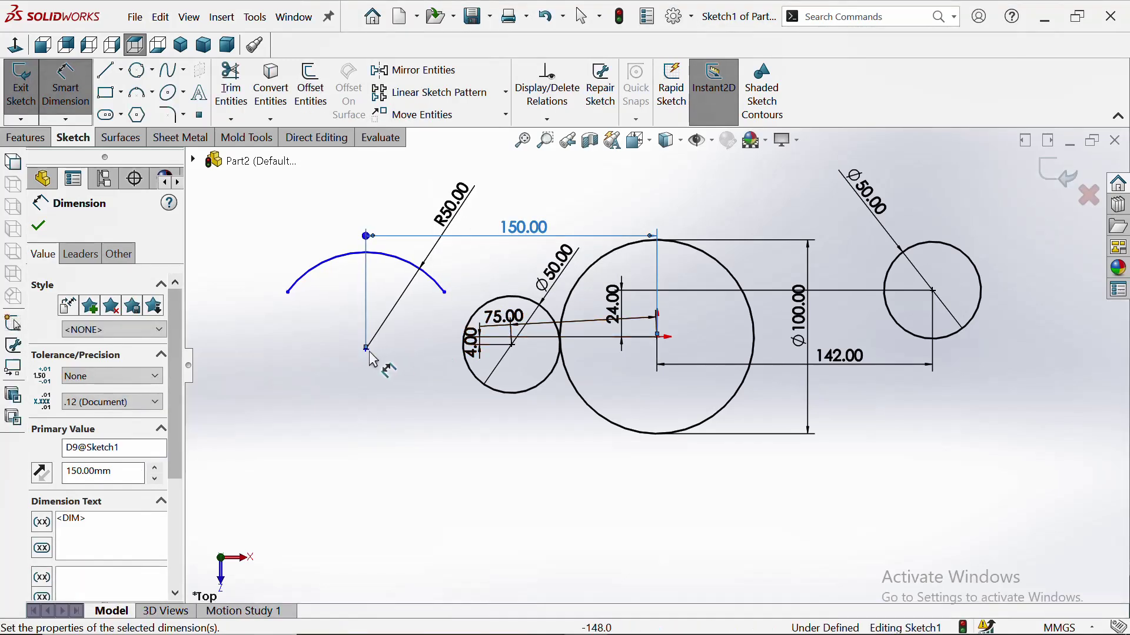
left_click(659, 312)
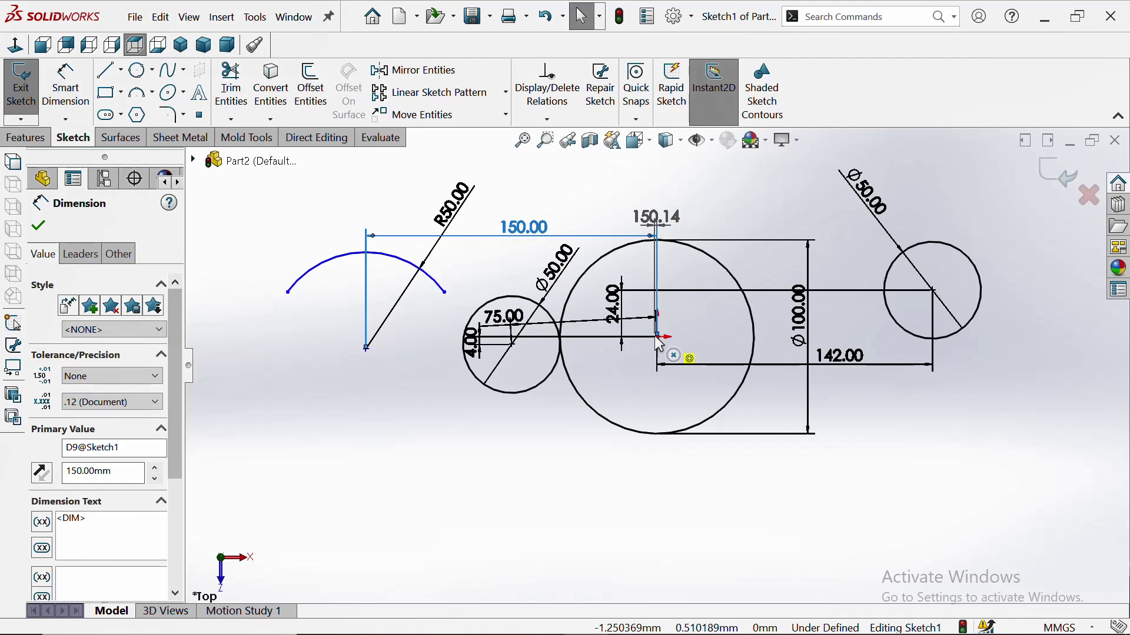
key("Escape")
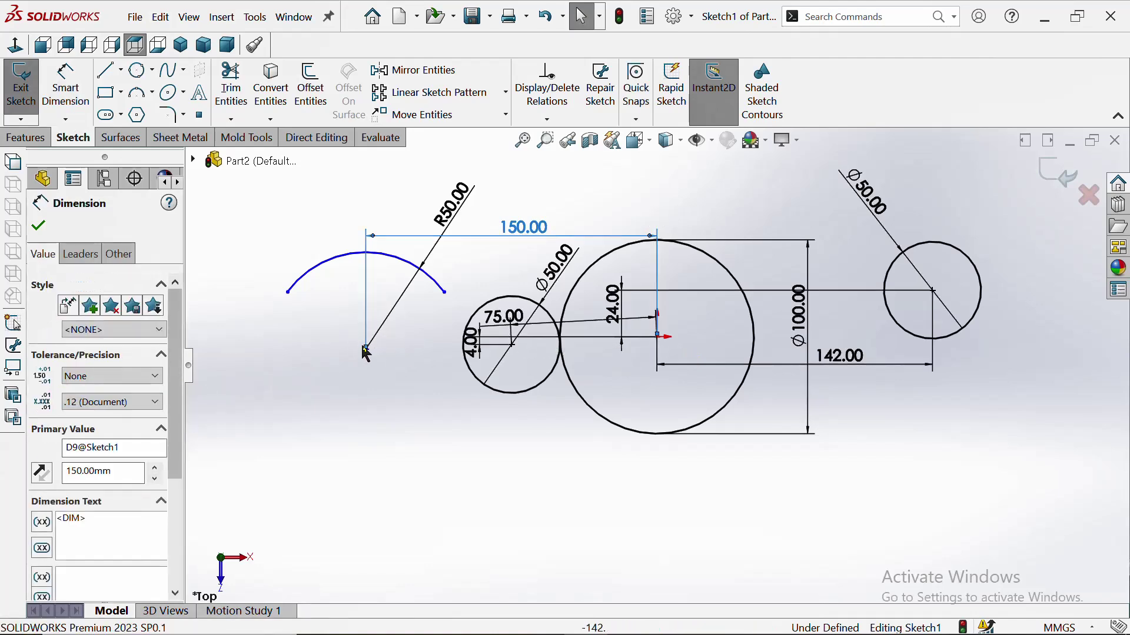
left_click(66, 88)
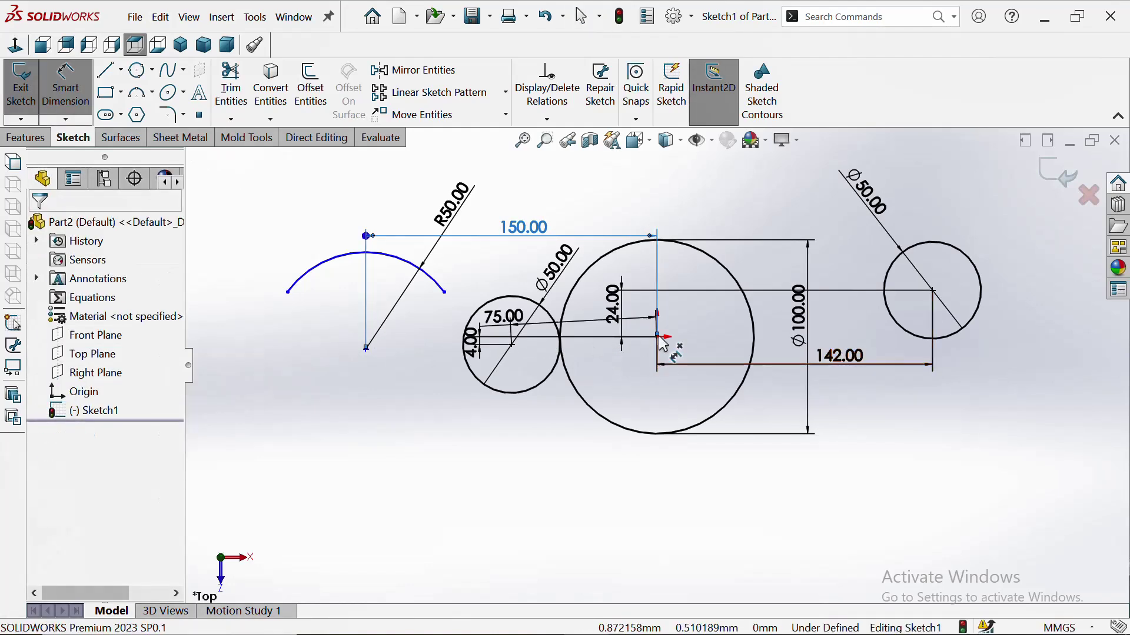
Add an 8 mm vertical dimension between the origin and the arc's centre
key("Escape")
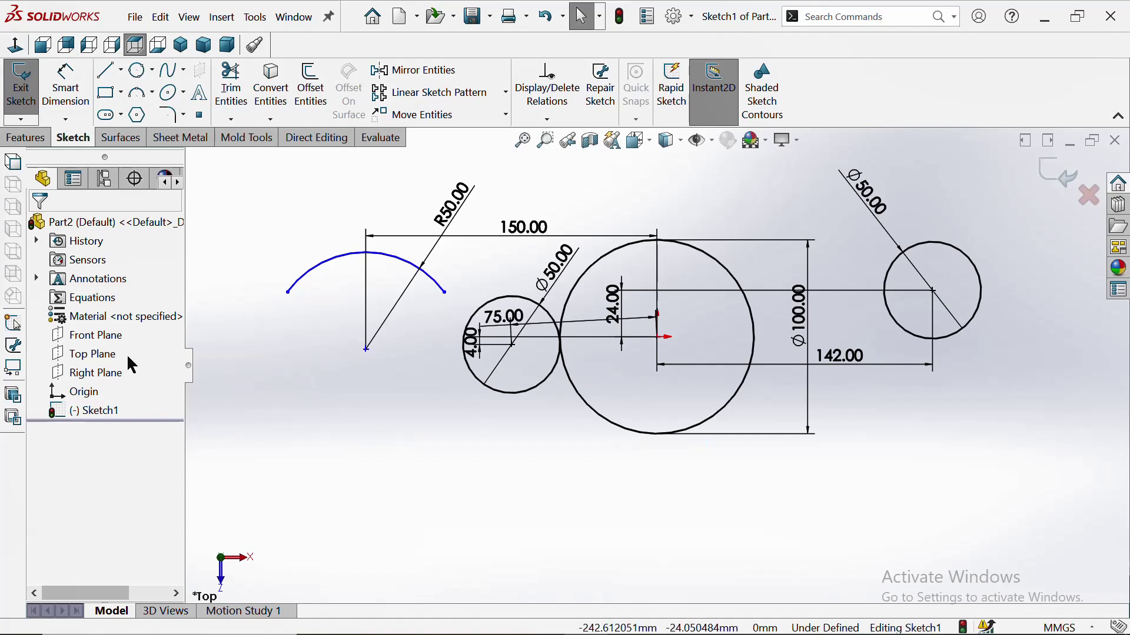
left_click(80, 119)
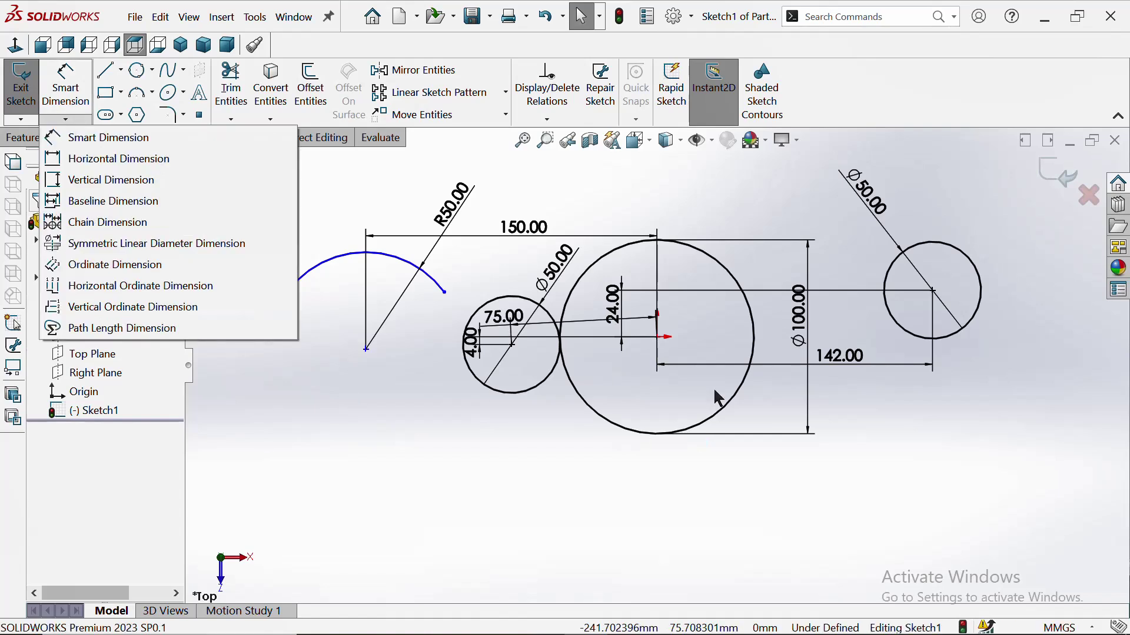
left_click(355, 483)
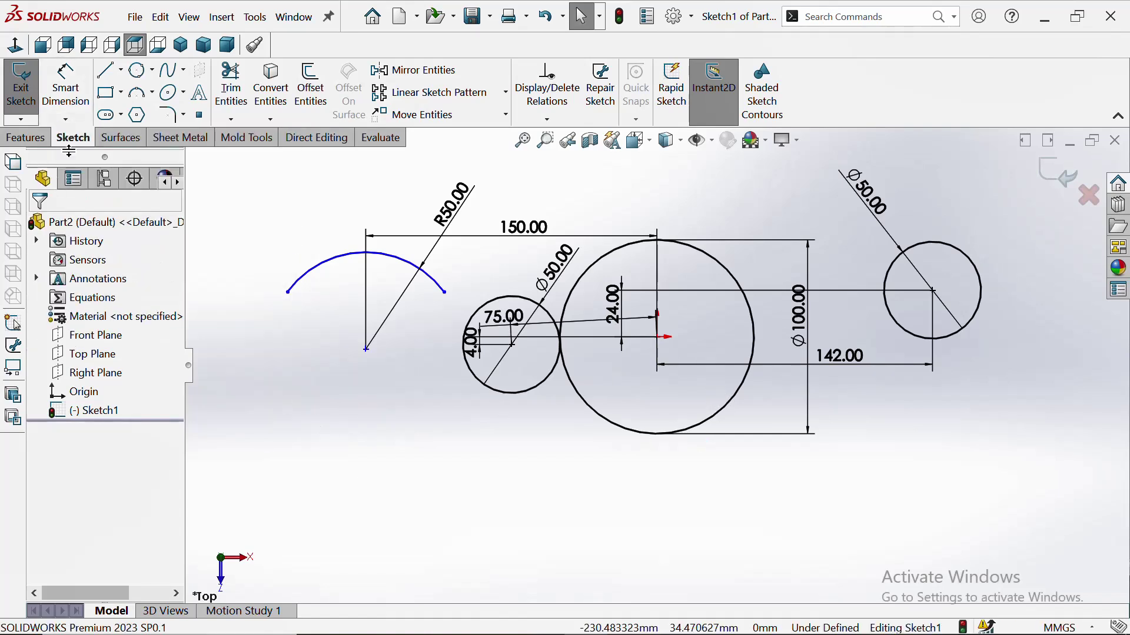
left_click(65, 88)
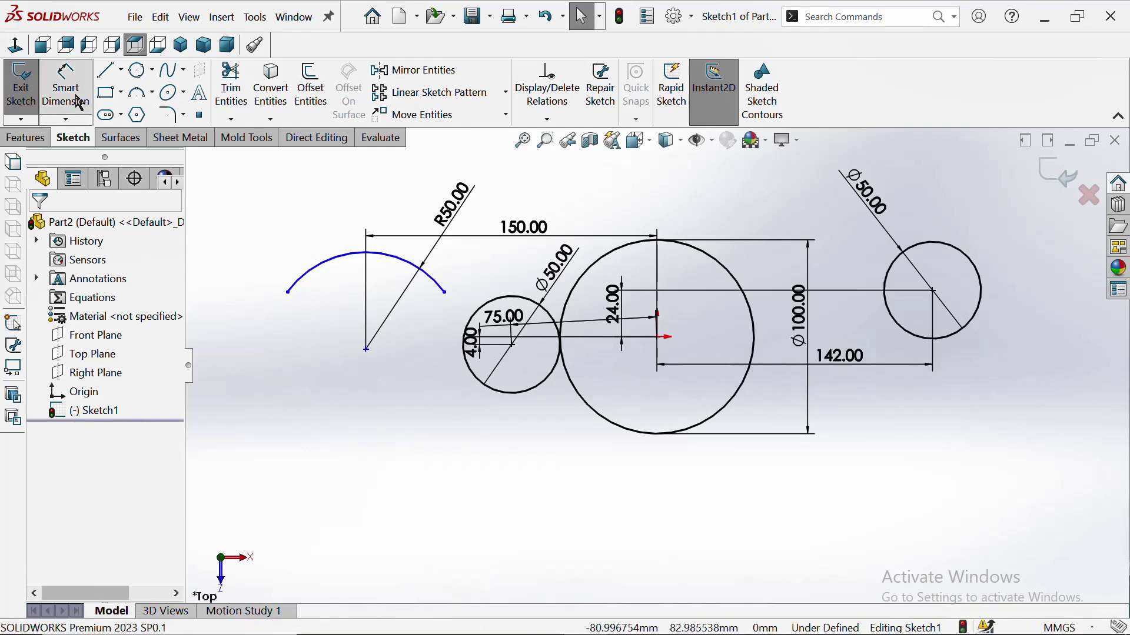
left_click(659, 339)
left_click(366, 350)
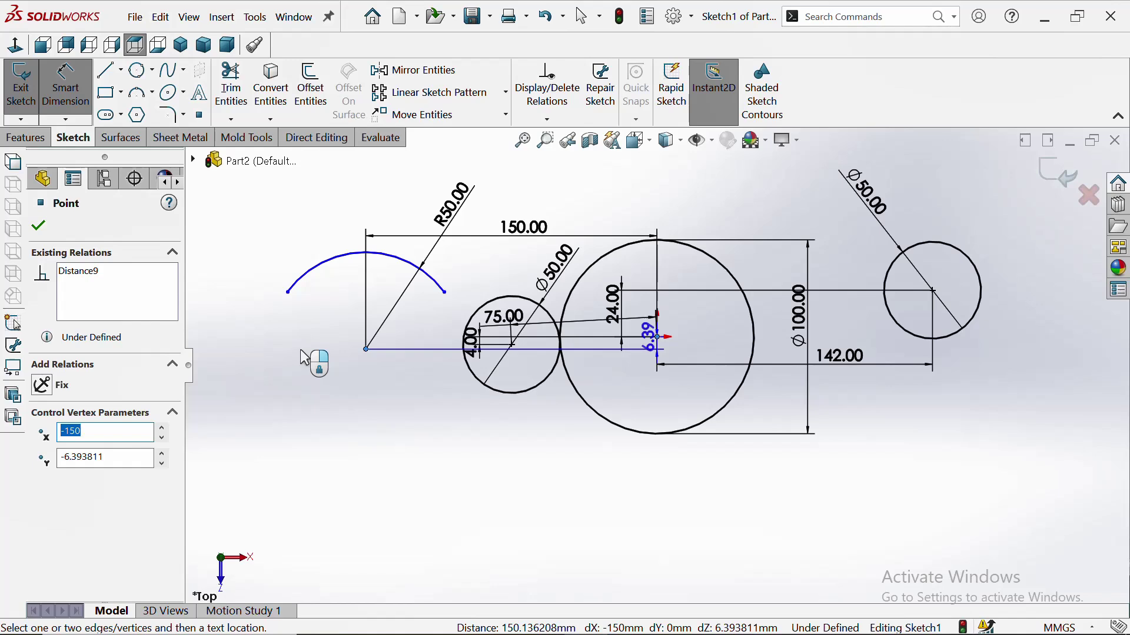
left_click(304, 359)
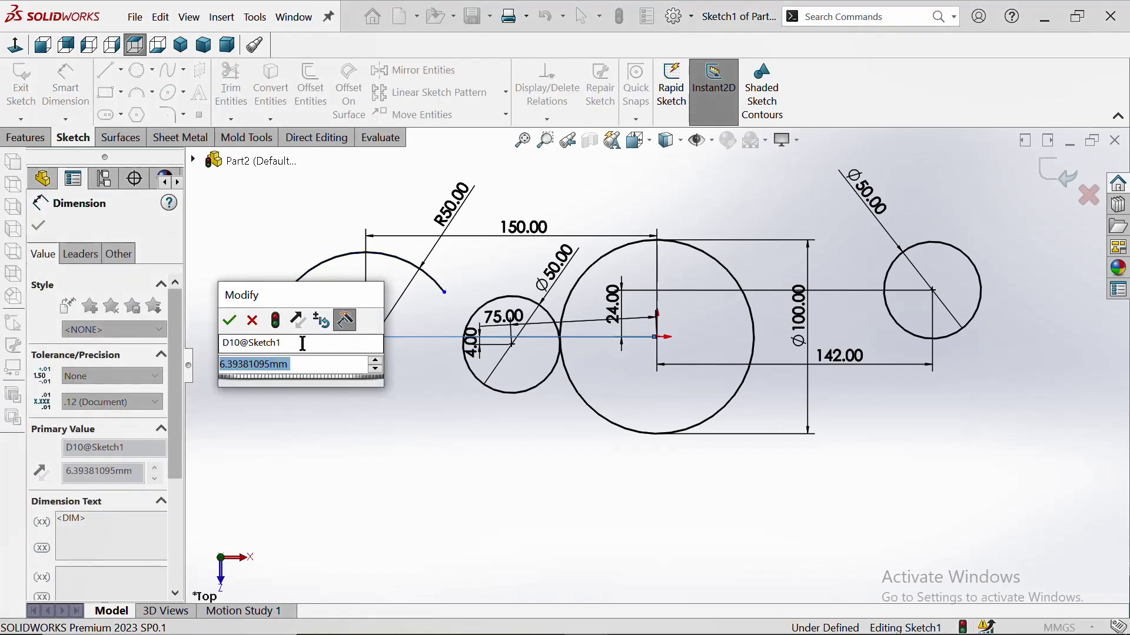
type("8")
left_click(231, 321)
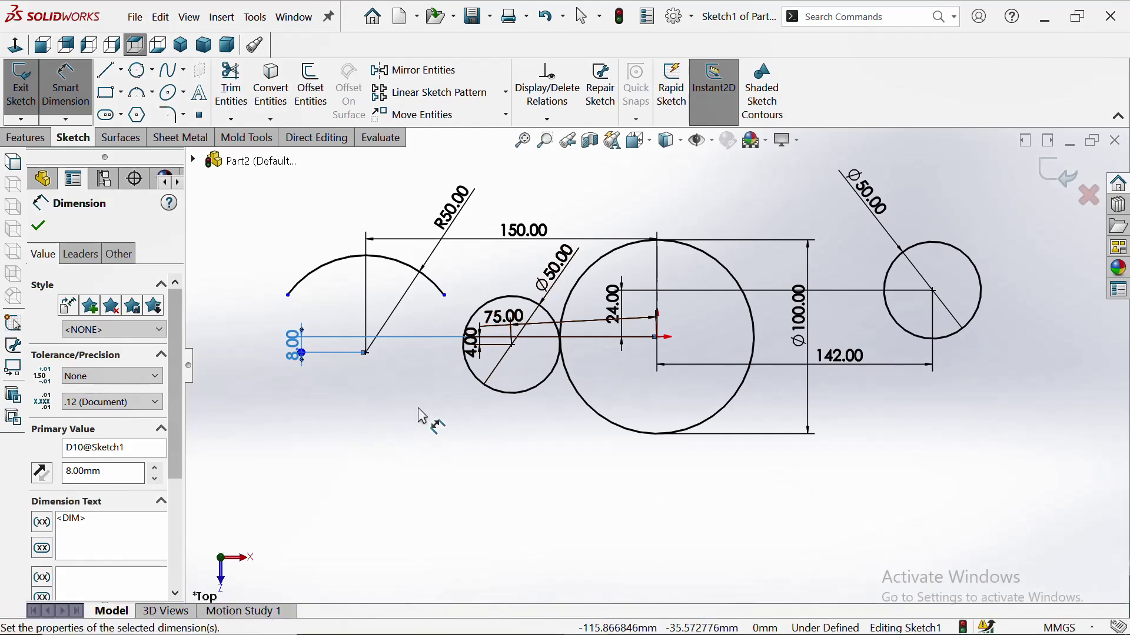
right_click(462, 460)
left_click(532, 495)
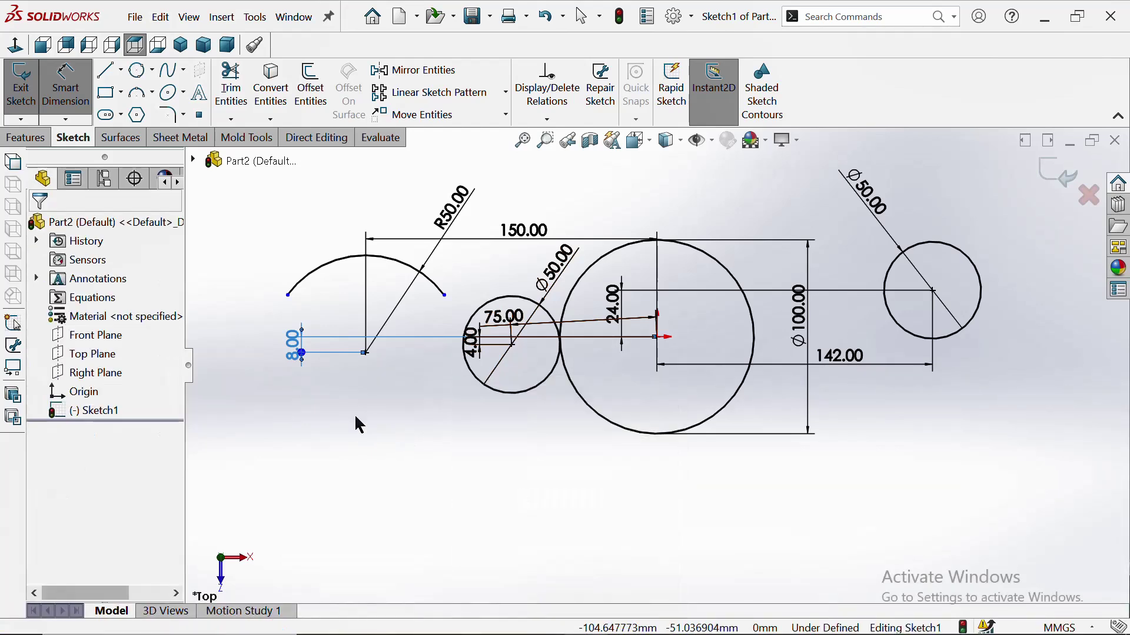
Apply a Horizontal relation to the arc's two endpoints
left_click(445, 295)
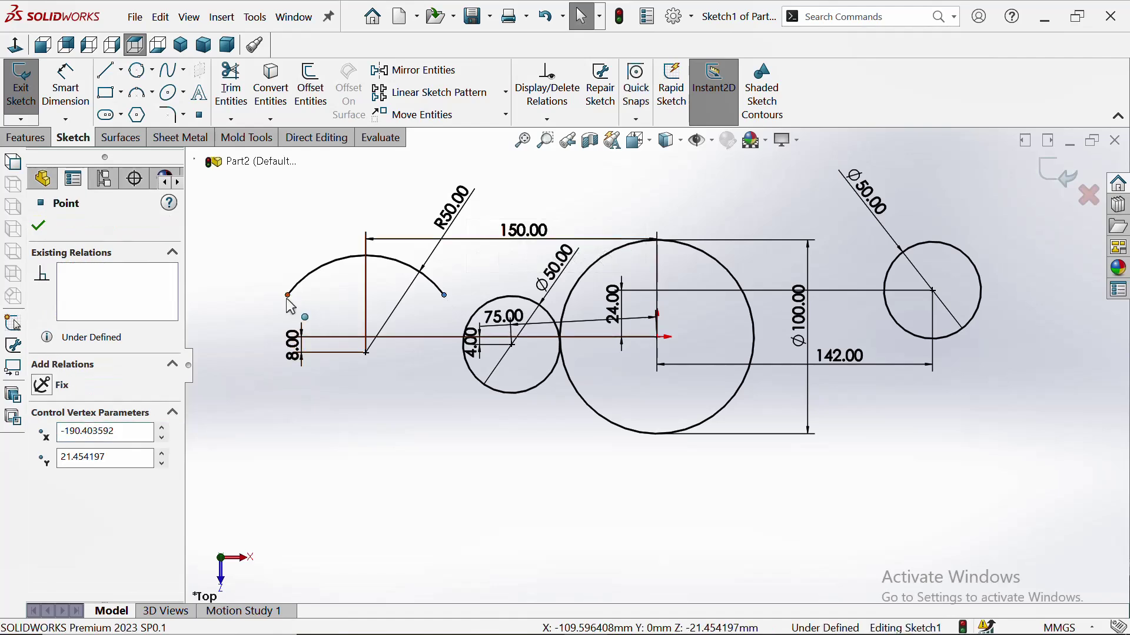
left_click(288, 296, "ctrl")
left_click(325, 250)
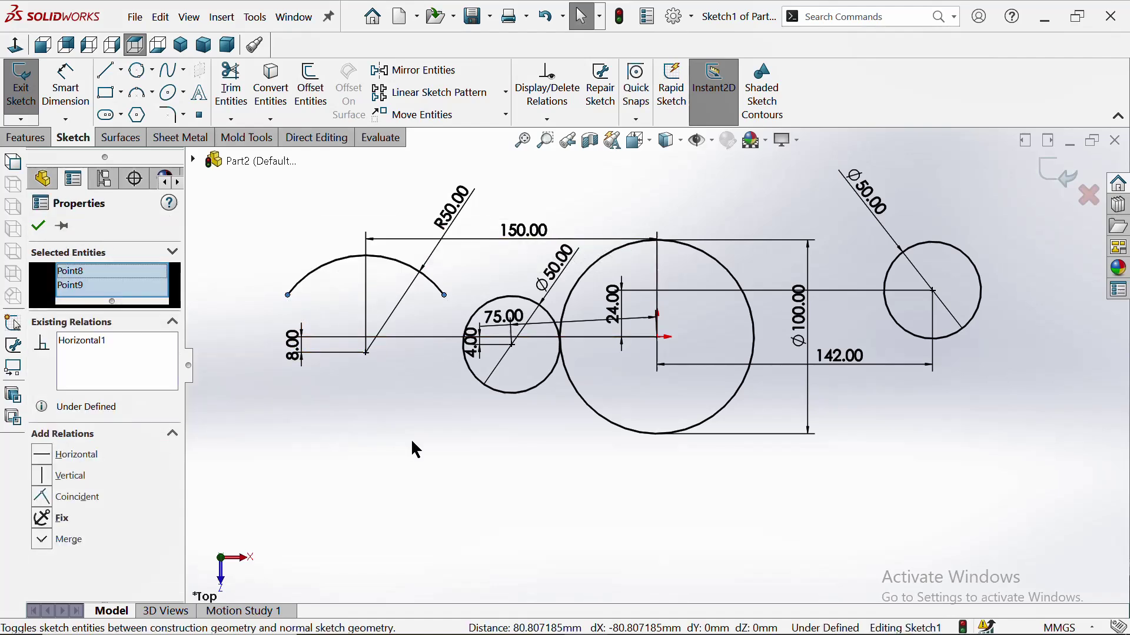
left_click(424, 488)
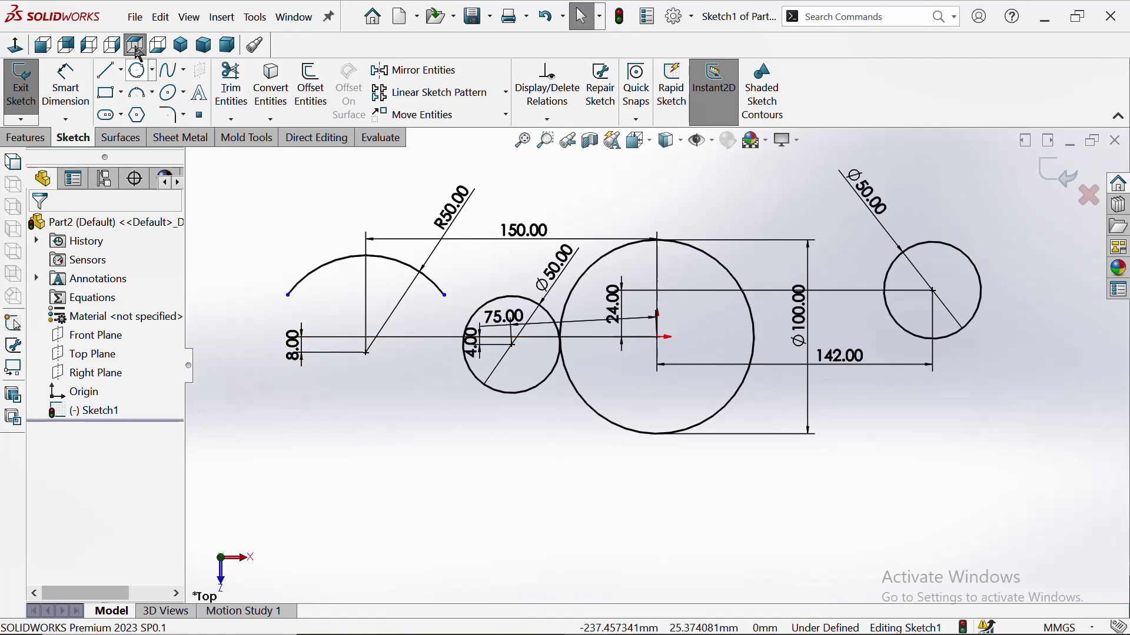
Dimension the arc's right endpoint 110 mm horizontally from the origin
left_click(65, 86)
left_click(446, 297)
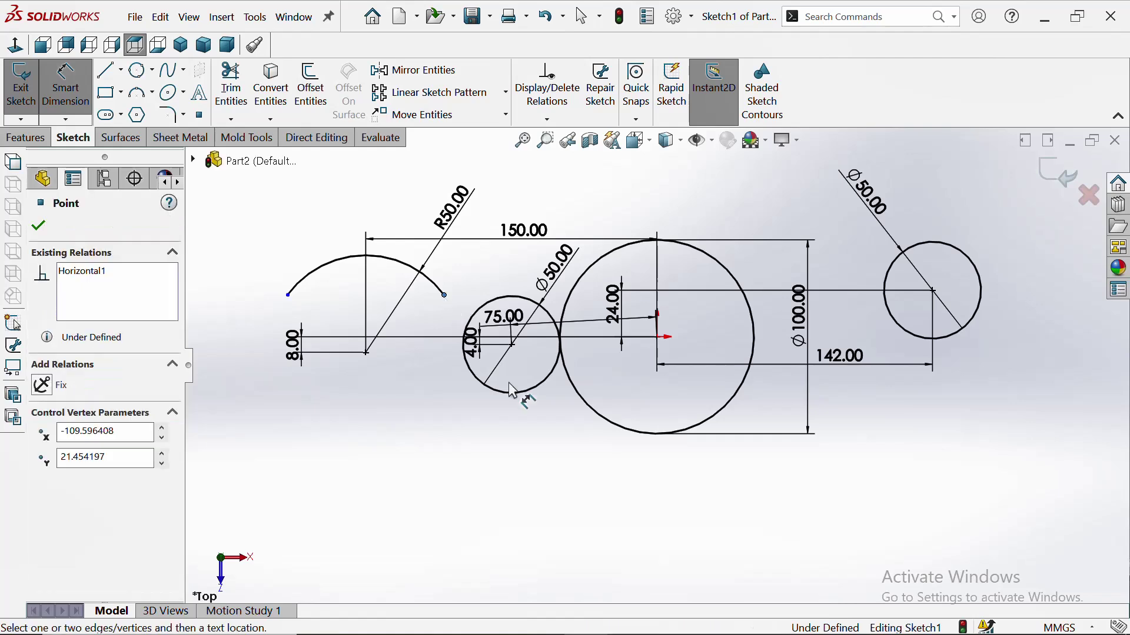
left_click(659, 339)
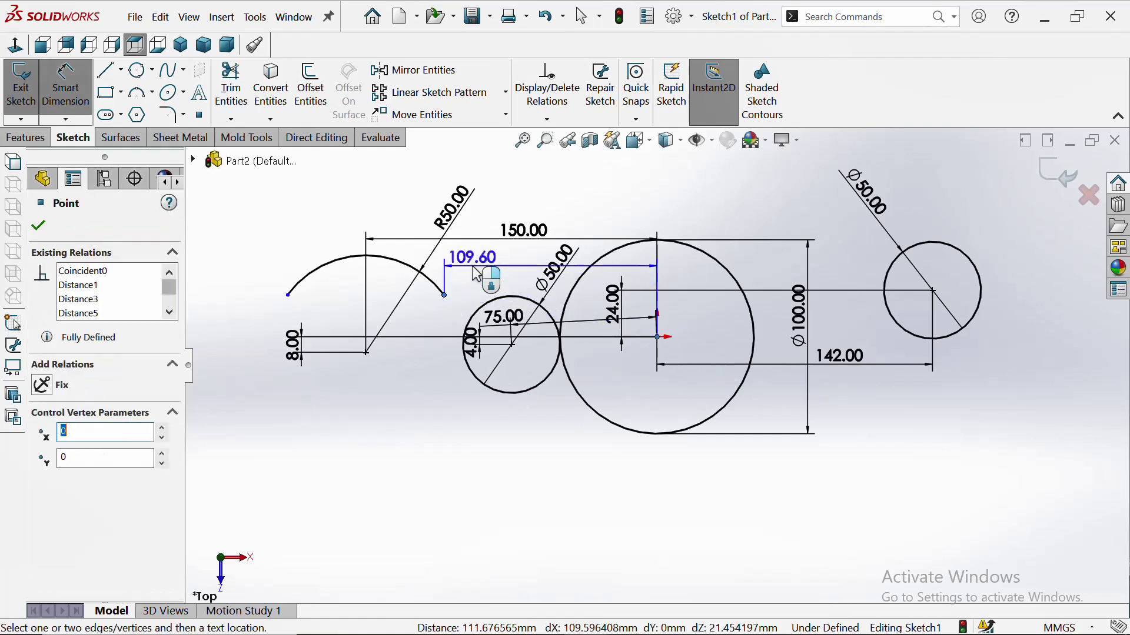
left_click(512, 259)
type("11")
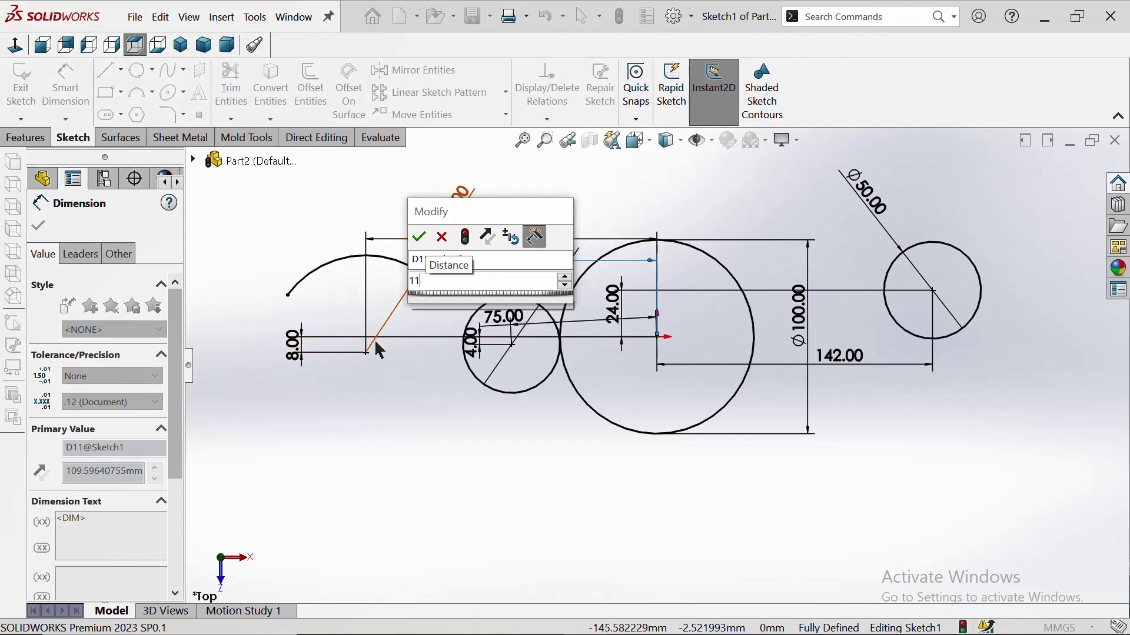
key("Return")
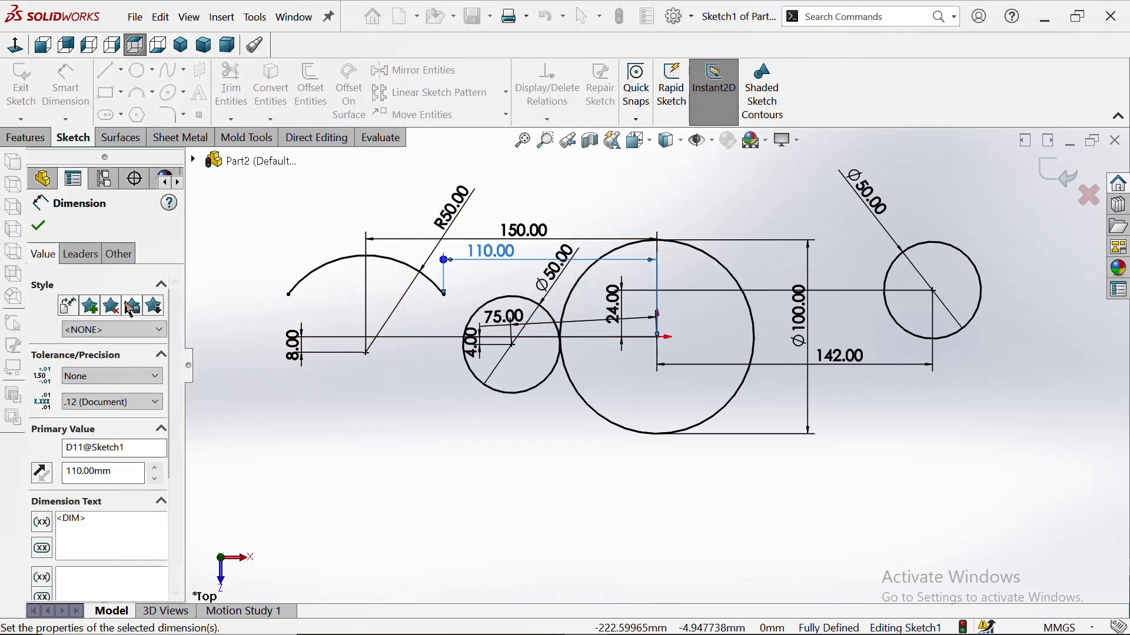
left_click(39, 226)
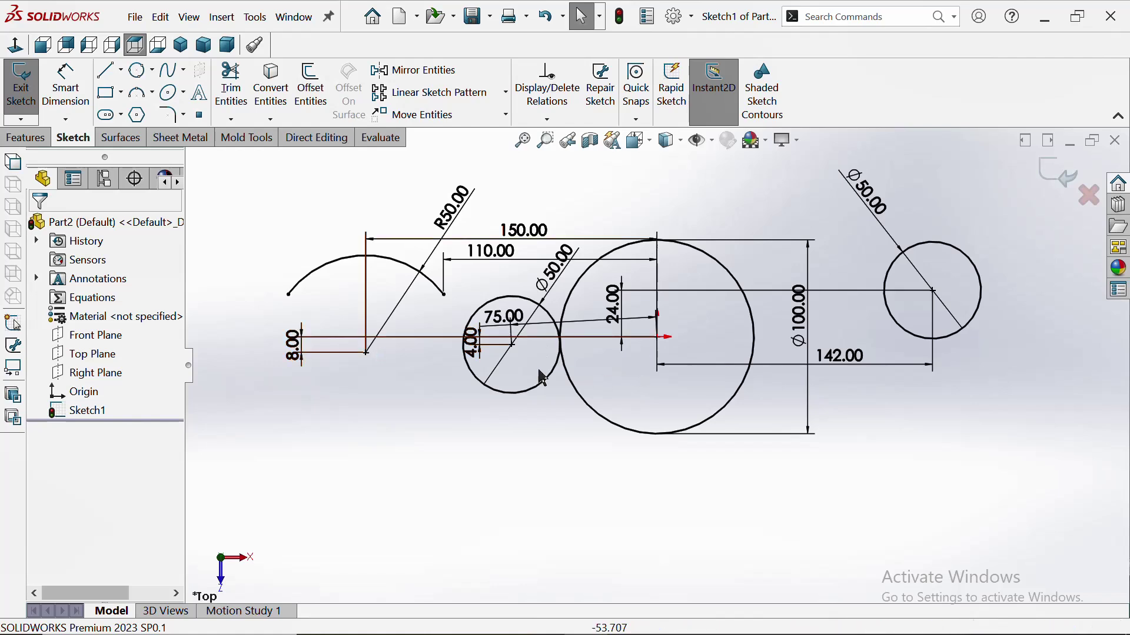
left_click(156, 93)
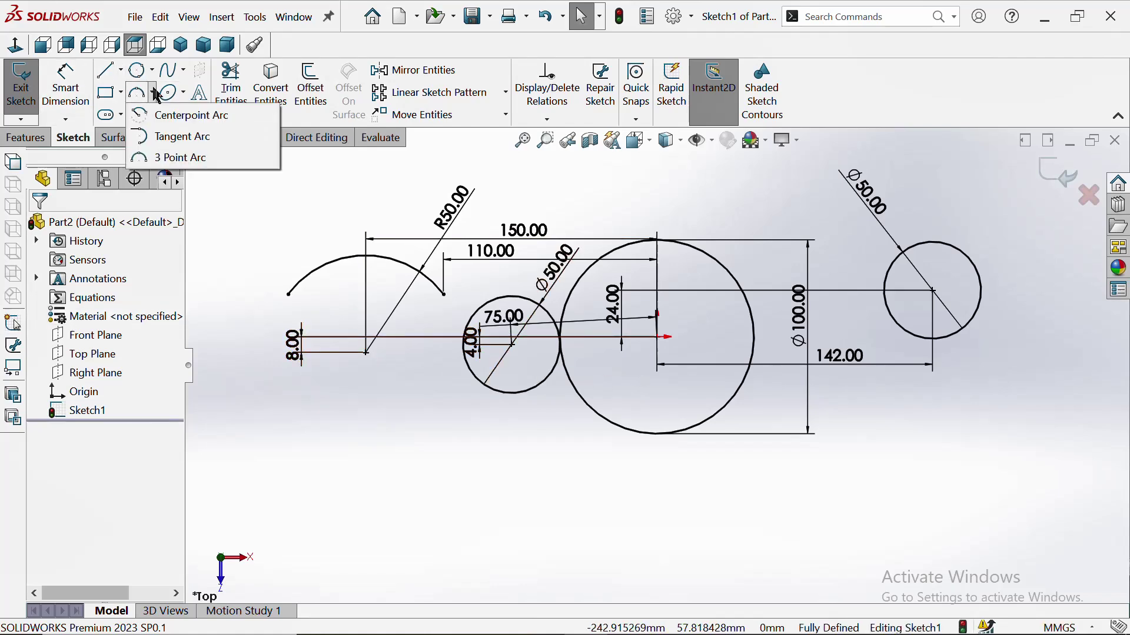
left_click(181, 143)
left_click(421, 461)
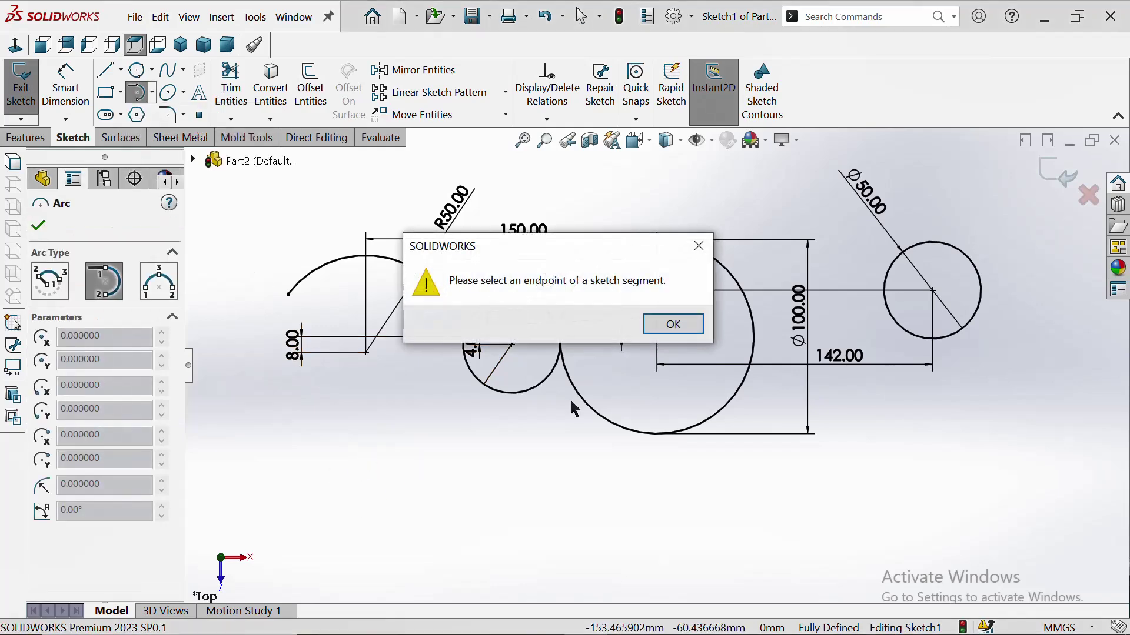
left_click(695, 250)
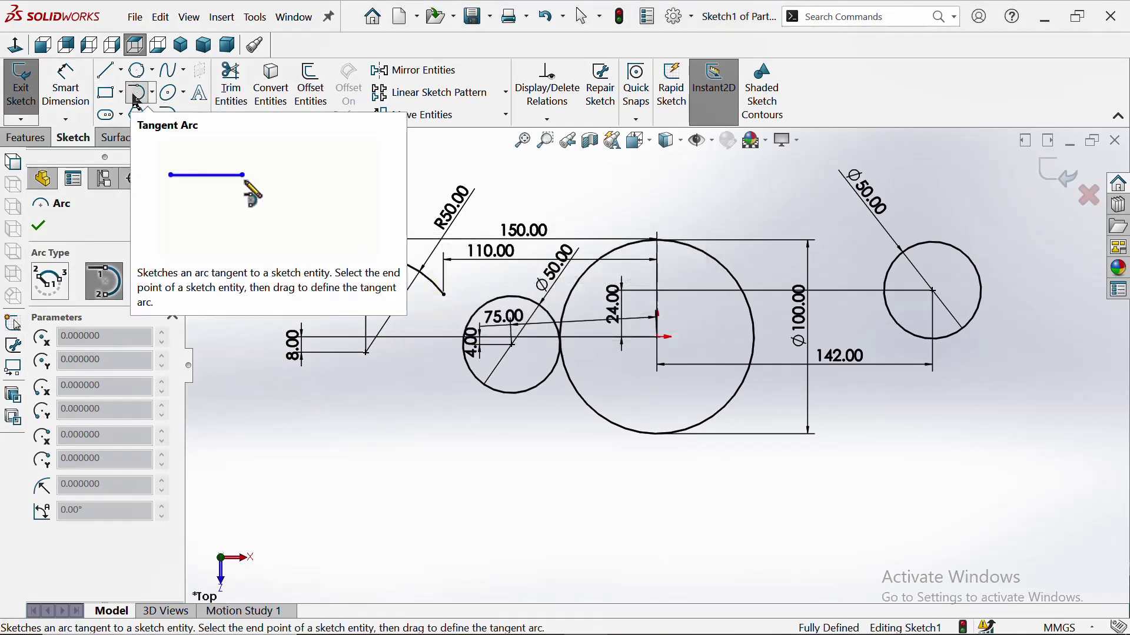
left_click(440, 486)
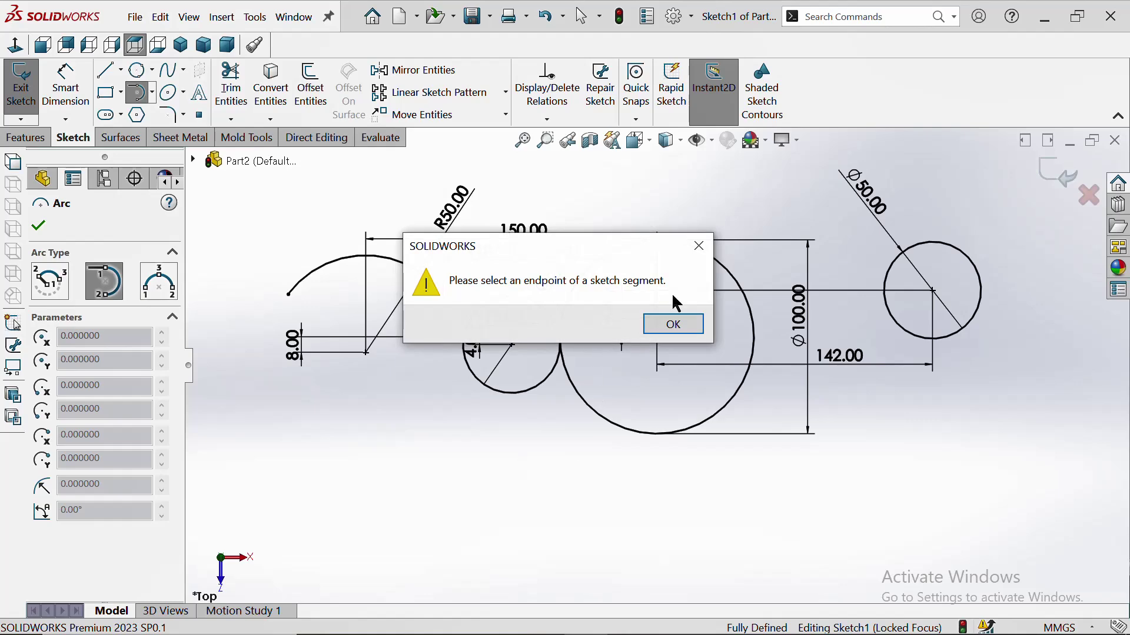
left_click(700, 247)
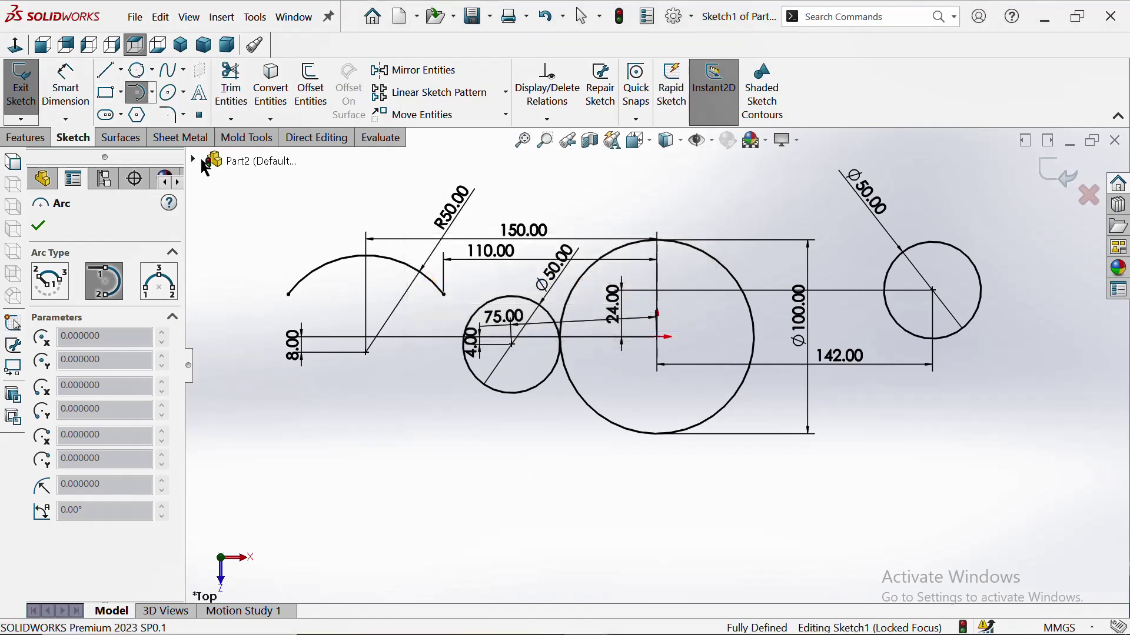
left_click(109, 70)
Draw a horizontal line below the circles and end the line chain
left_click(439, 489)
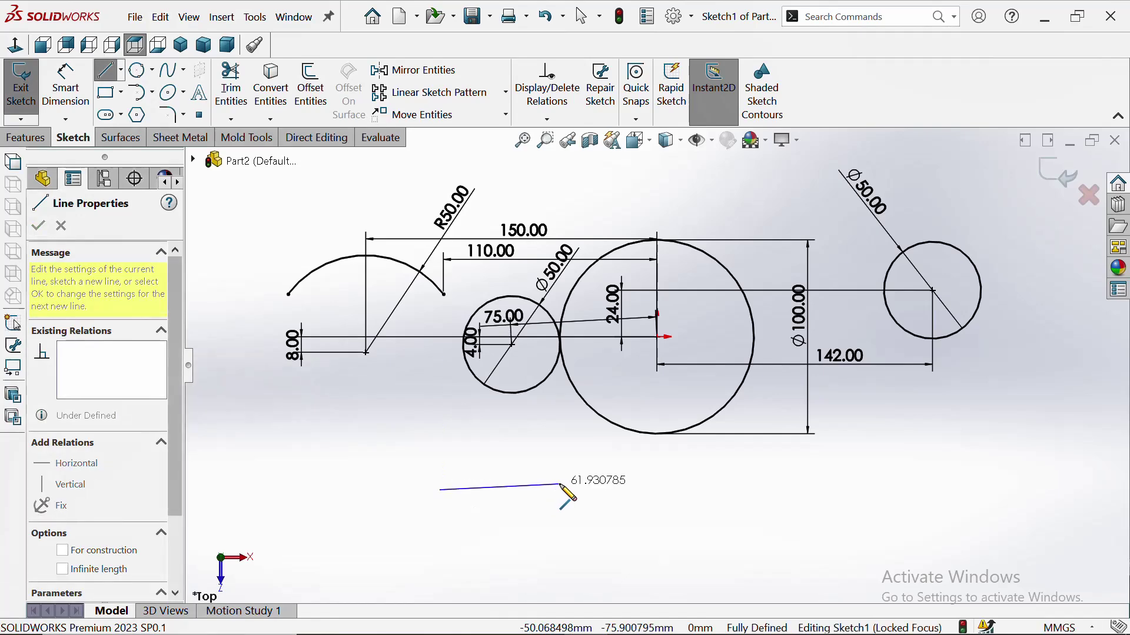
left_click(568, 489)
right_click(506, 418)
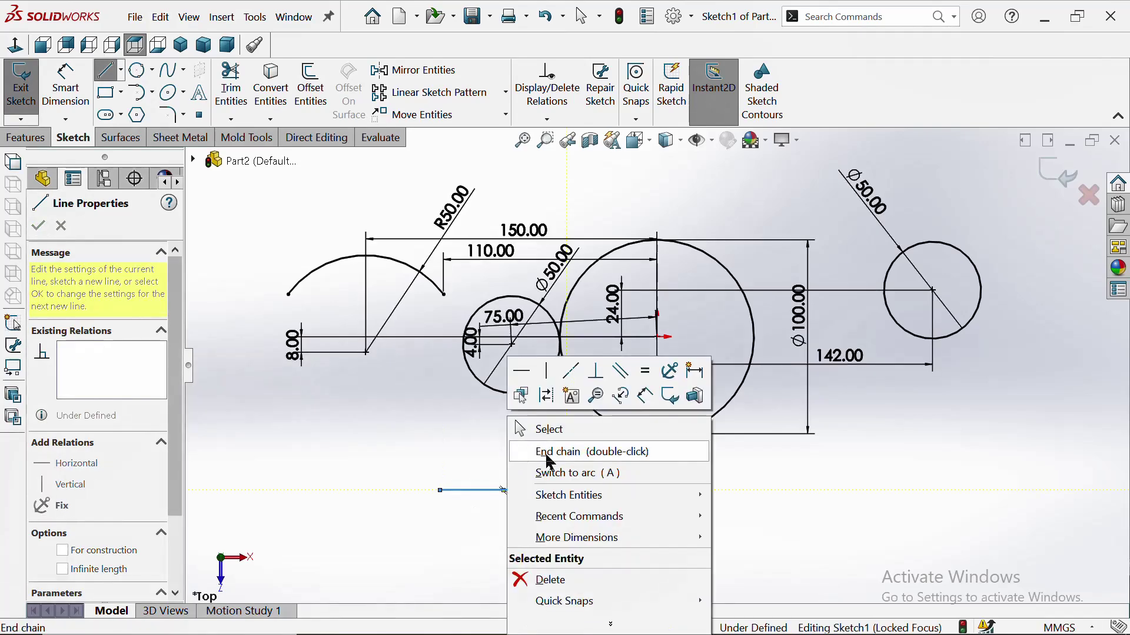
left_click(523, 429)
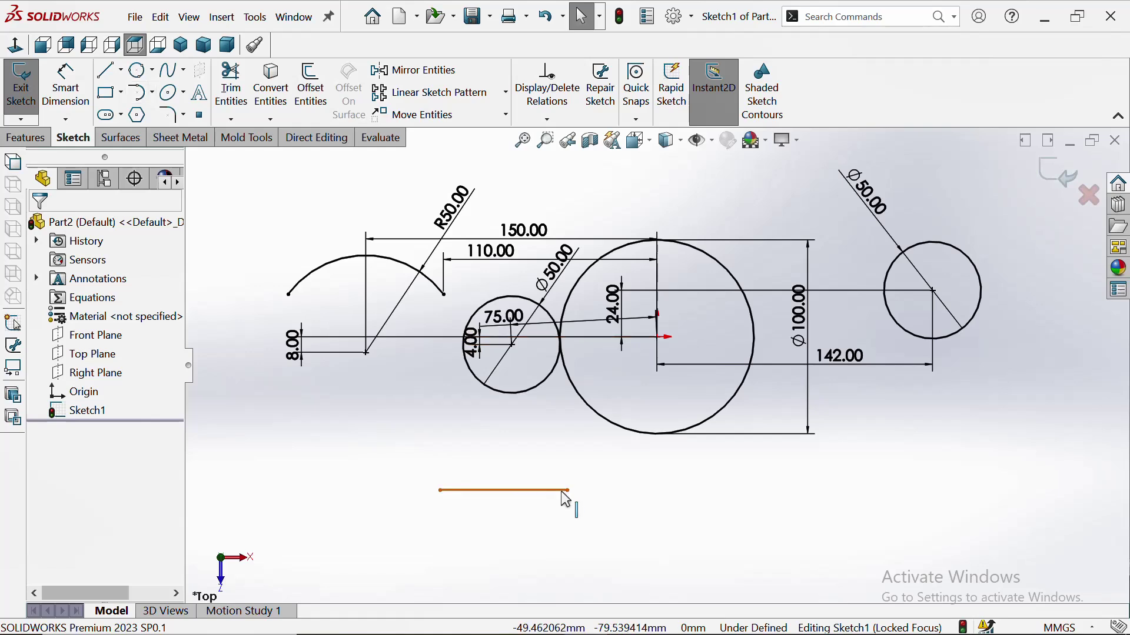
Add a tangent arc from the line's right end, curving down and dragged round into a hook
left_click(149, 95)
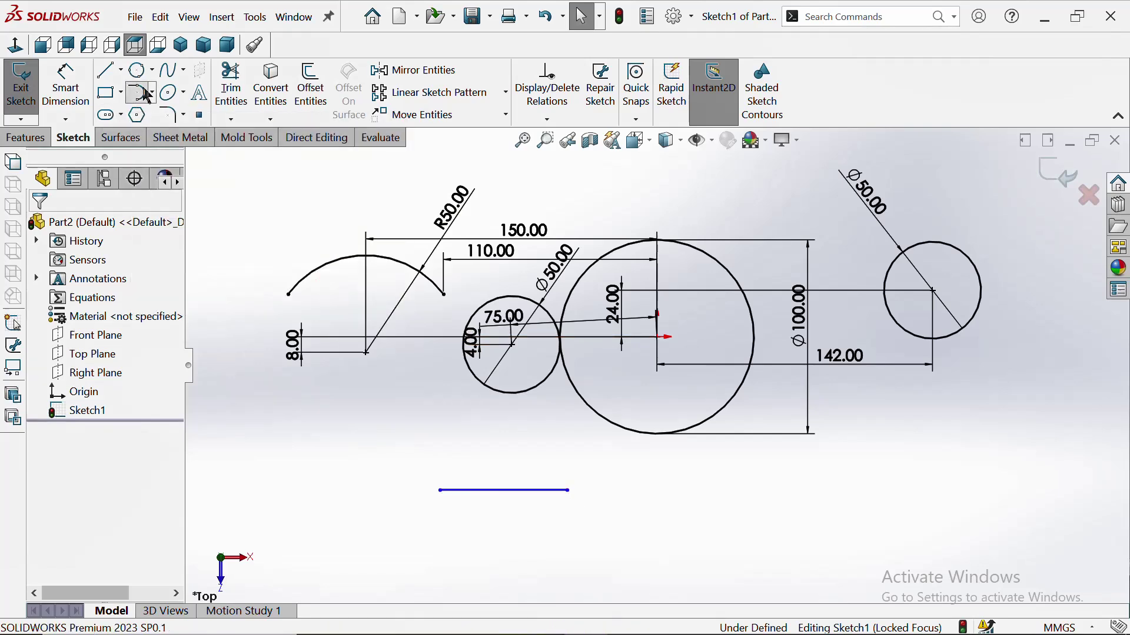
left_click(567, 490)
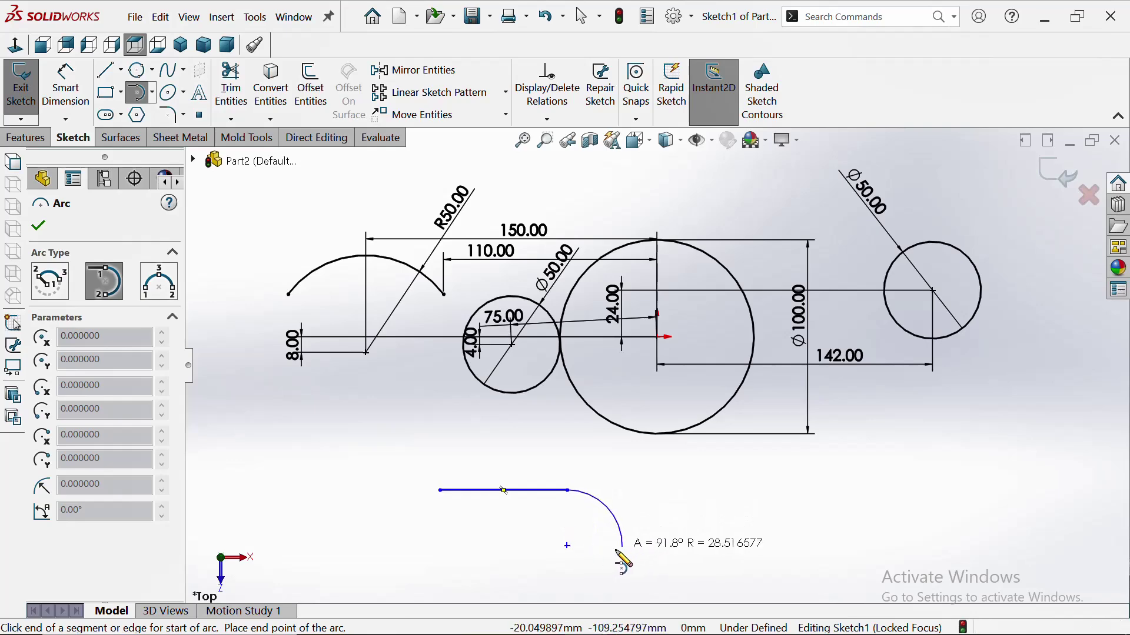
left_click(610, 555)
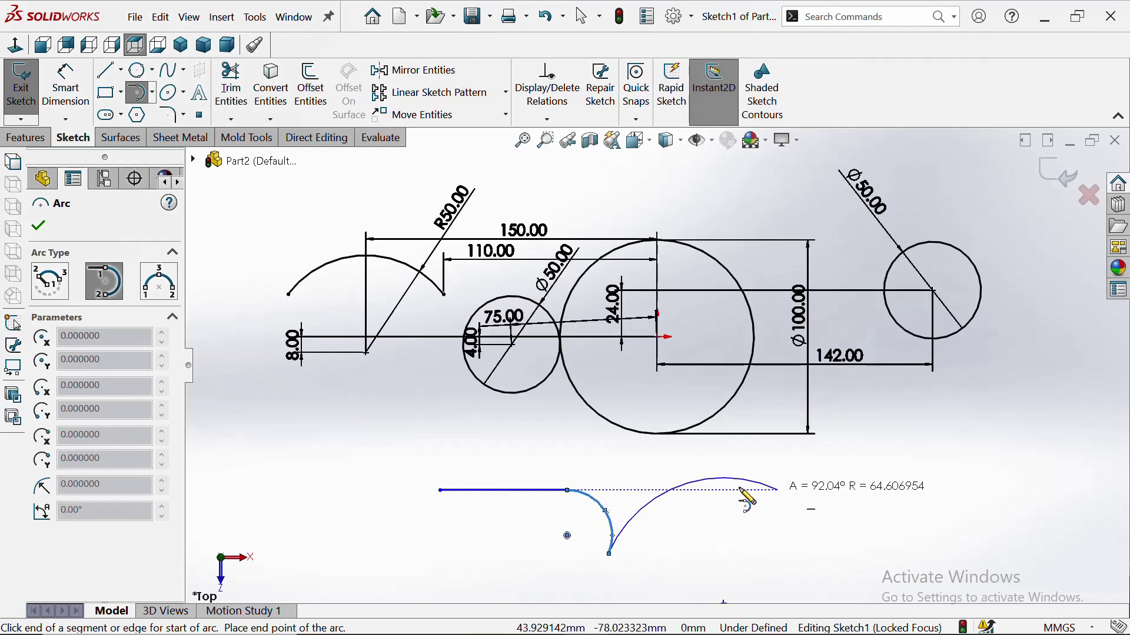
right_click(771, 465)
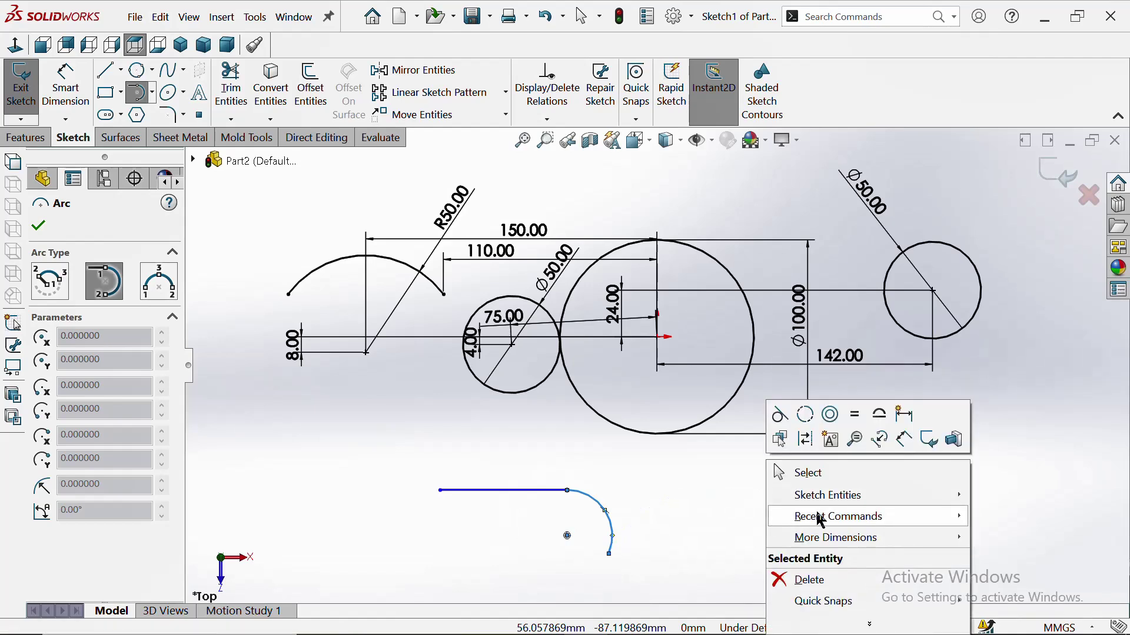
left_click(824, 472)
key("Escape")
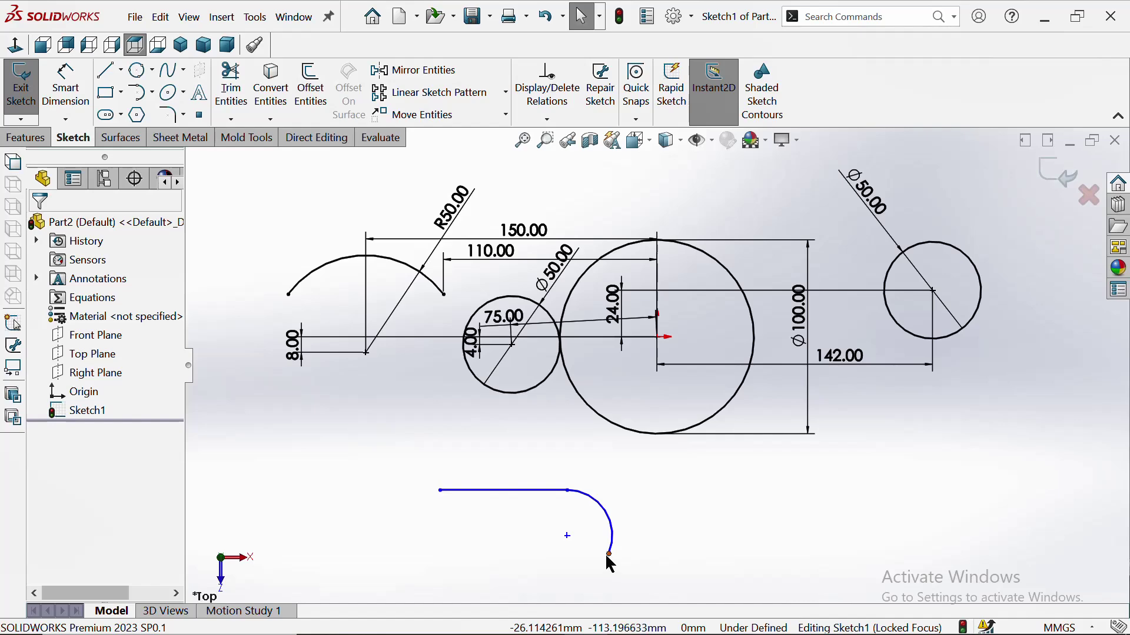
left_click_drag(609, 554, 568, 561)
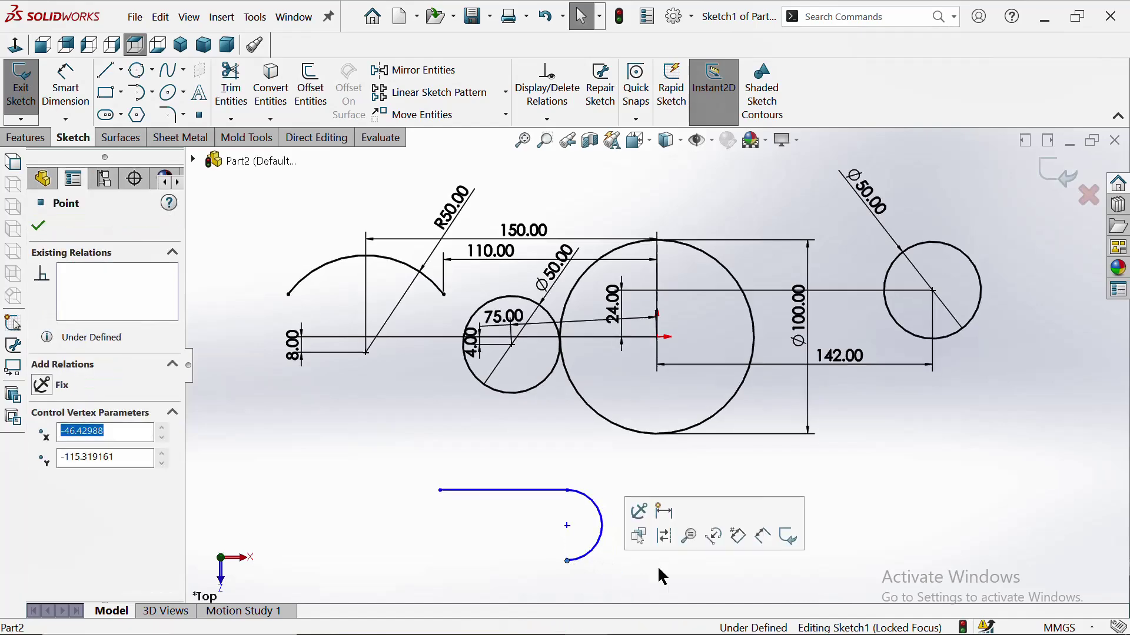
left_click(691, 474)
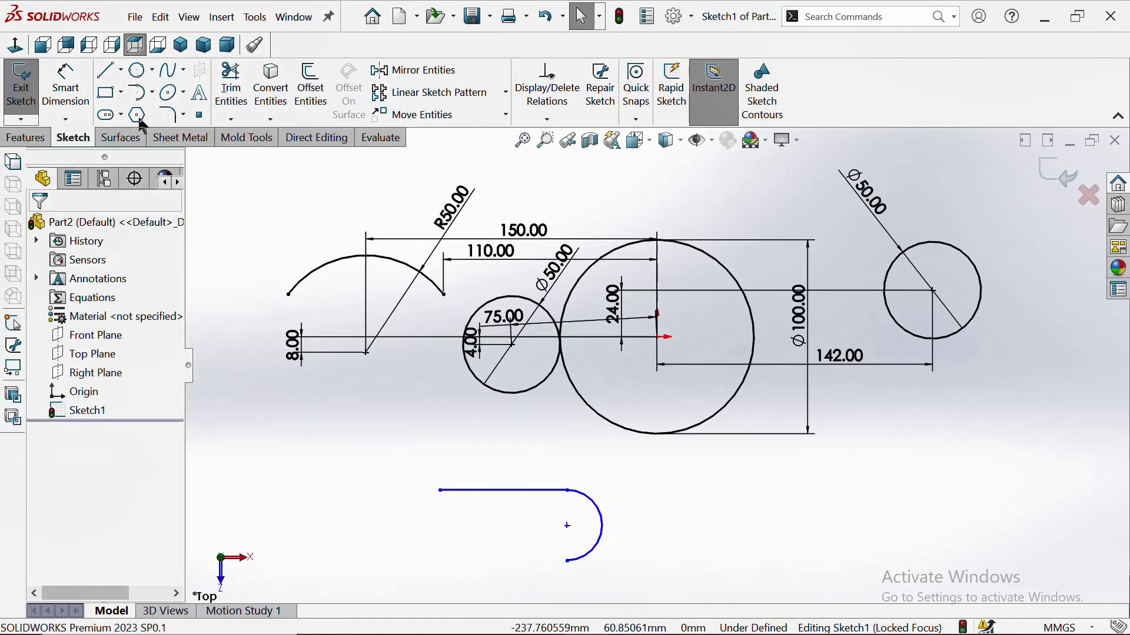
Draw a downward-curving centrepoint arc to the right of the hook, below the large circle
left_click(151, 93)
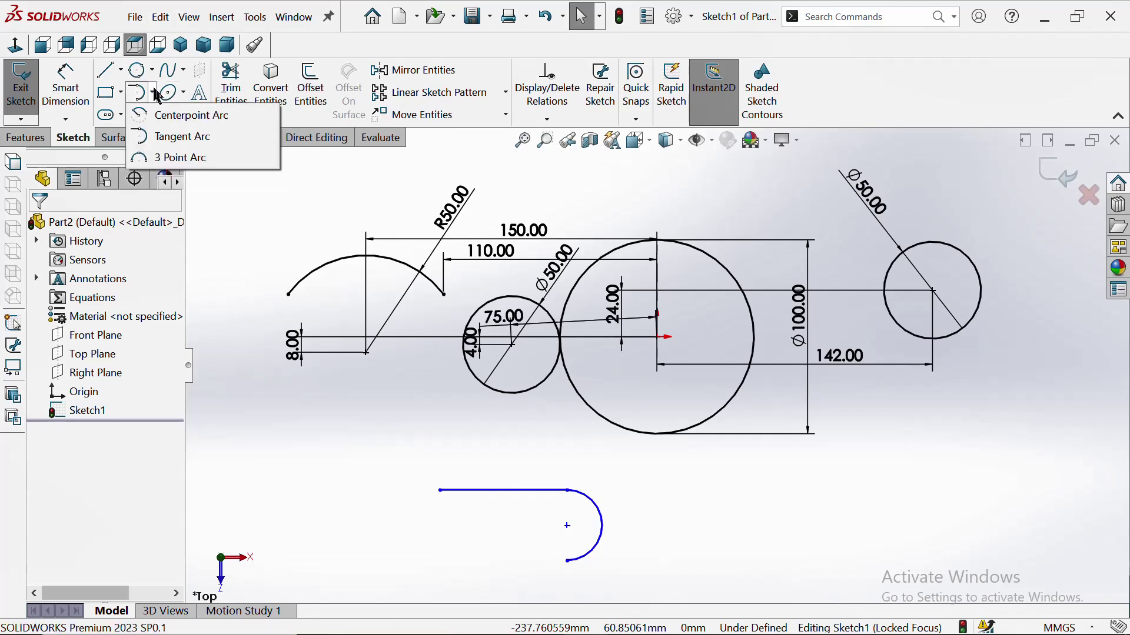
left_click(153, 94)
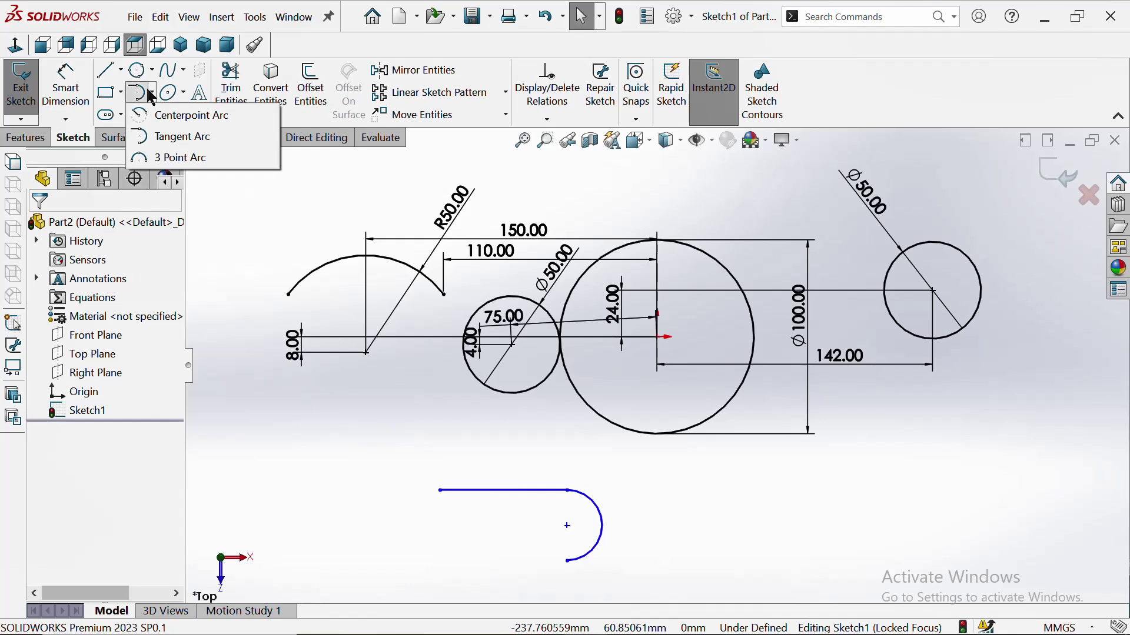
left_click(171, 116)
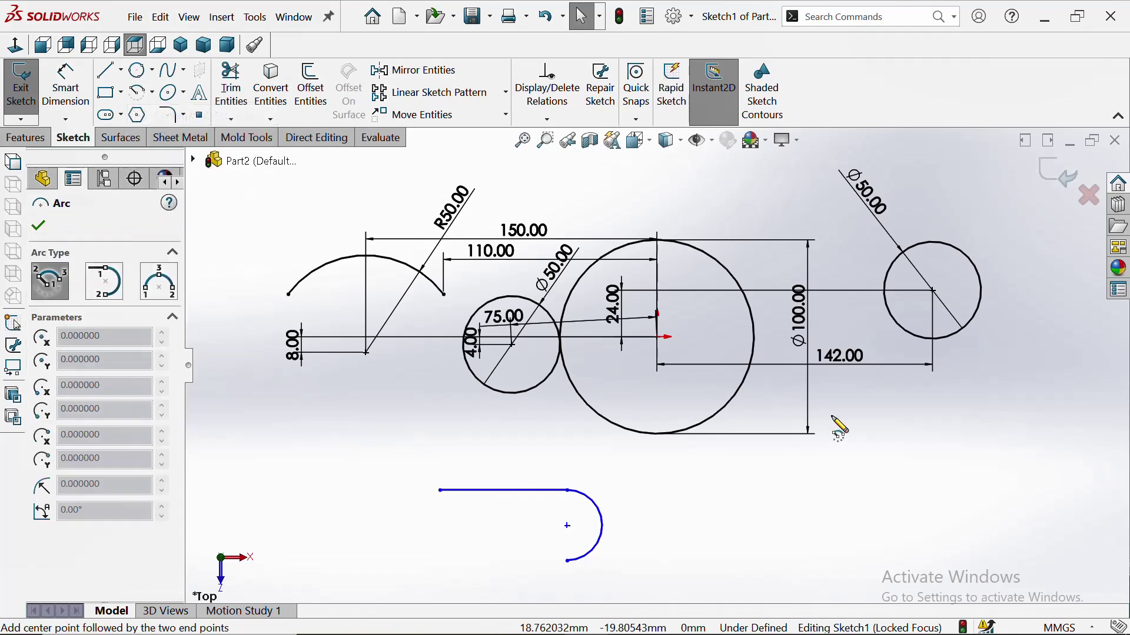
left_click(751, 485)
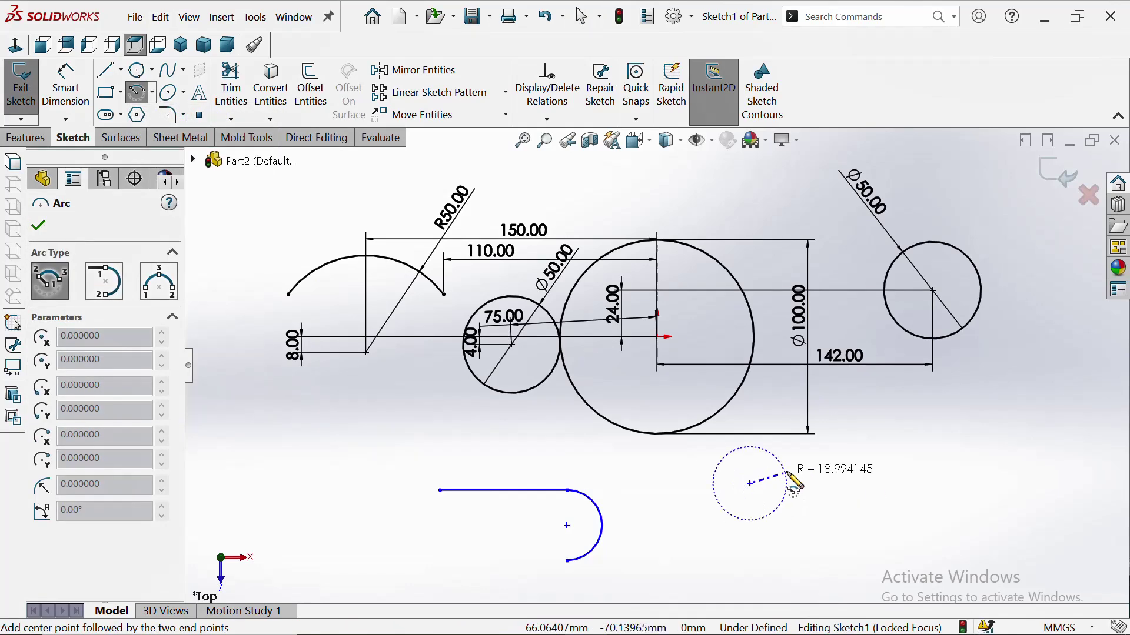
left_click(795, 469)
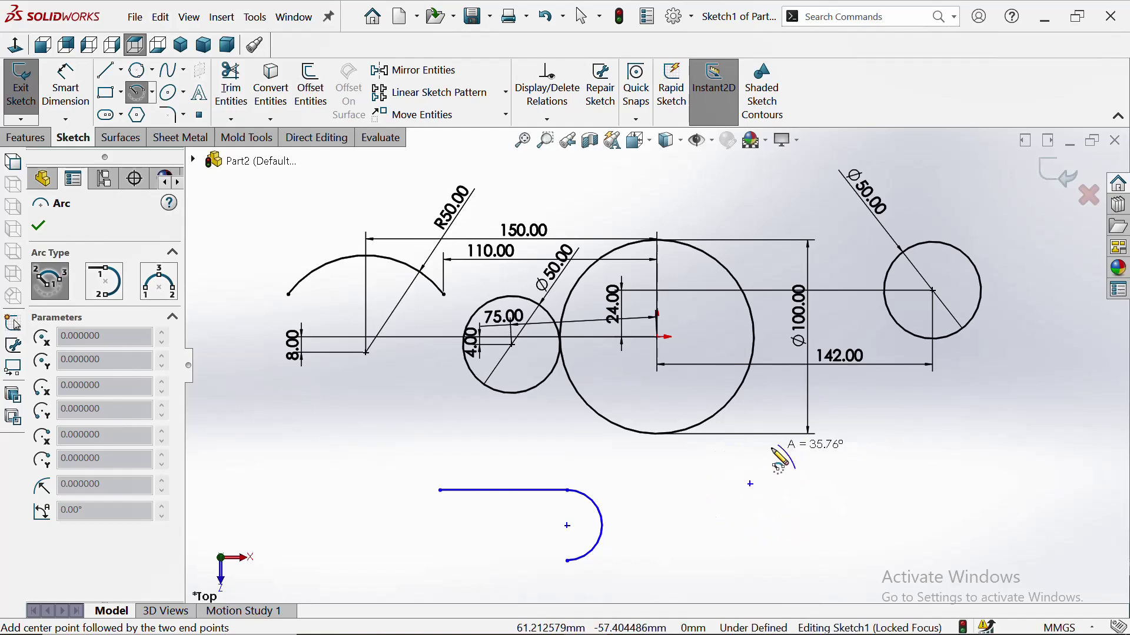
left_click(704, 484)
right_click(343, 433)
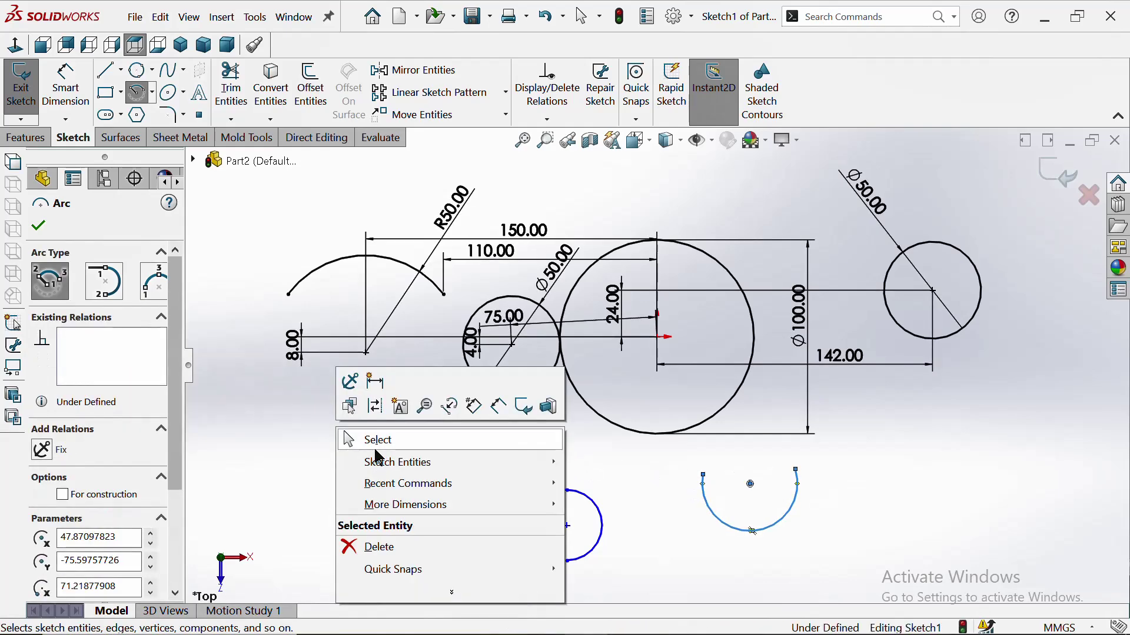
left_click(377, 447)
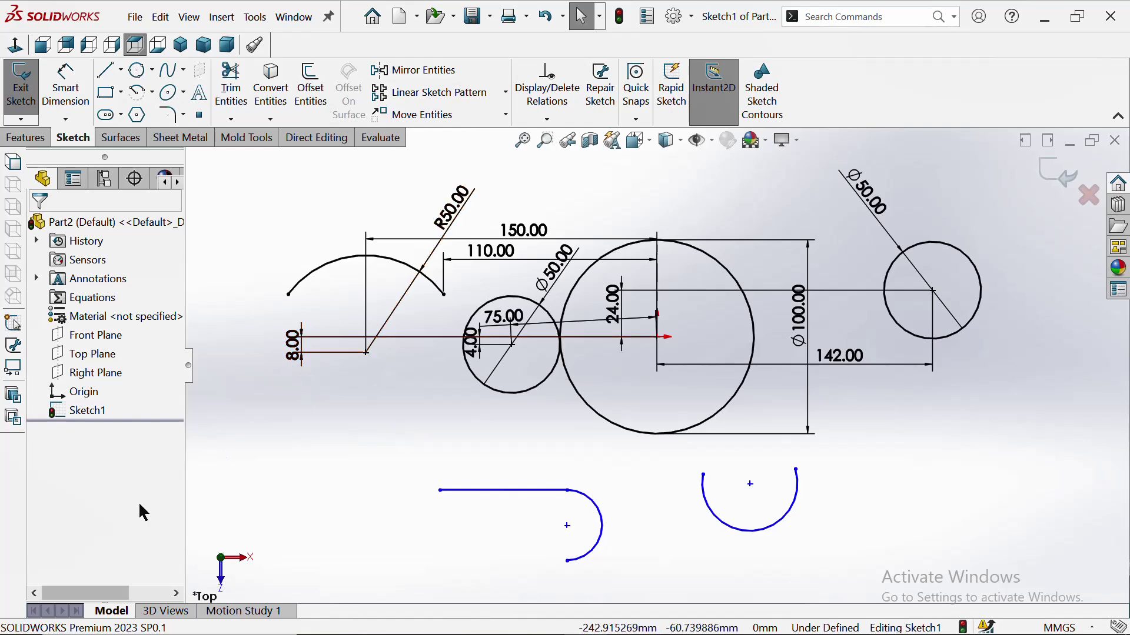
Draw a six-sided inscribed-circle polygon (hexagon) to the left of the circles
scroll(539, 474, "up", 2)
scroll(556, 465, "up", 2)
scroll(555, 465, "up", 2)
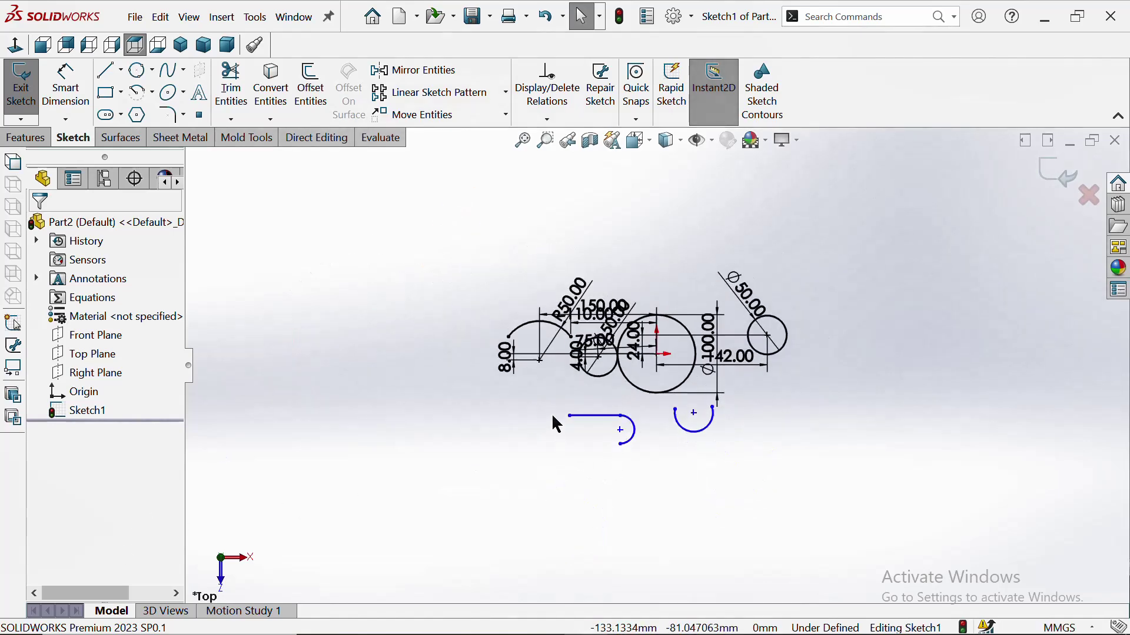
scroll(552, 413, "down", 2)
scroll(471, 397, "down", 2)
left_click(139, 118)
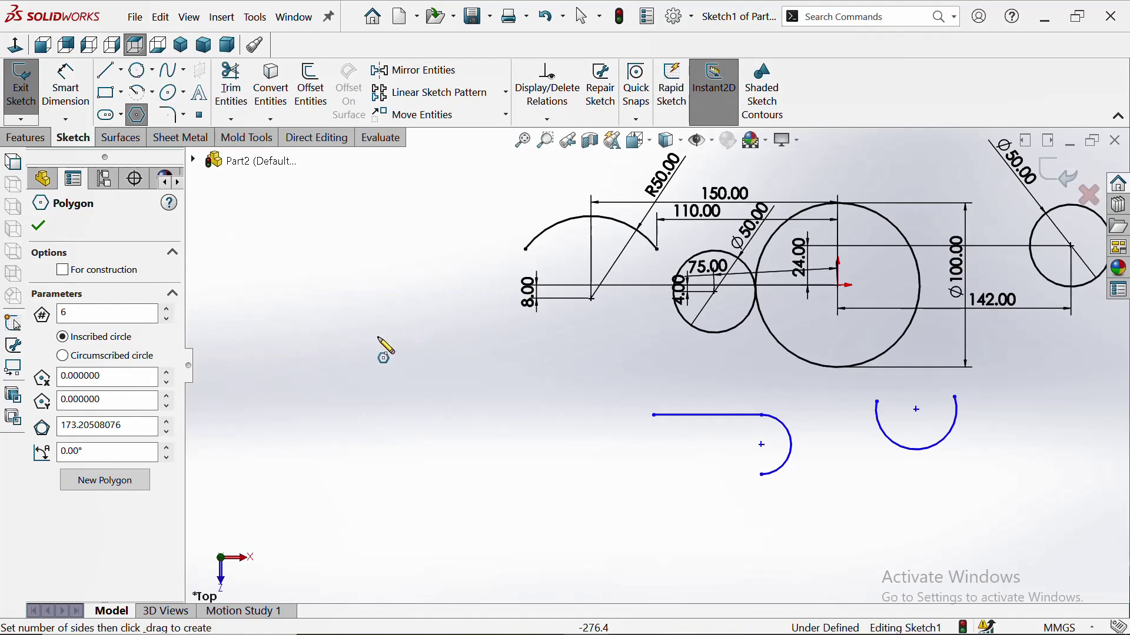
left_click(356, 322)
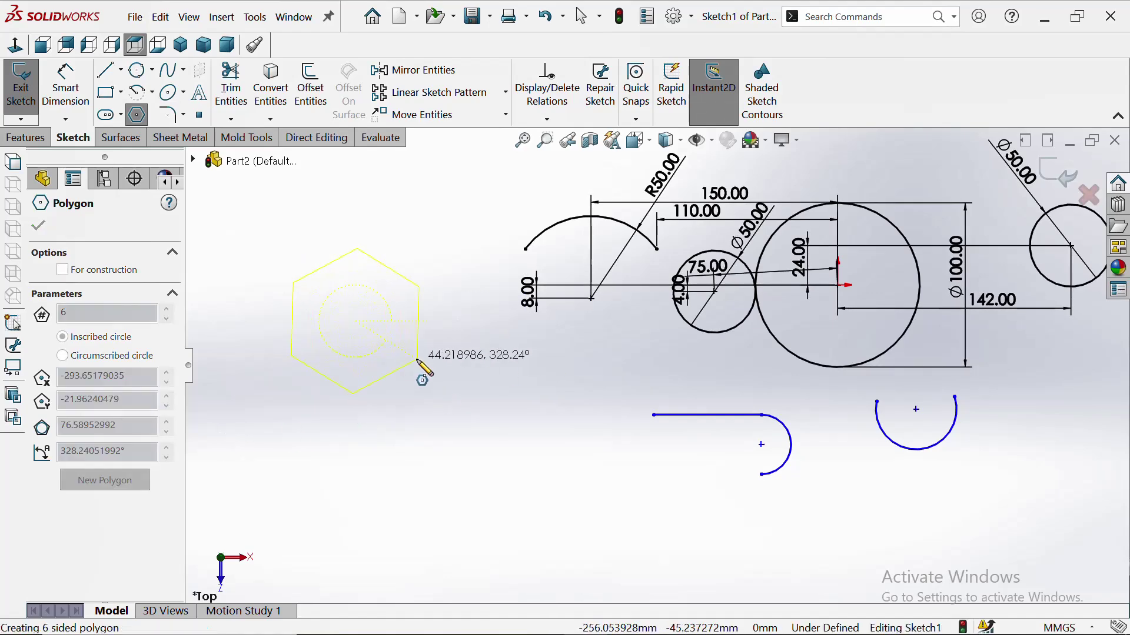
left_click(418, 359)
right_click(318, 226)
left_click(383, 232)
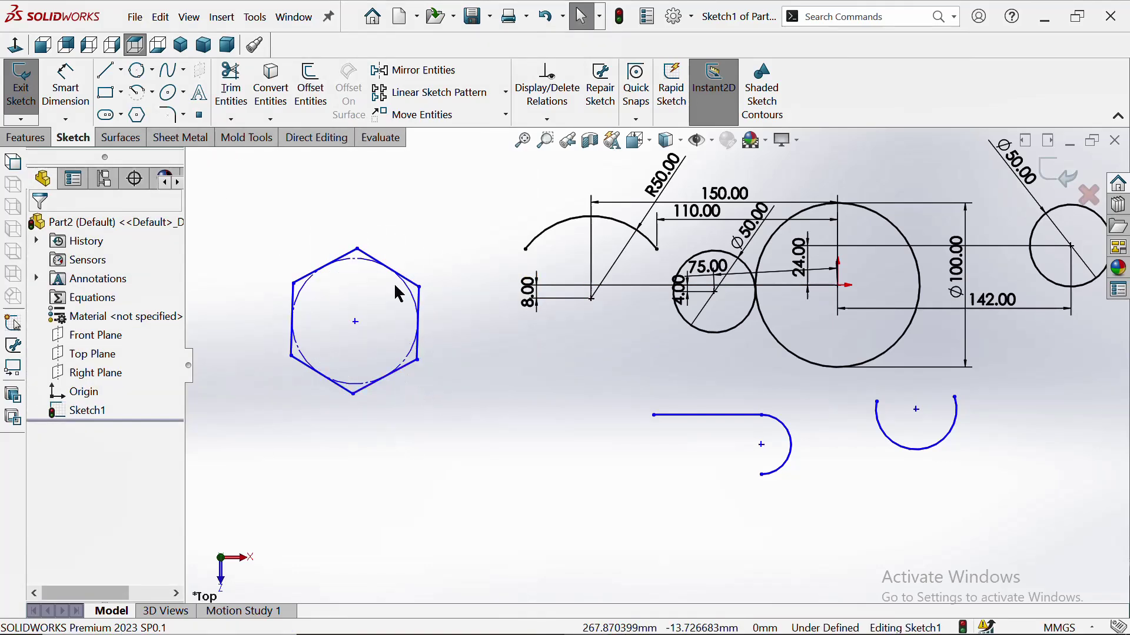
Draw a second polygon beside the hexagon and set it to 4 sides, a tilted square
left_click(138, 116)
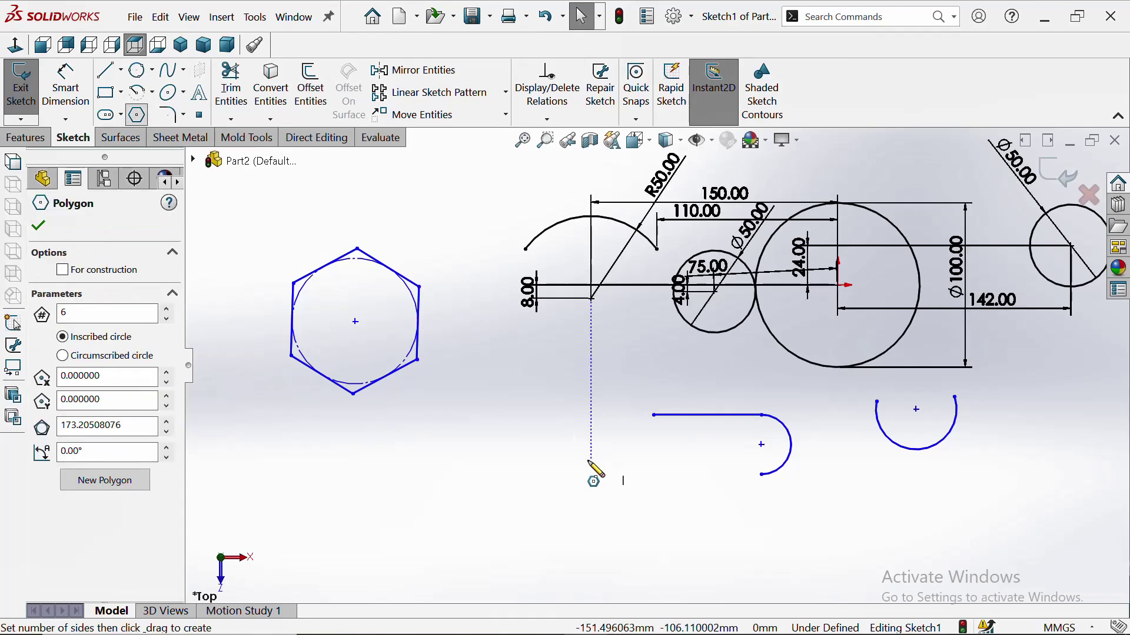
left_click(476, 415)
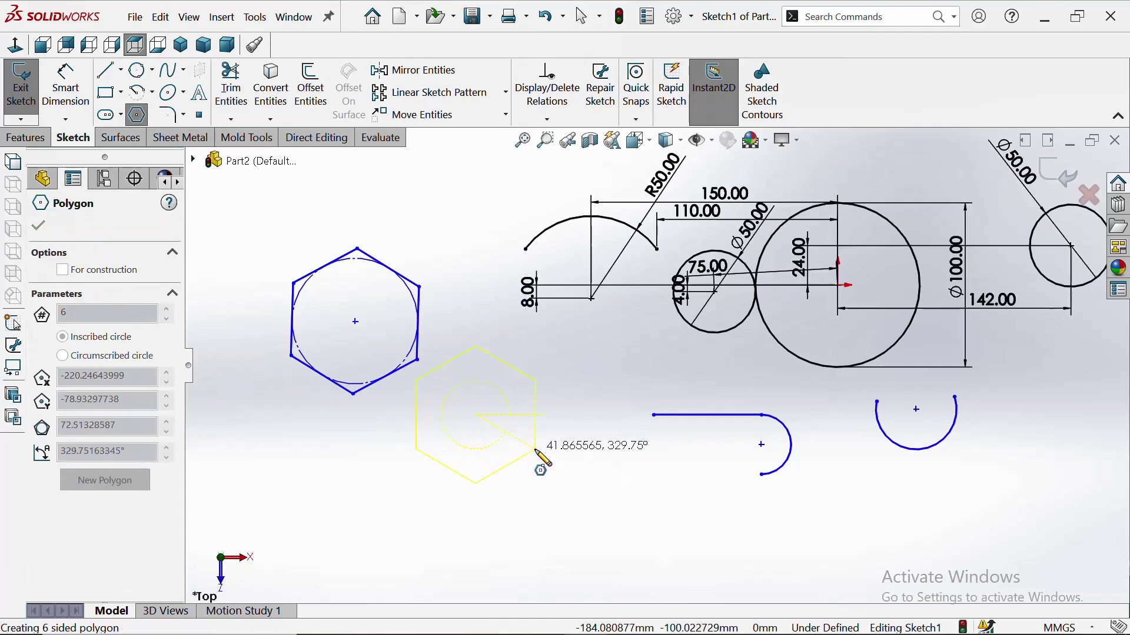
left_click(535, 450)
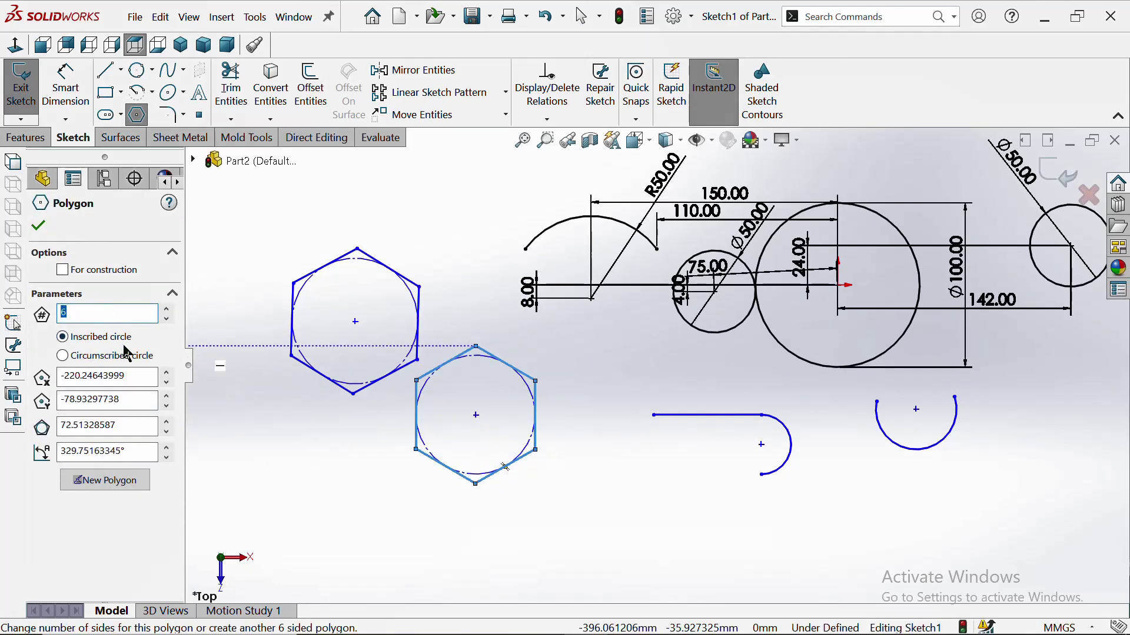
type("4")
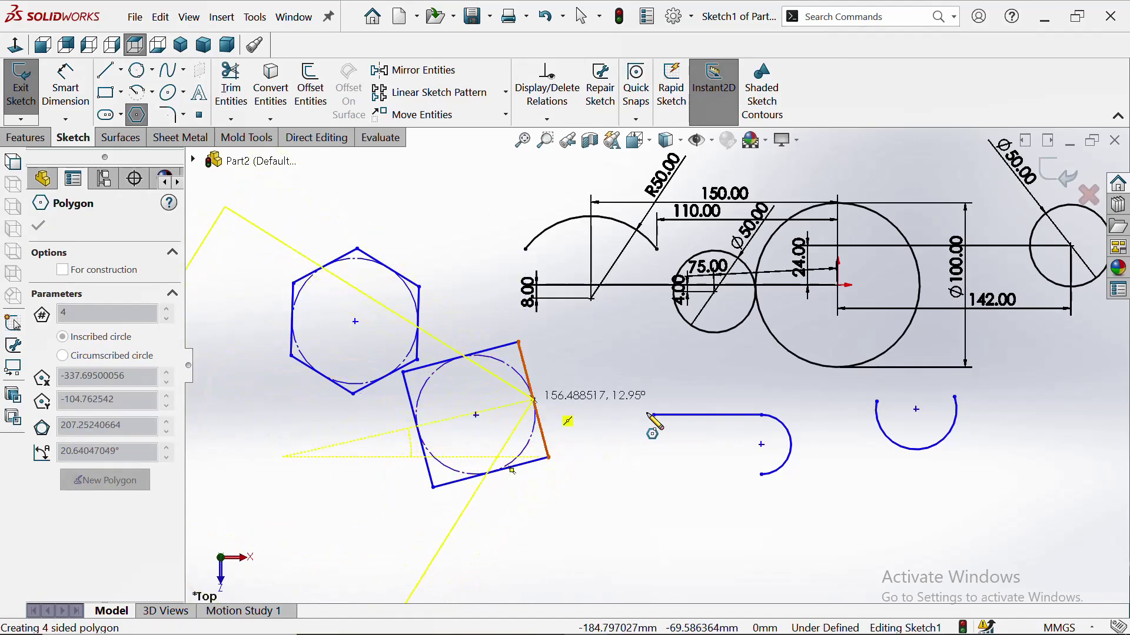
key("Escape")
key("z")
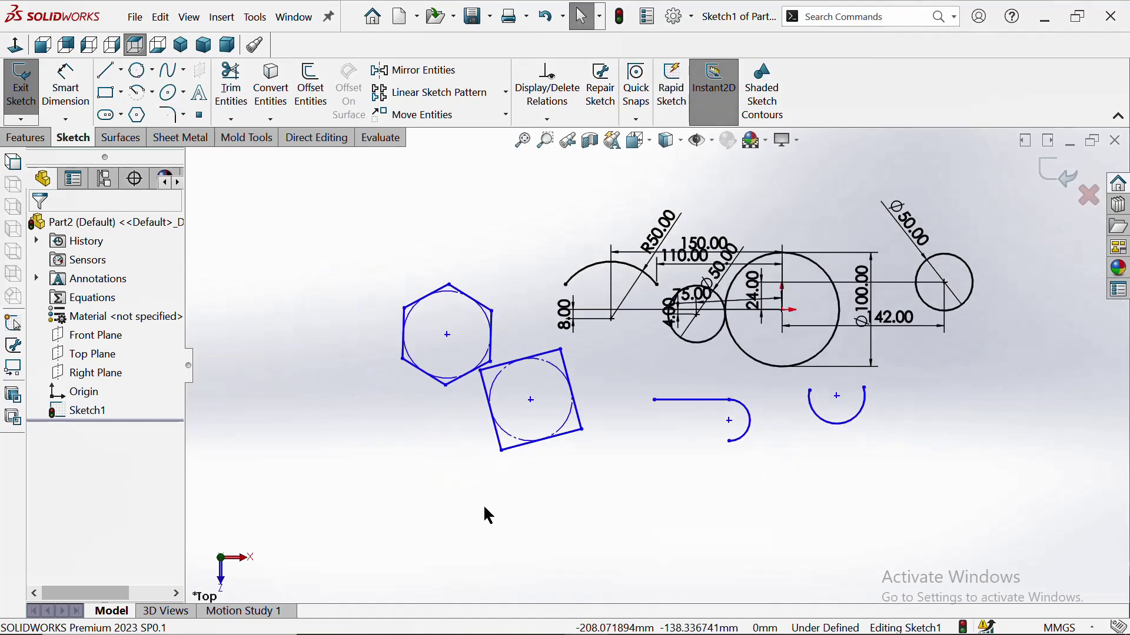
Draw a three-sided polygon (triangle) at the lower left below the hexagon, then bring up the slot types
left_click(145, 121)
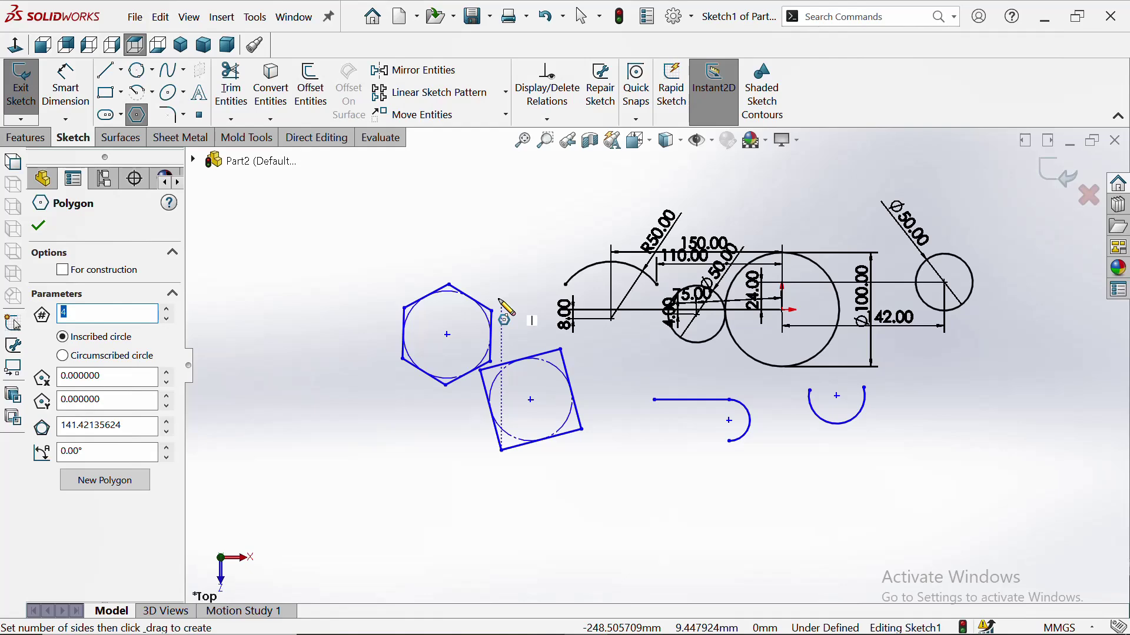
type("3")
left_click(370, 469)
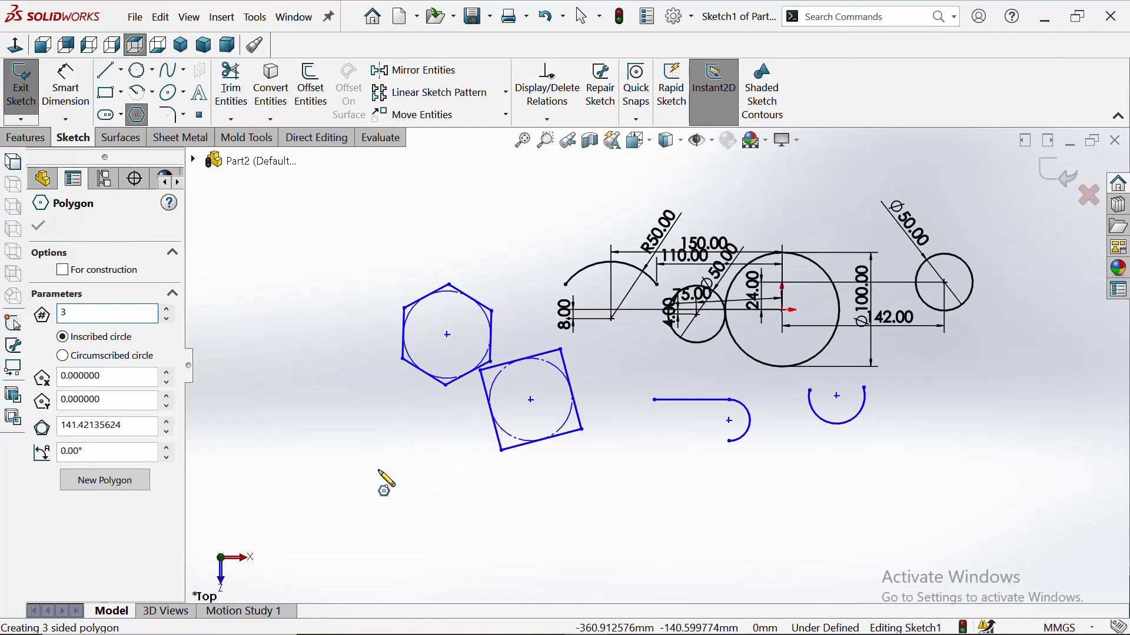
left_click(404, 470)
right_click(328, 304)
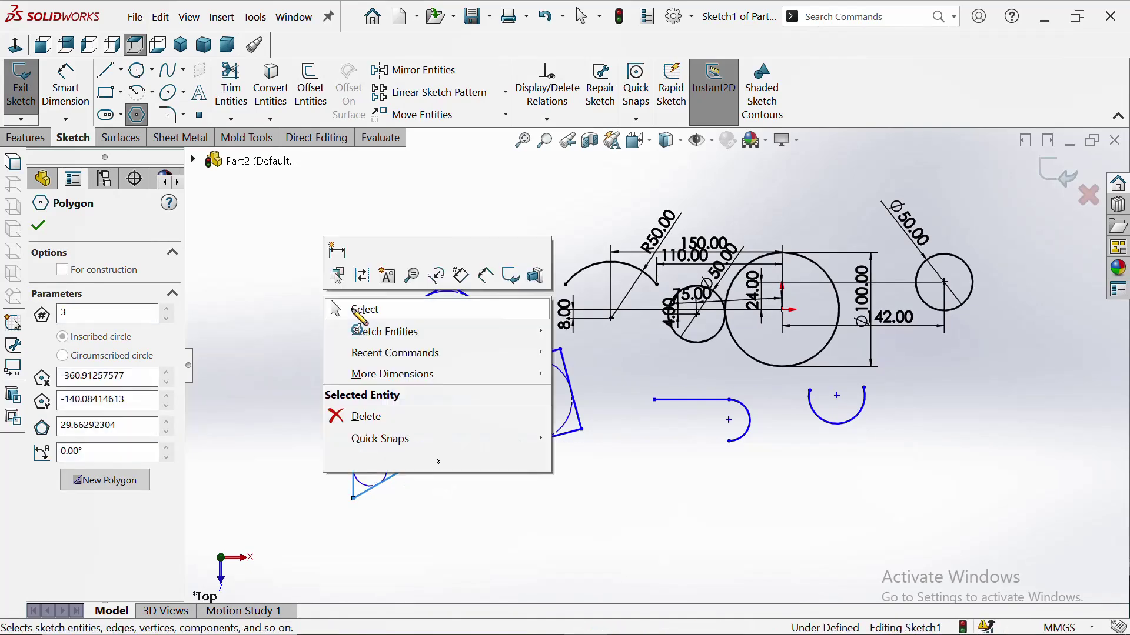
left_click(380, 313)
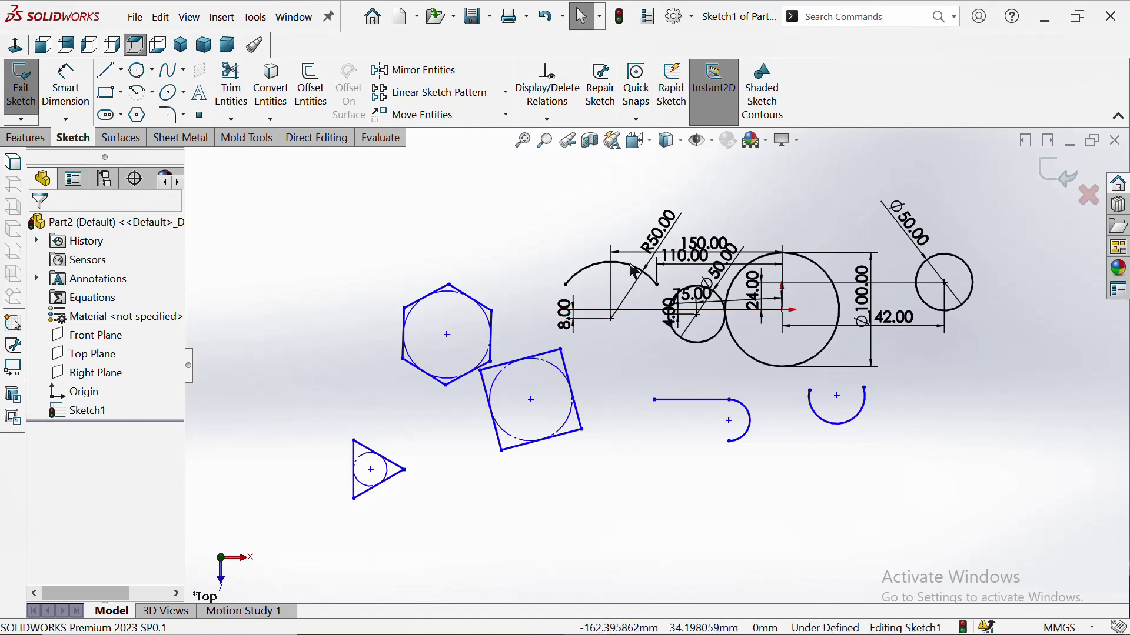
left_click(122, 116)
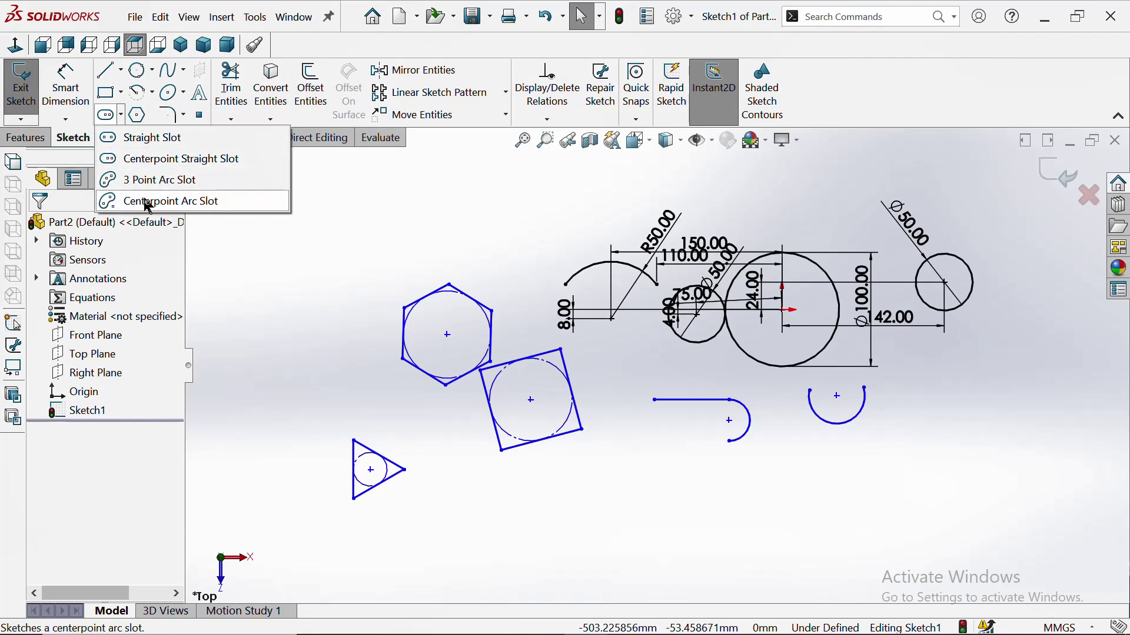
Draw a straight slot above the hexagon at the top left
left_click(111, 141)
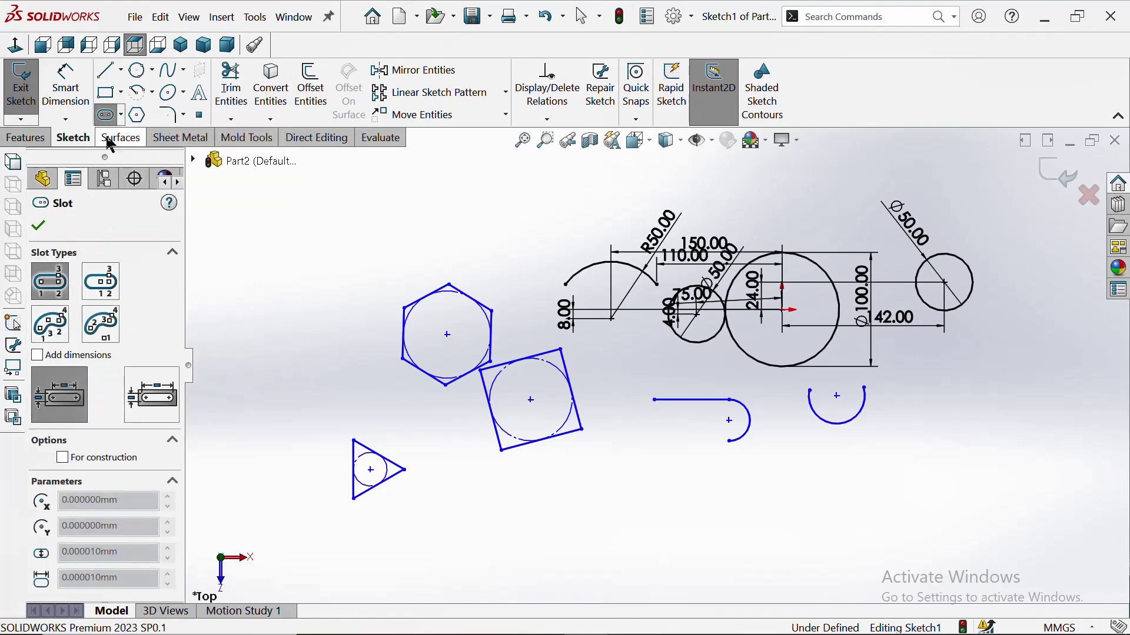
left_click(320, 231)
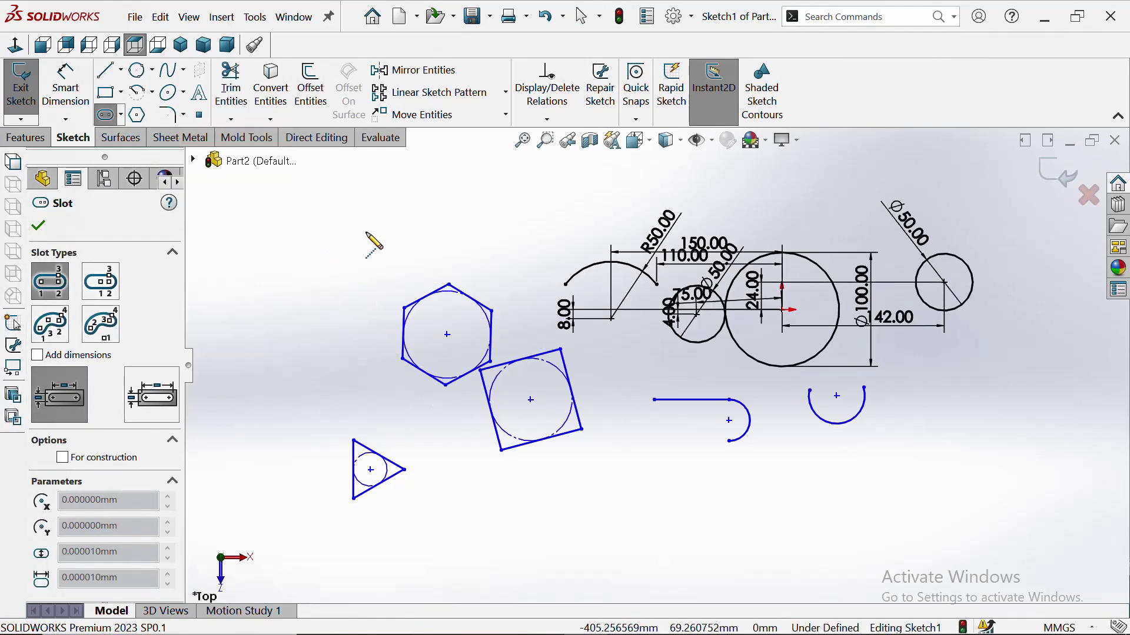
left_click(462, 231)
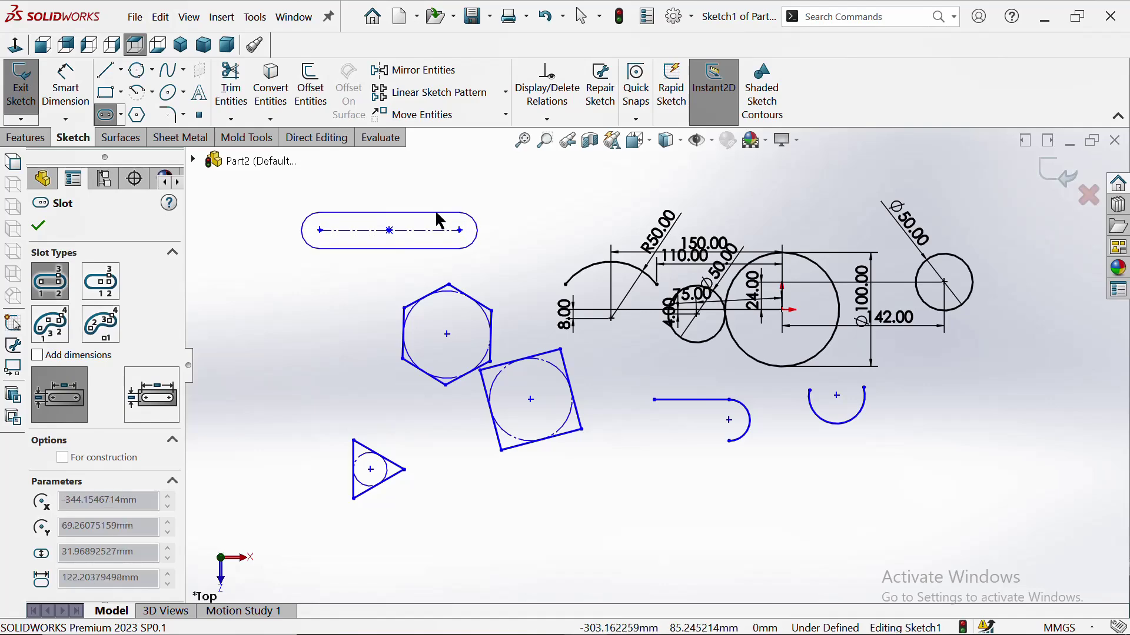
left_click(440, 221)
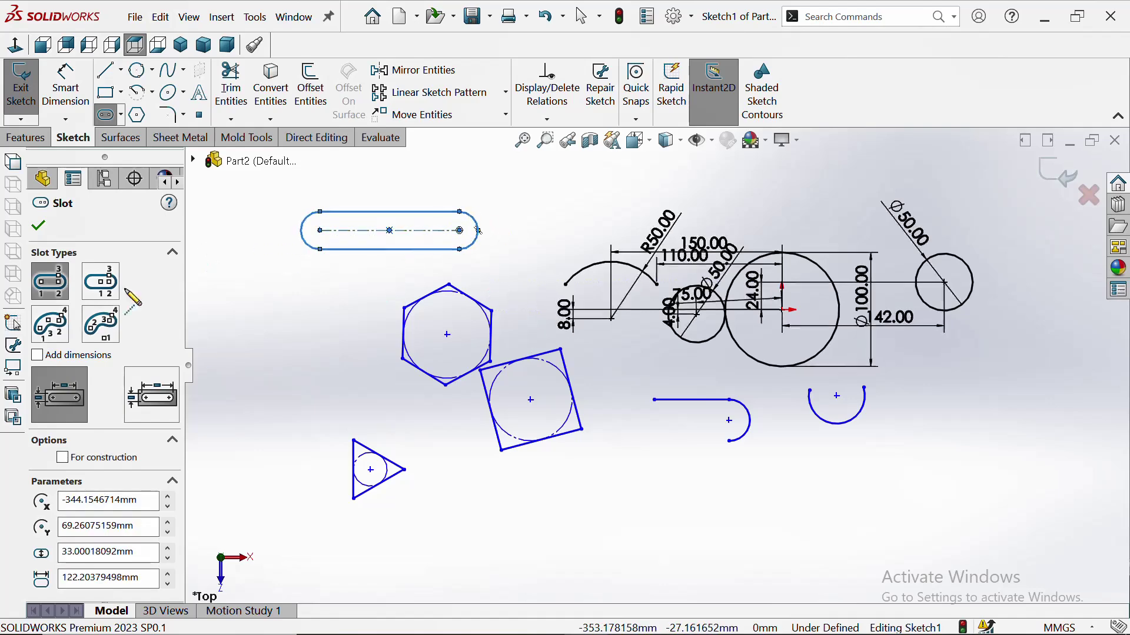
Draw a shorter centrepoint straight slot to the left of the hexagon
left_click(121, 115)
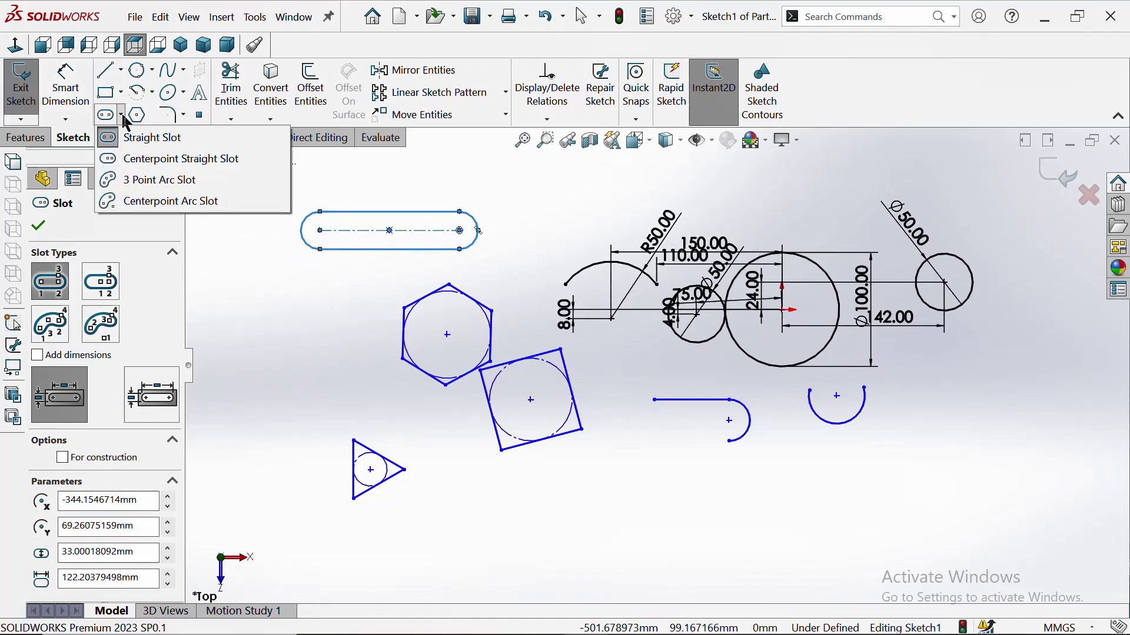
left_click(143, 166)
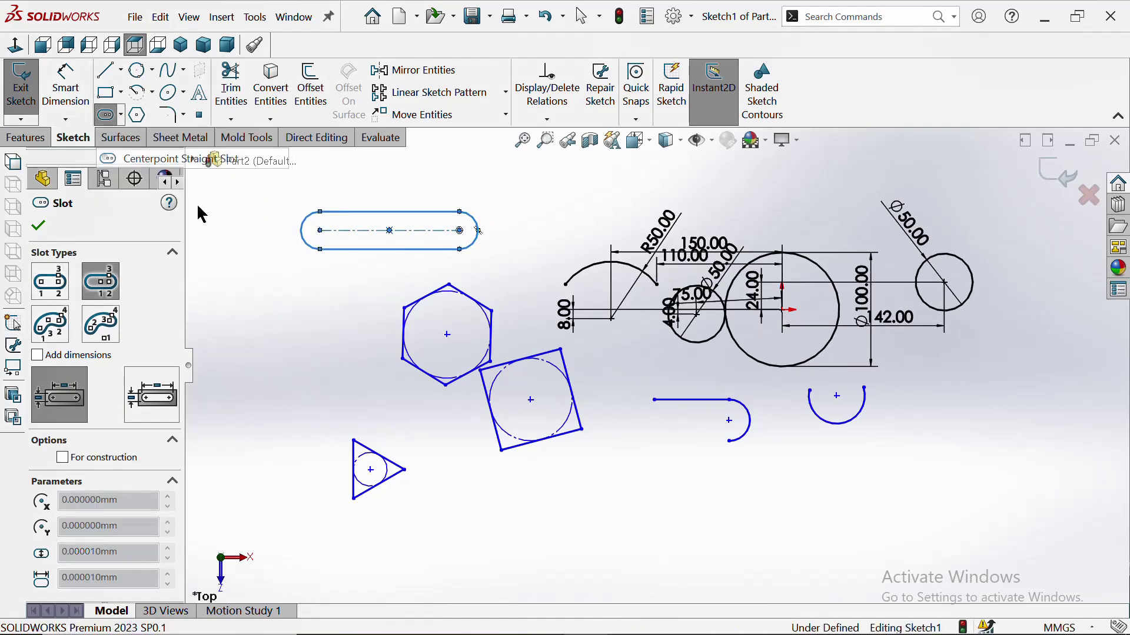
left_click(284, 308)
left_click(332, 308)
left_click(333, 293)
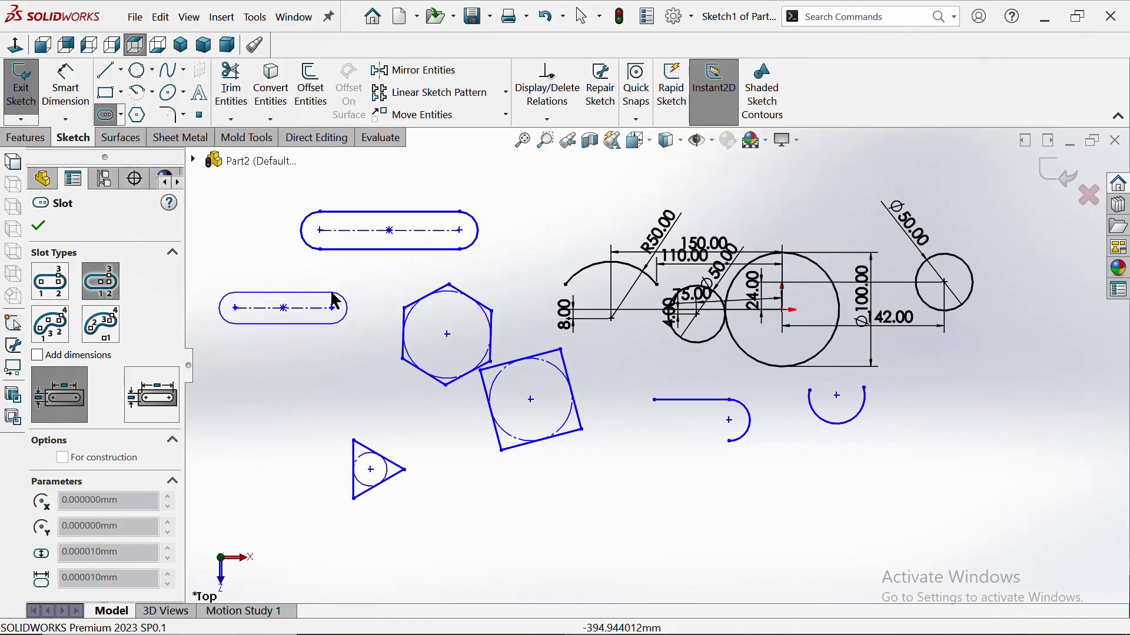
left_click(123, 117)
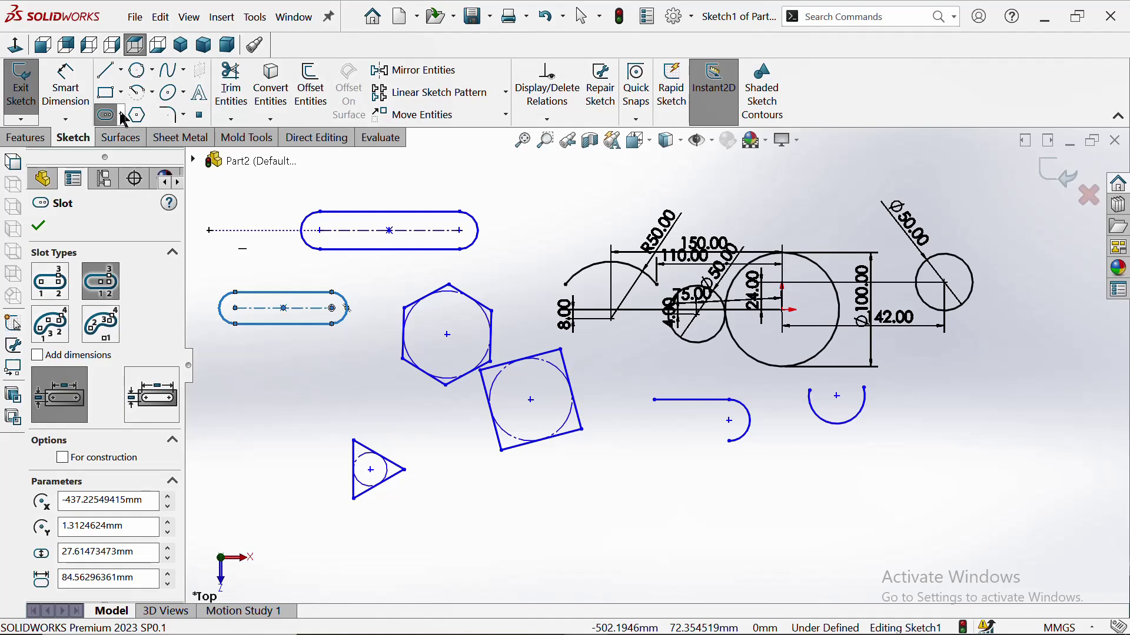
left_click(123, 118)
Draw a wide three-point arc slot at the bottom right
left_click(126, 179)
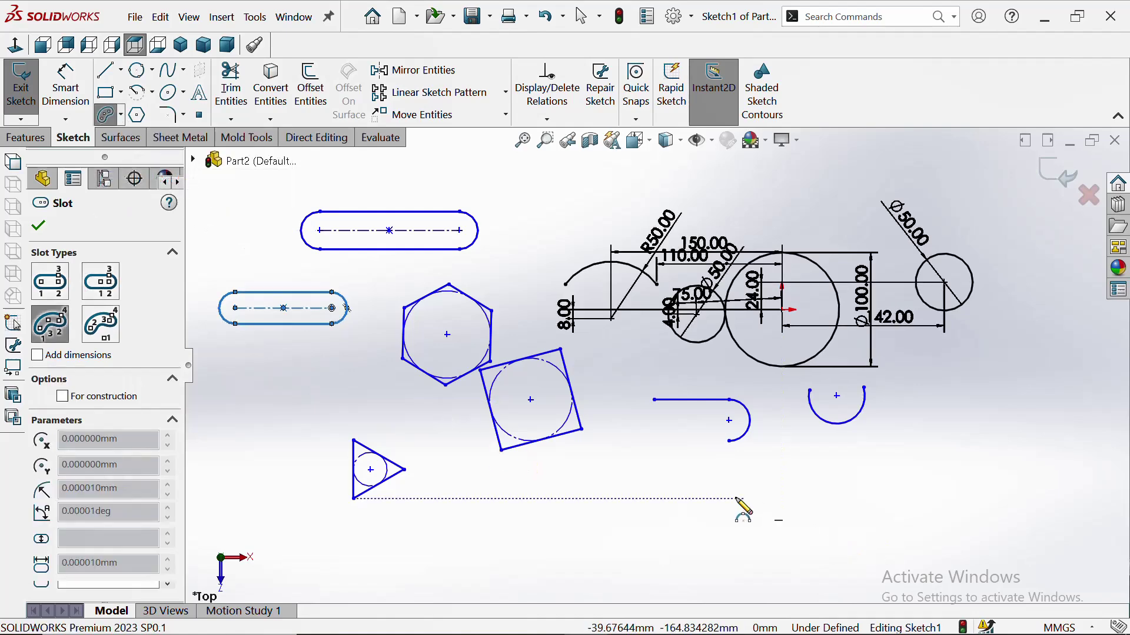
left_click(792, 510)
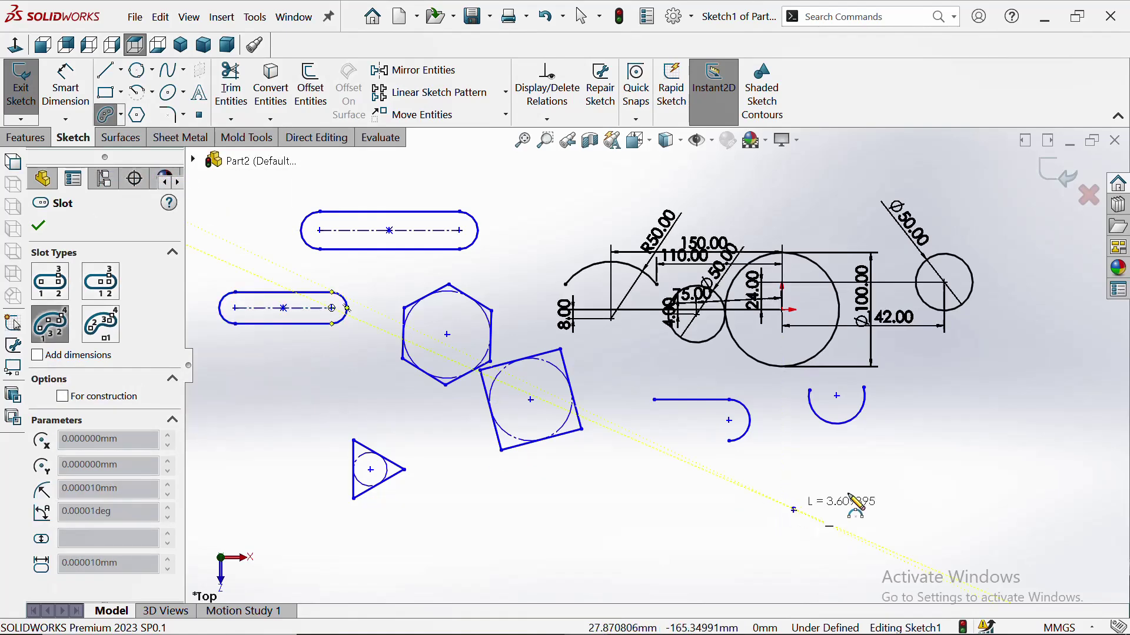
left_click(949, 493)
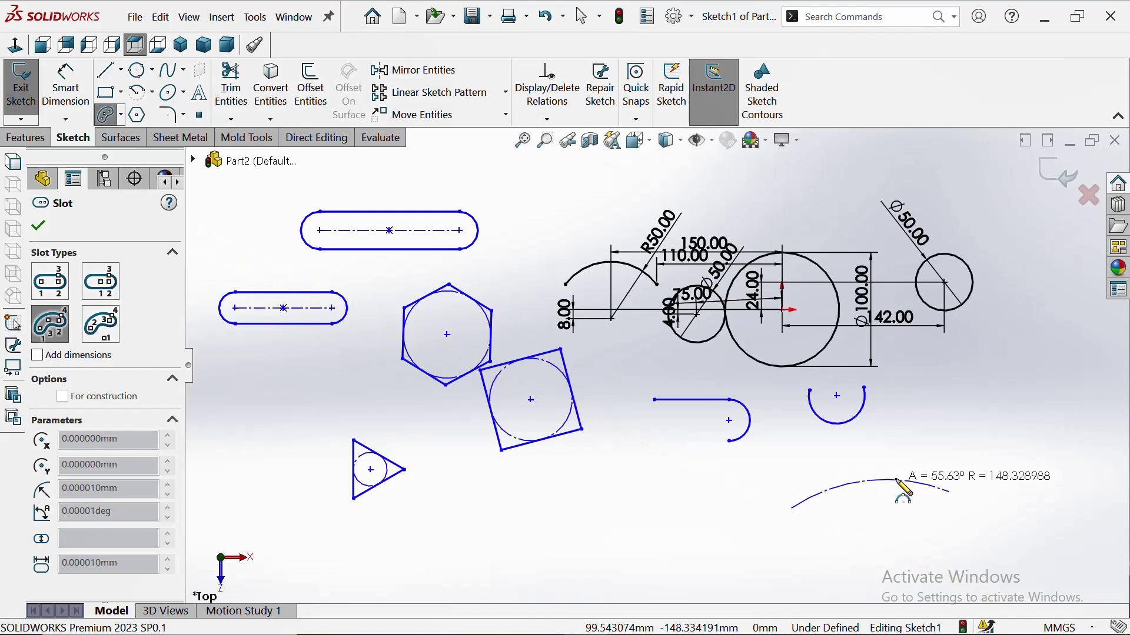
left_click(865, 471)
left_click(864, 469)
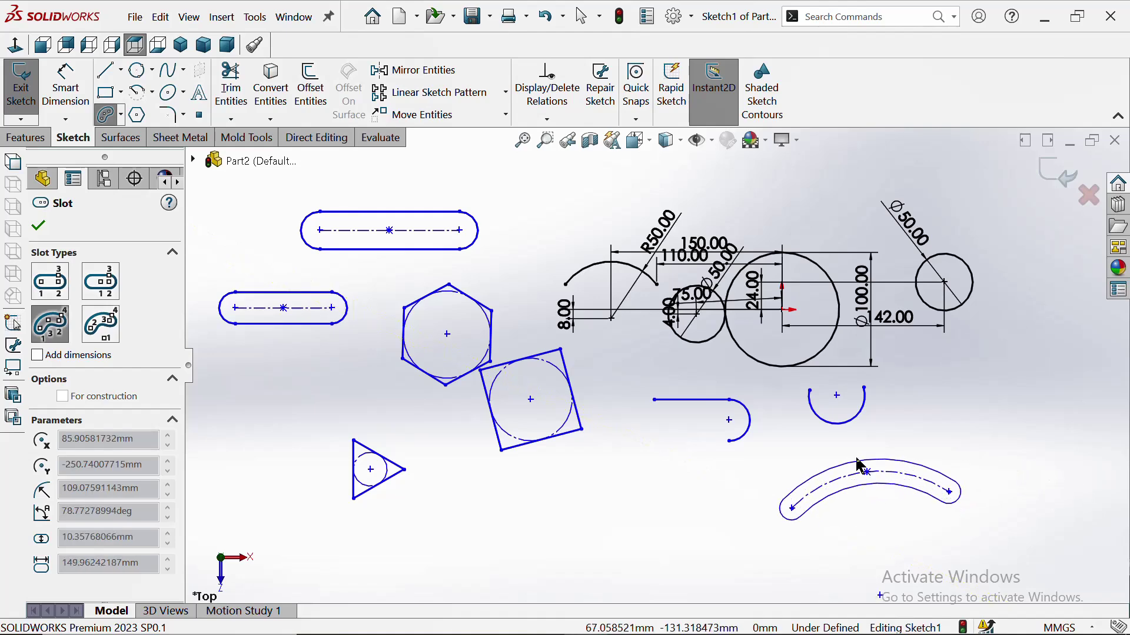
left_click(859, 457)
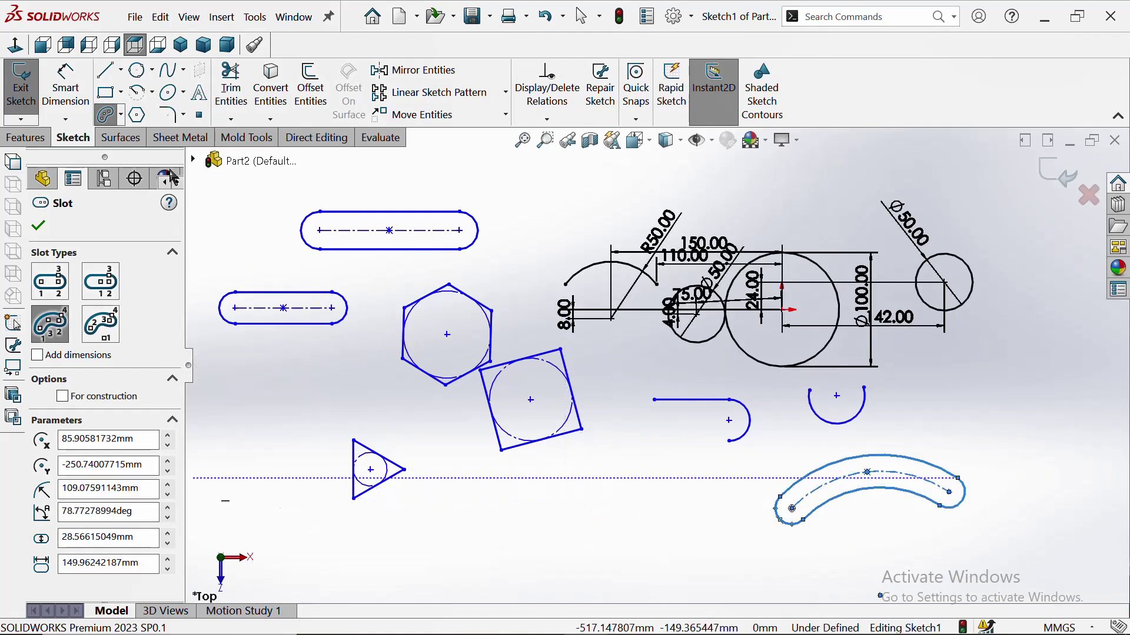
Draw a centrepoint arc slot below the tilted square and close the slot command
left_click(122, 115)
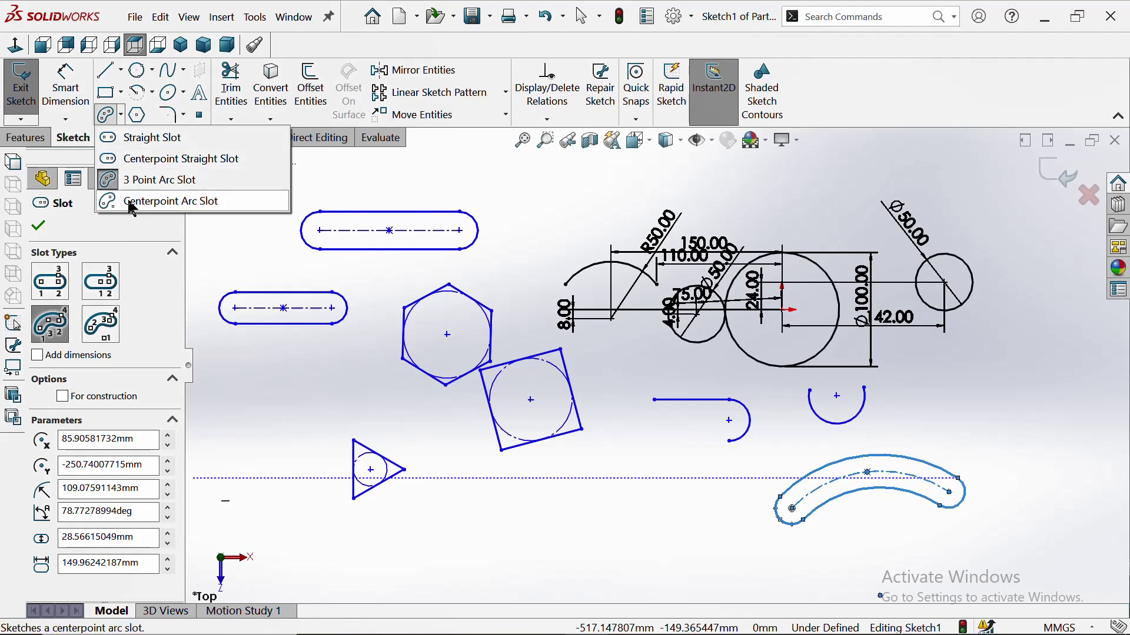
left_click(165, 201)
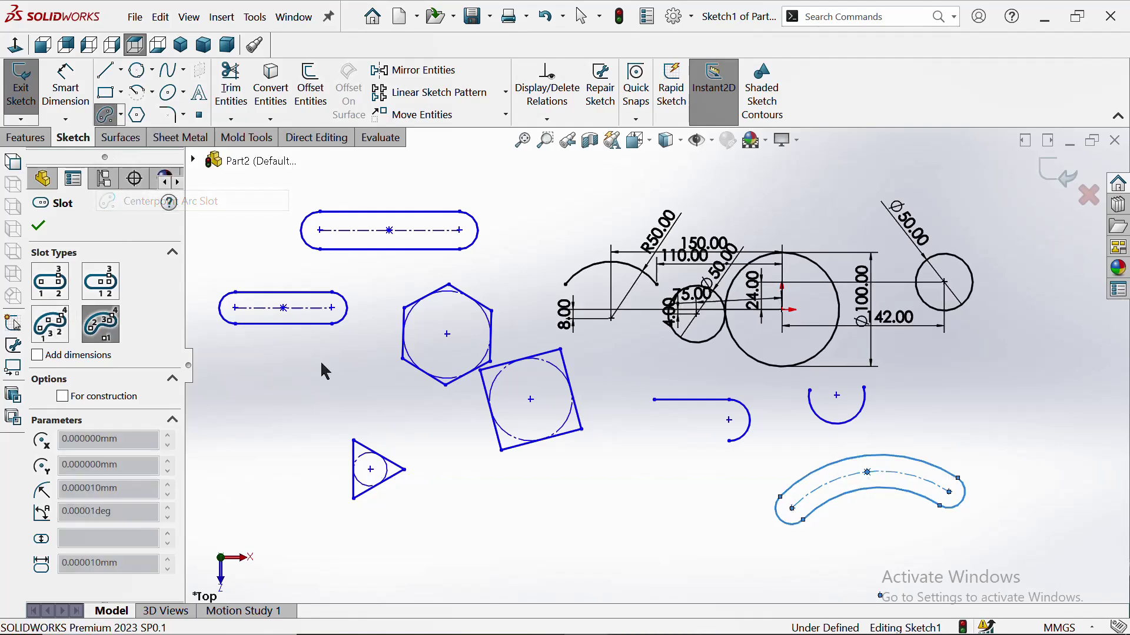
left_click(526, 549)
left_click(664, 502)
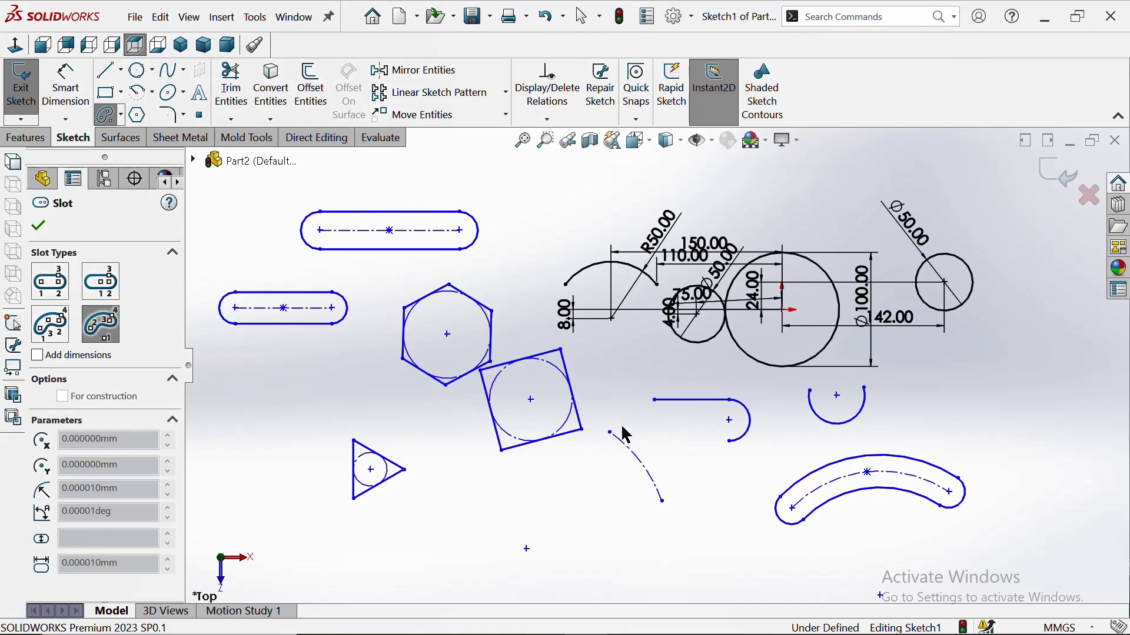
left_click(610, 432)
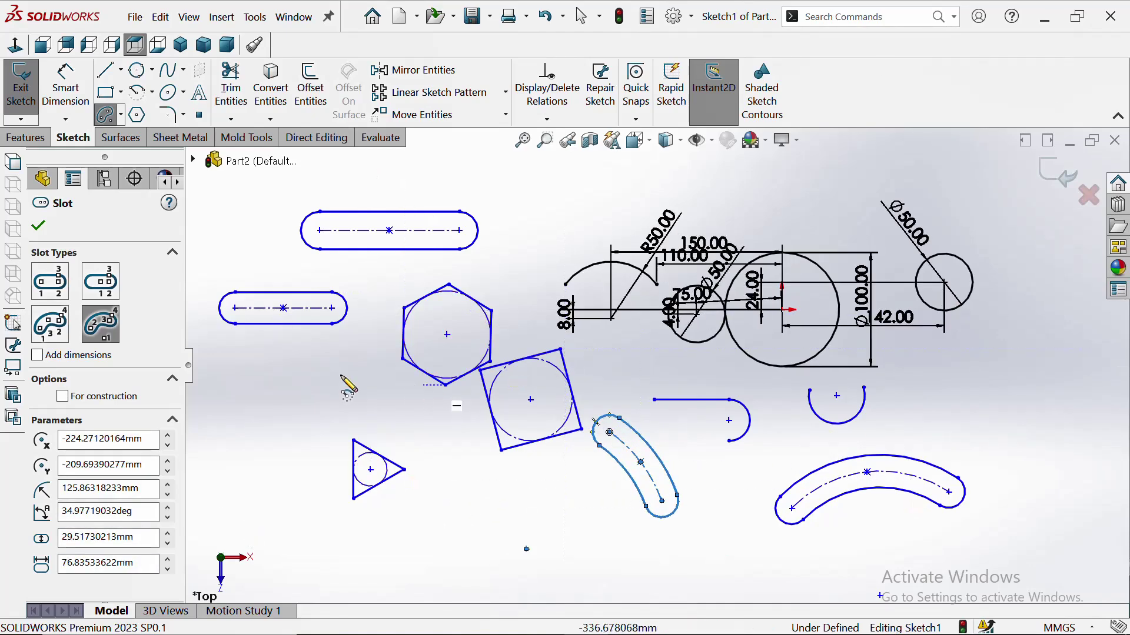
left_click(40, 227)
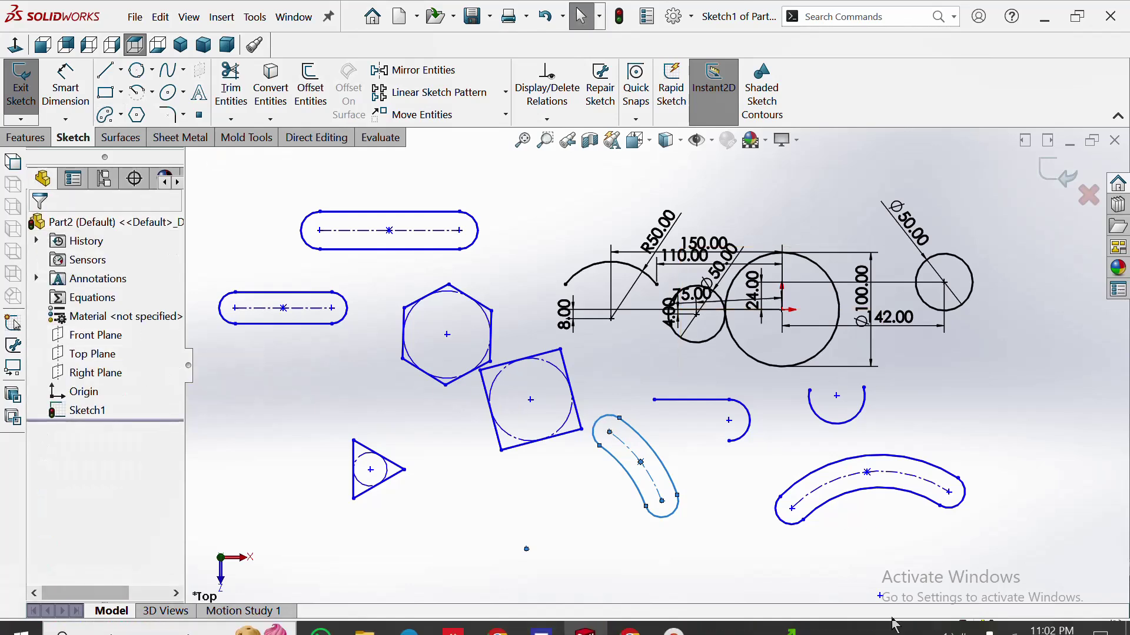
mouse_move(928, 625)
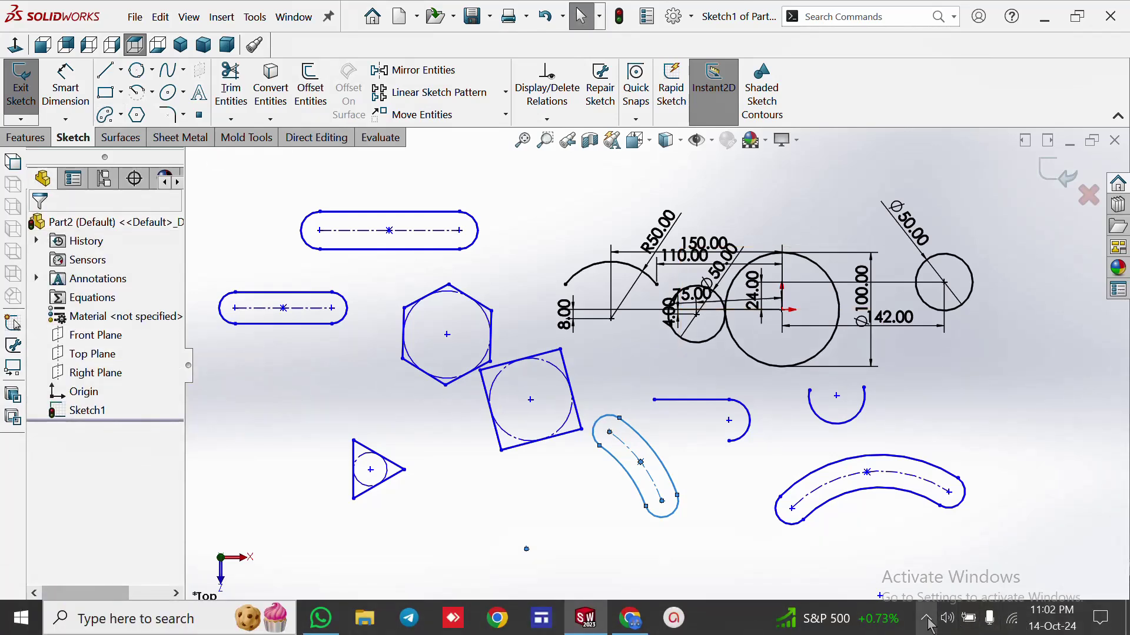
left_click(926, 618)
left_click(962, 585)
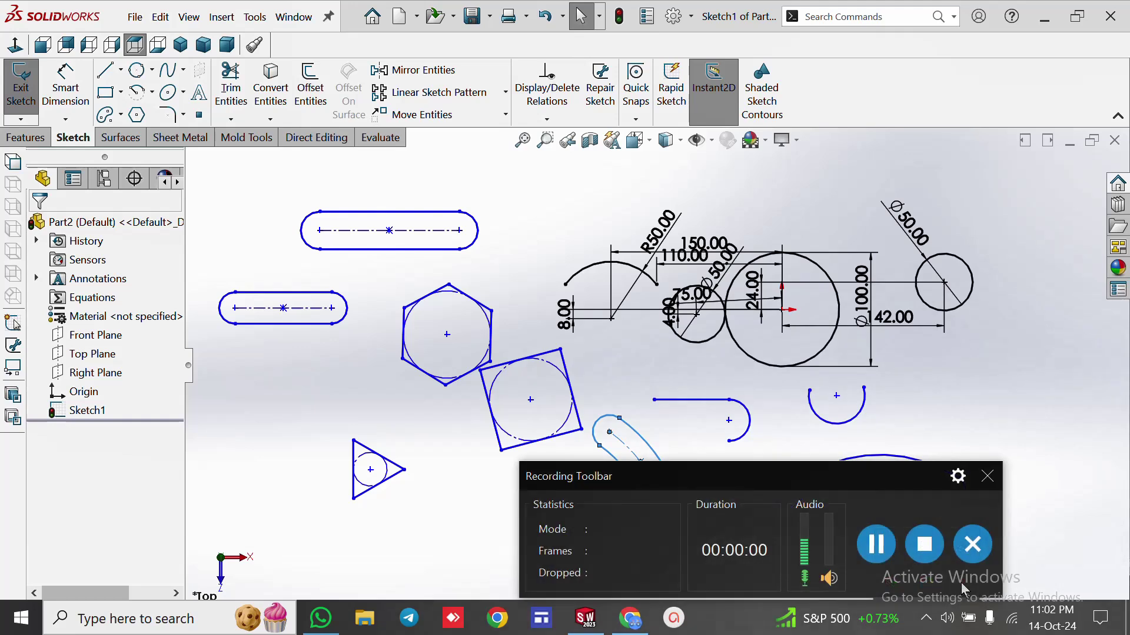